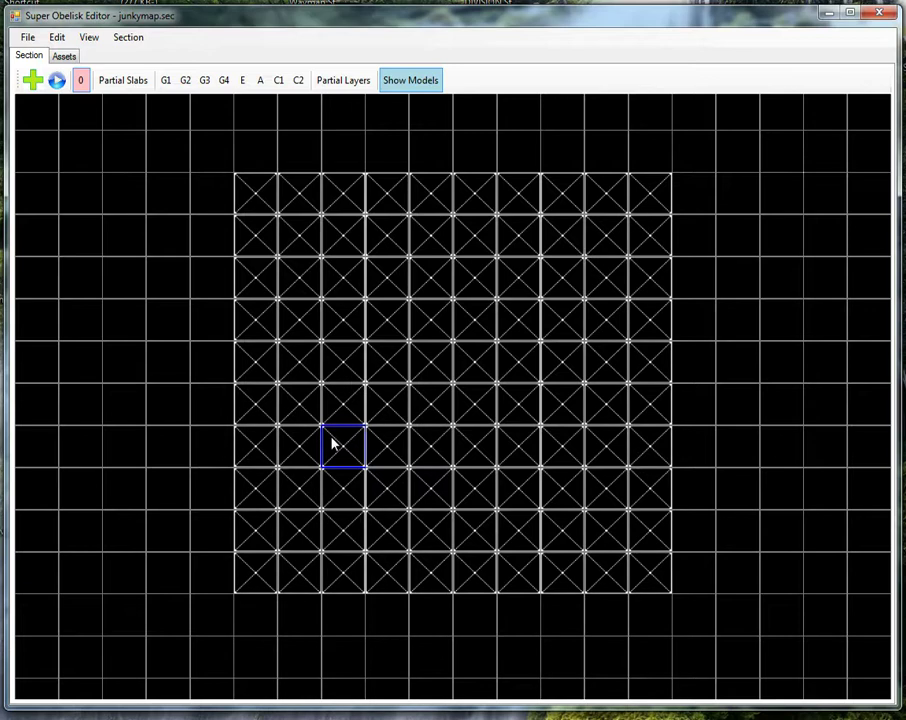
scroll(384, 419, down, 1)
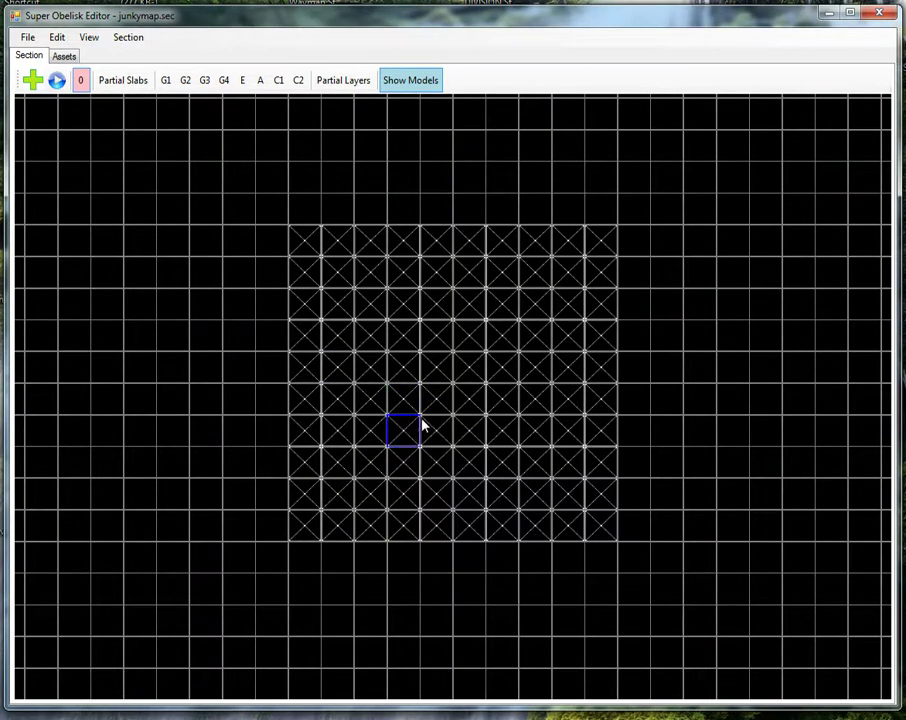
middle_drag(559, 414, 648, 463)
middle_drag(611, 418, 516, 364)
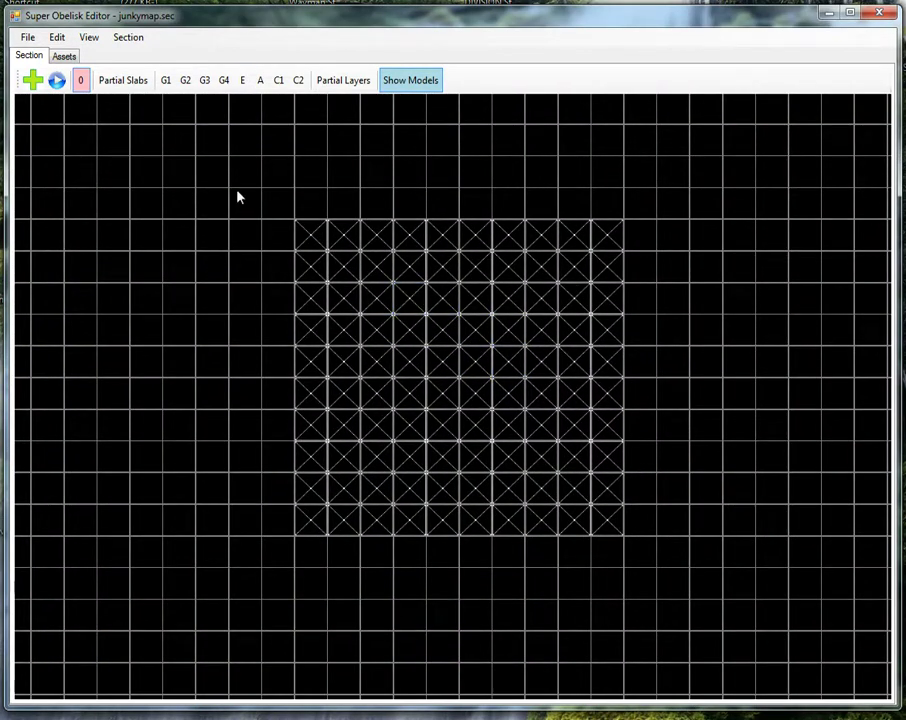
click(313, 246)
click(351, 237)
click(378, 244)
click(410, 248)
click(444, 250)
click(476, 251)
click(509, 248)
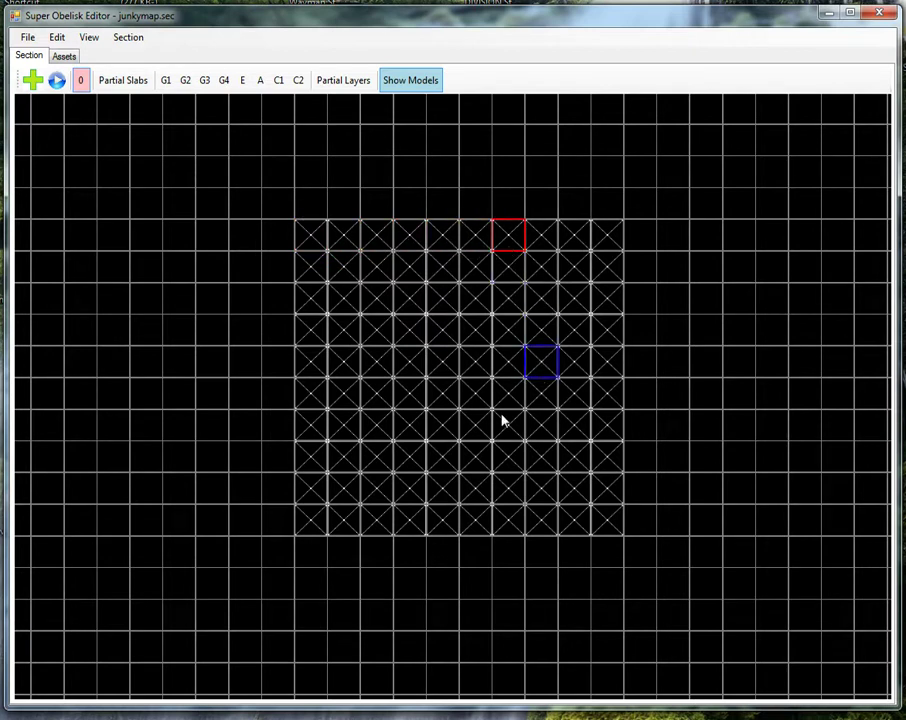
click(420, 522)
click(476, 522)
click(570, 524)
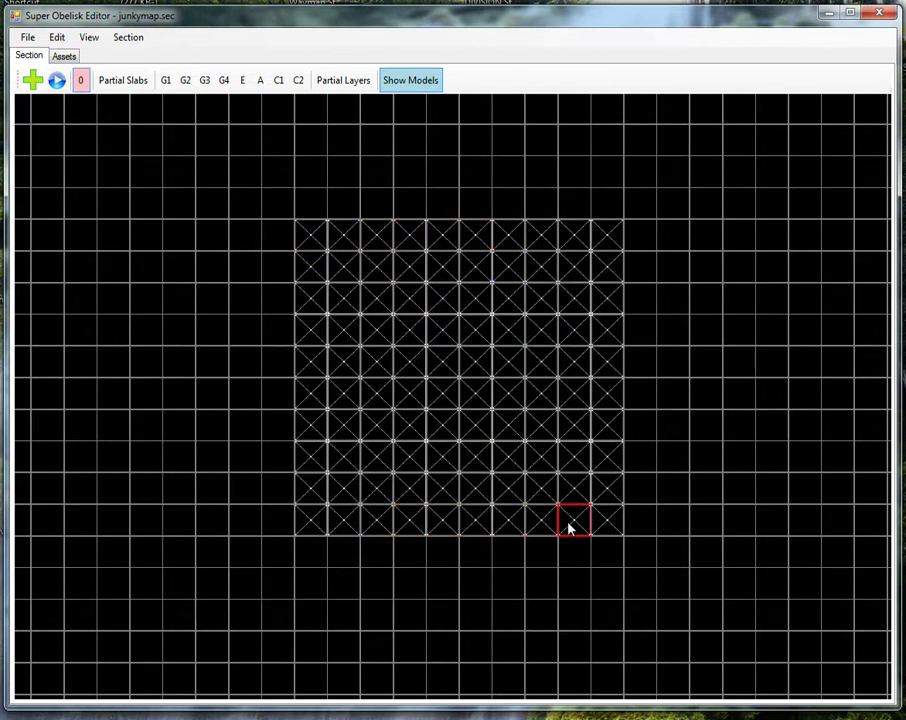
click(611, 526)
click(609, 494)
click(608, 457)
click(608, 425)
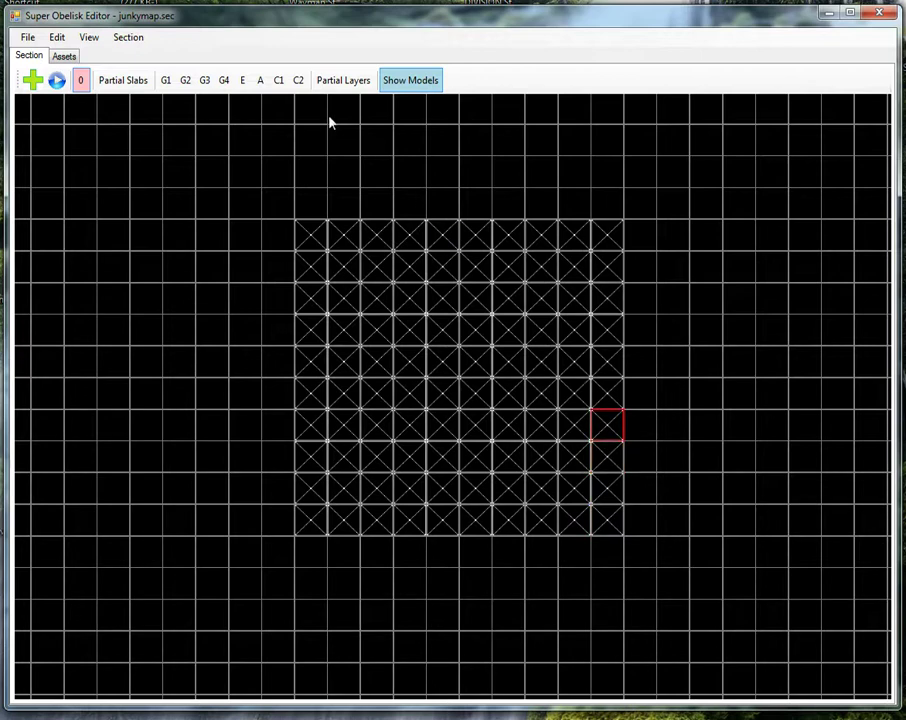
Resize the section to a width of 20 and a height of 20.
click(128, 37)
click(145, 55)
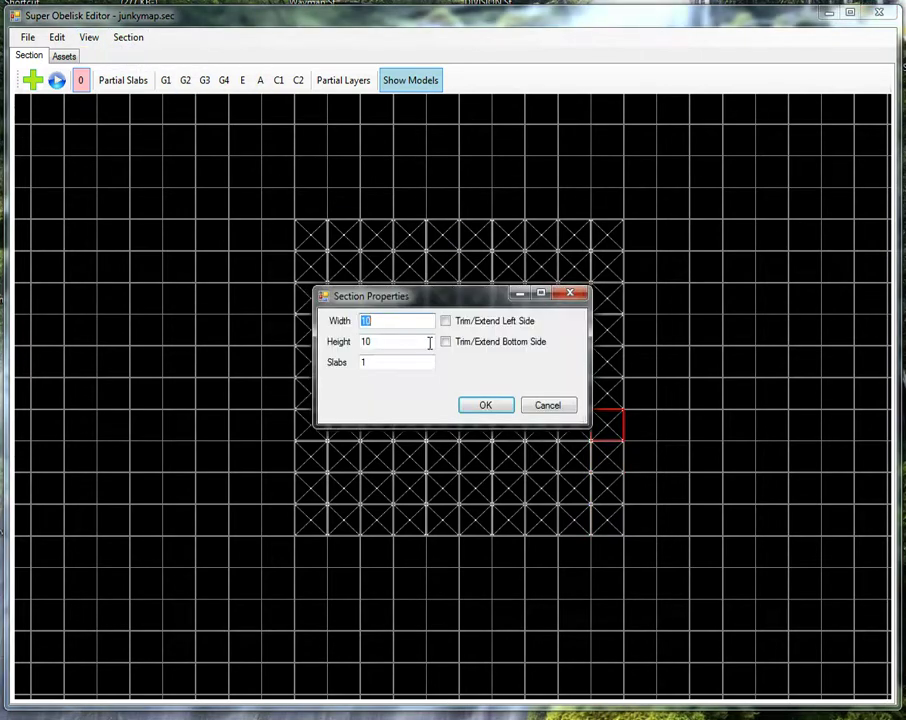
text(20)
key(Tab)
text(20)
key(Return)
middle_drag(554, 332, 430, 370)
scroll(416, 411, down, 4)
mouse_move(241, 157)
mouse_down()
mouse_move(369, 294)
mouse_move(233, 160)
mouse_move(674, 568)
mouse_up()
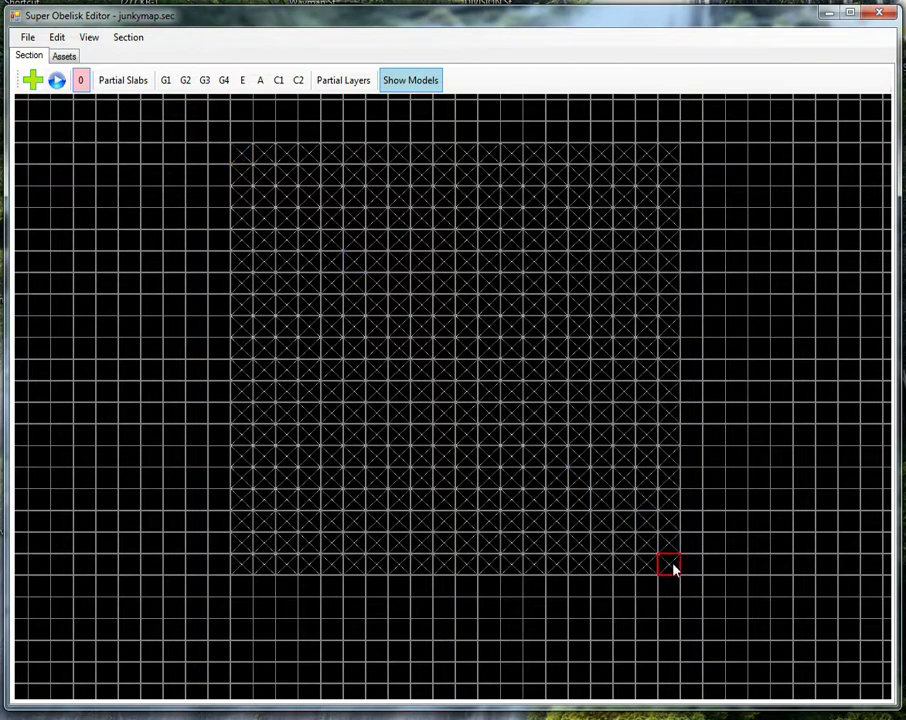
click(242, 160)
click(624, 285)
click(672, 547)
click(795, 583)
Turn on layer G2 and place the dark stone floor tile from the Palace palette in a cell in the section's lower-left area.
click(332, 476)
click(185, 80)
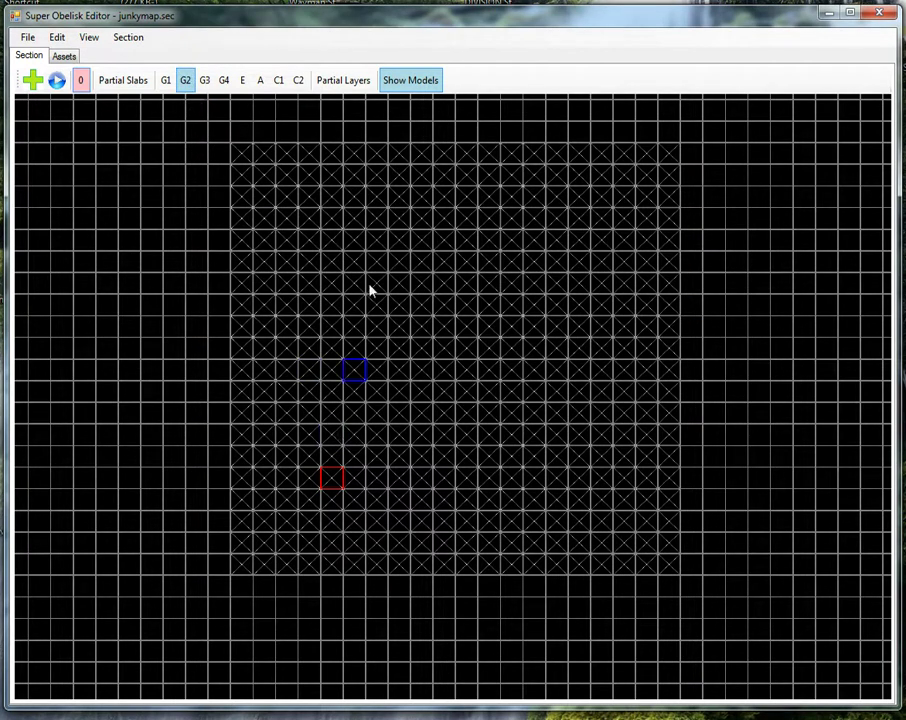
double_click(333, 483)
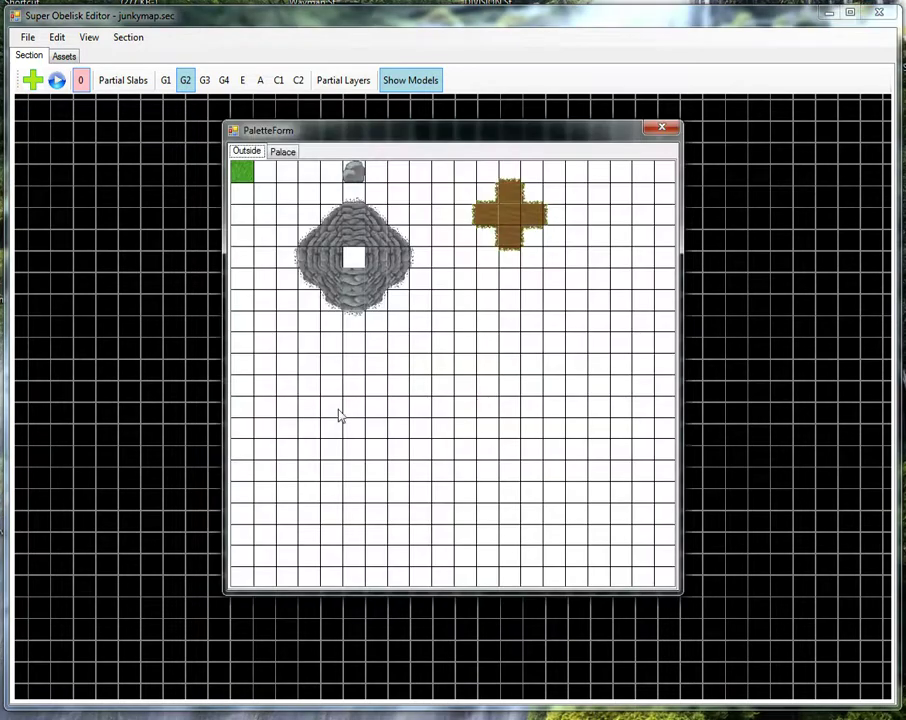
mouse_move(289, 136)
mouse_down()
mouse_move(286, 143)
mouse_move(369, 143)
mouse_move(292, 120)
mouse_up()
click(269, 132)
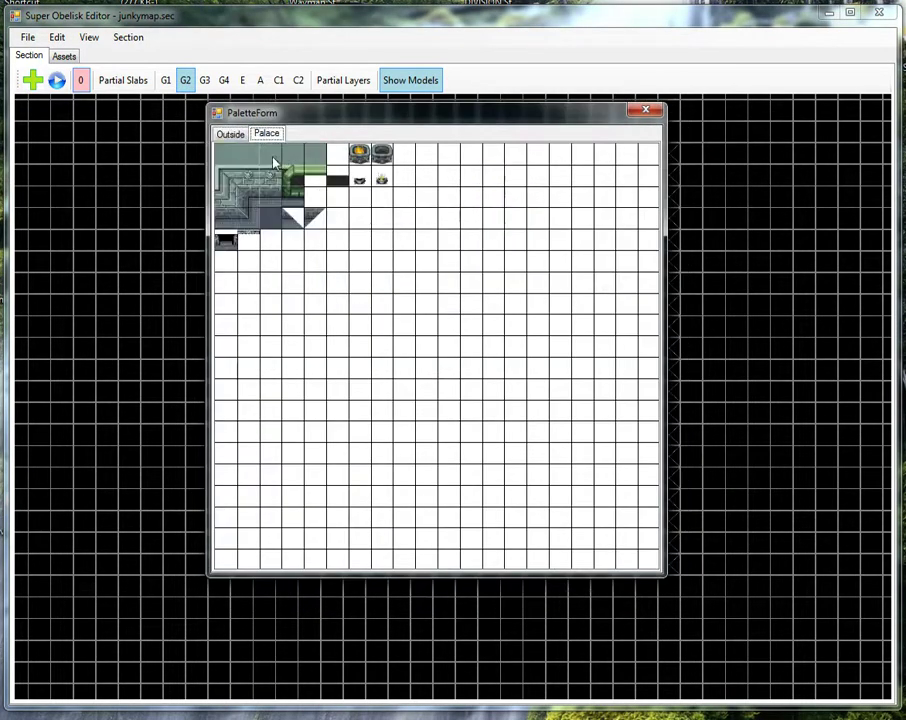
click(230, 133)
click(268, 133)
click(271, 222)
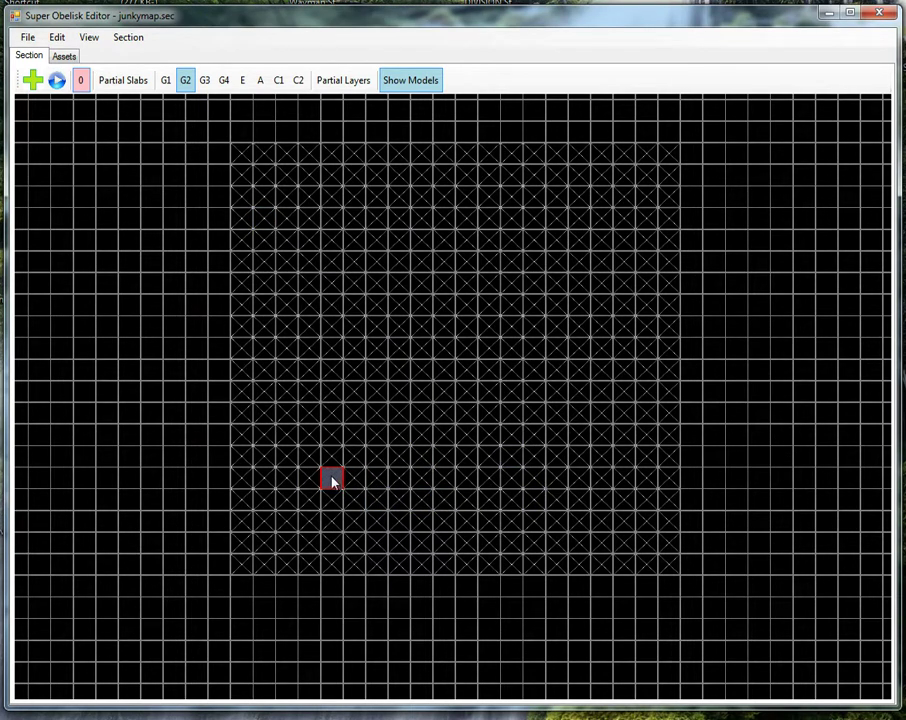
Fill a centred block of 14 by 14 cells with the Palace dark stone floor tile.
mouse_move(332, 478)
mouse_down()
mouse_move(592, 481)
mouse_move(590, 360)
mouse_move(585, 478)
mouse_up()
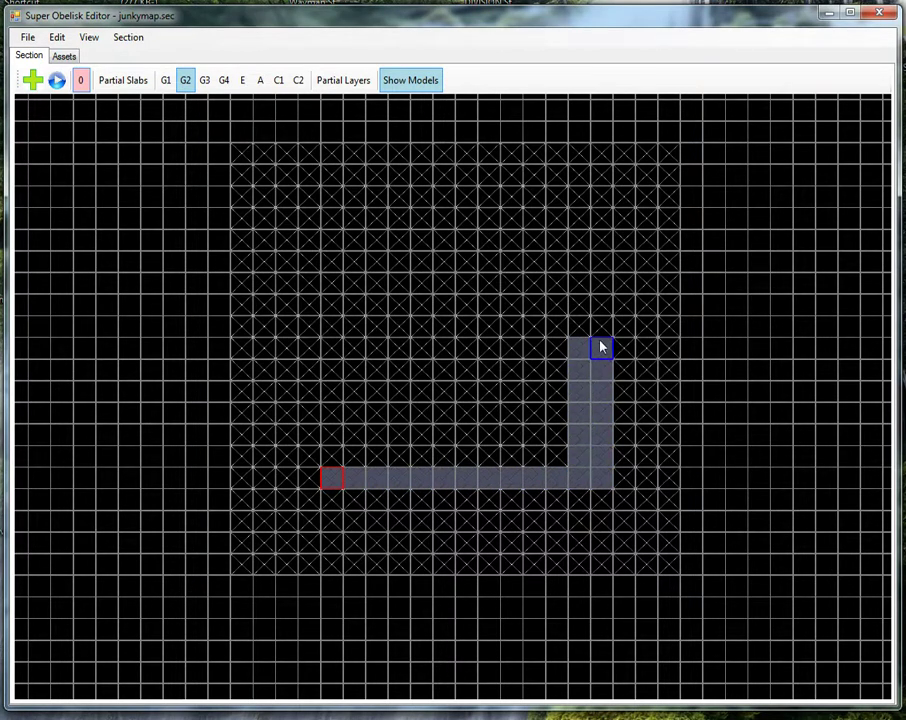
mouse_move(601, 347)
mouse_down()
mouse_move(497, 445)
mouse_move(522, 410)
mouse_move(597, 405)
mouse_move(600, 421)
mouse_move(613, 370)
mouse_move(584, 439)
mouse_move(553, 413)
mouse_move(538, 376)
mouse_move(544, 425)
mouse_move(516, 372)
mouse_move(501, 370)
mouse_move(475, 479)
mouse_move(328, 480)
mouse_move(600, 263)
mouse_move(609, 218)
mouse_move(587, 241)
mouse_up()
click(489, 440)
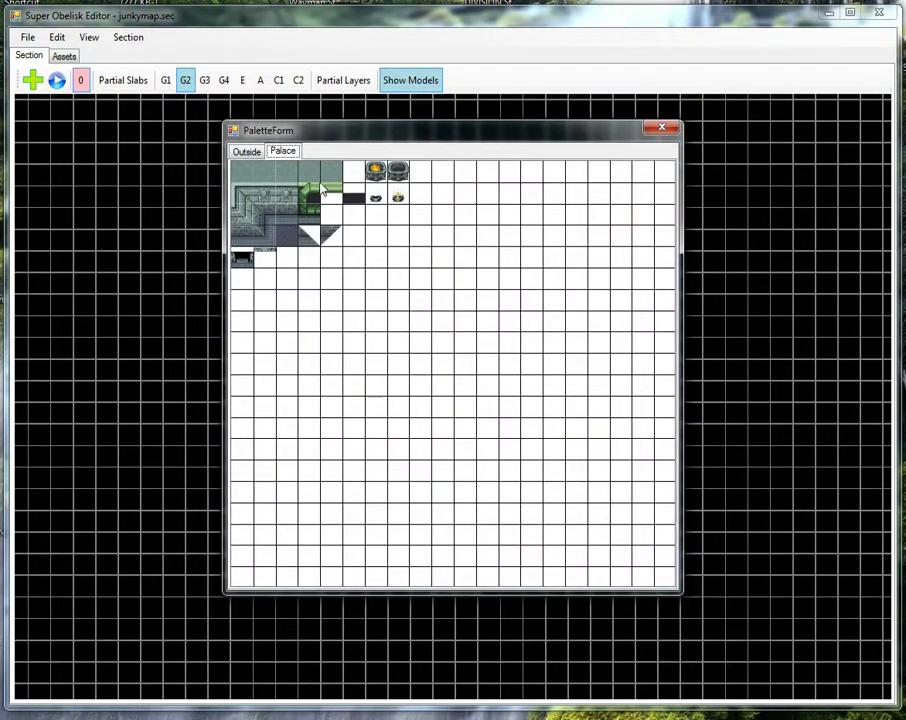
click(286, 245)
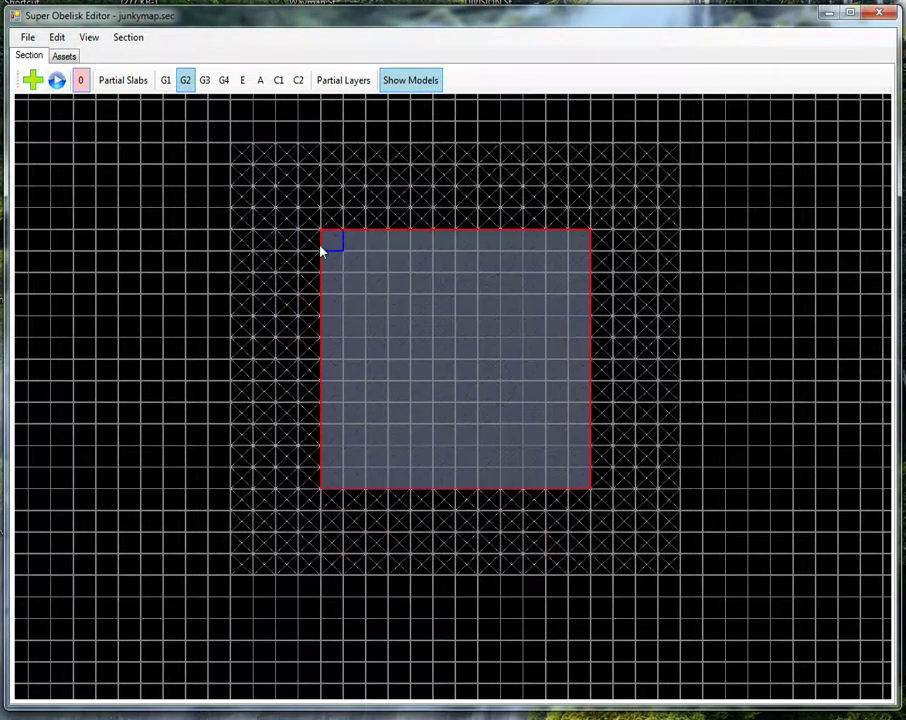
drag(309, 218, 600, 505)
click(287, 243)
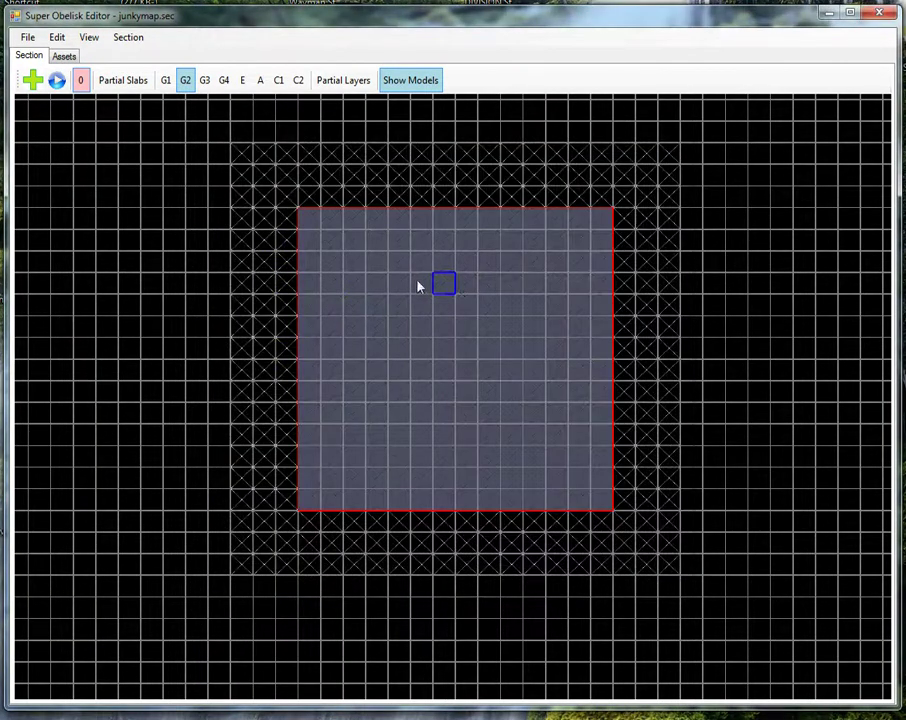
Place the dark wall corner tile diagonally outside the floor's upper-right corner and run the matching wall tile seven cells along the floor's top edge.
click(306, 203)
click(288, 198)
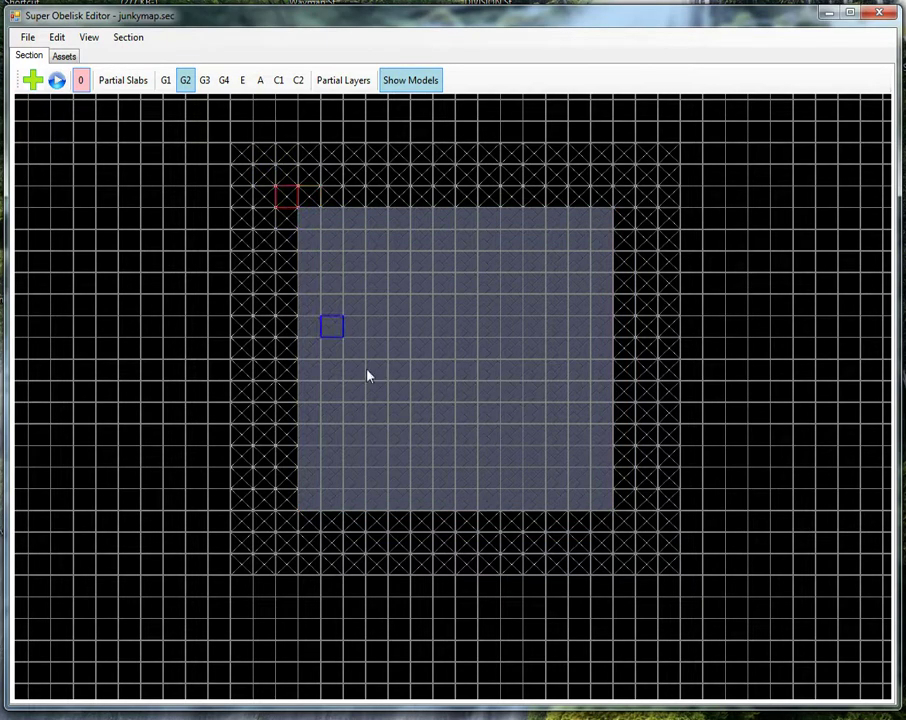
middle_drag(559, 258, 447, 294)
click(516, 228)
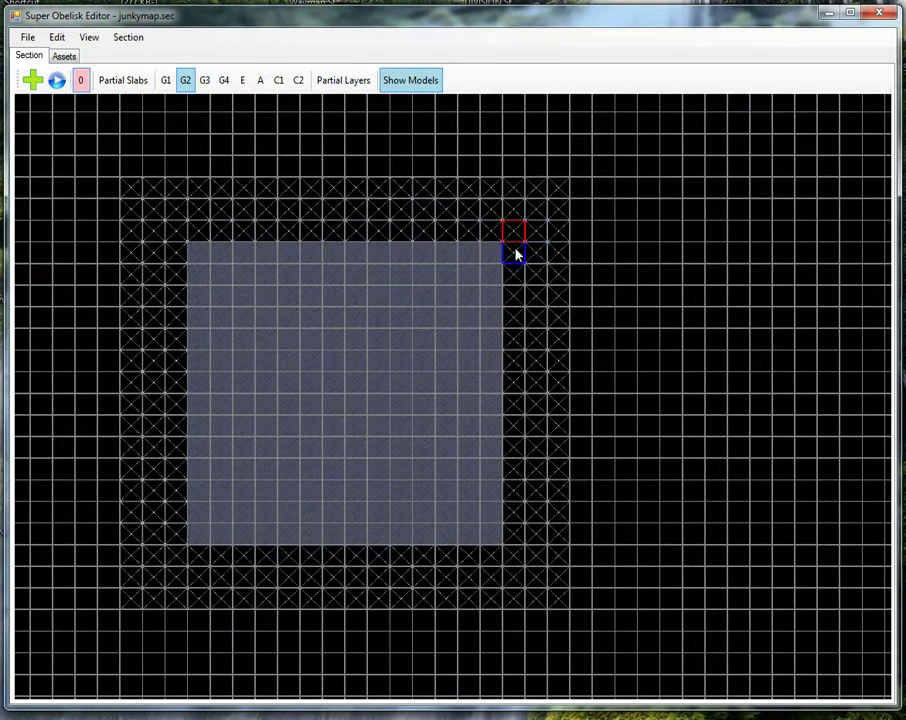
key(space)
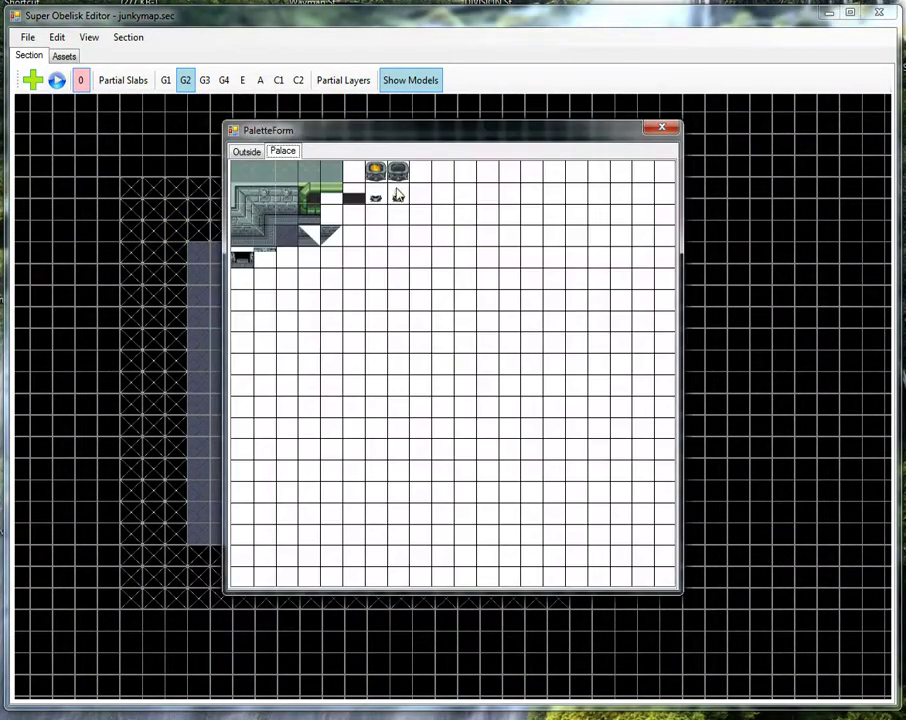
click(268, 238)
key(space)
click(286, 218)
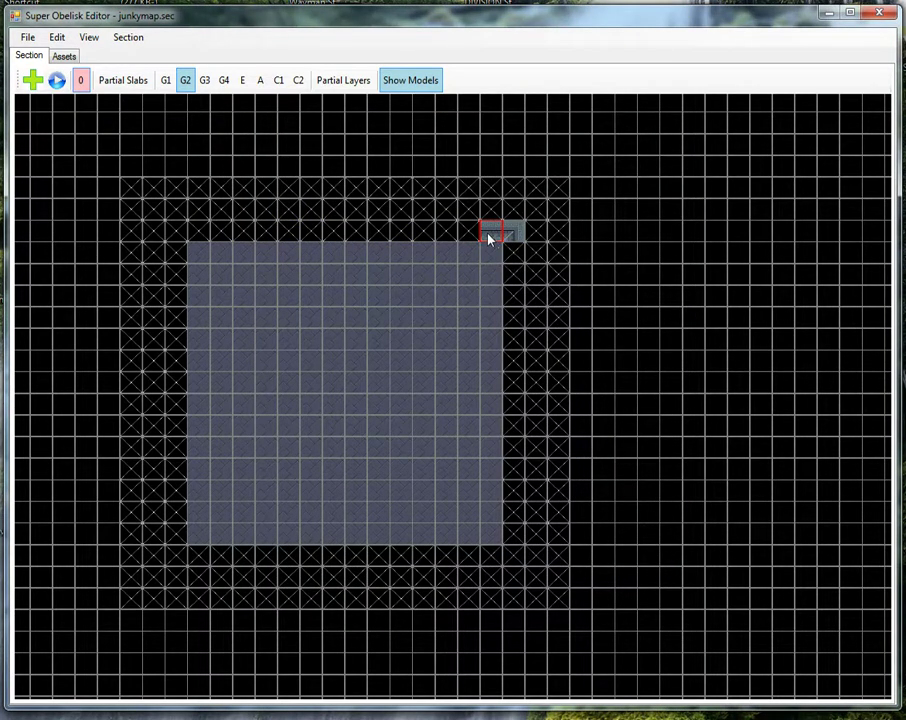
drag(494, 240, 366, 239)
Run the matching dark side wall tile seven cells down the floor's right edge from the corner.
key(space)
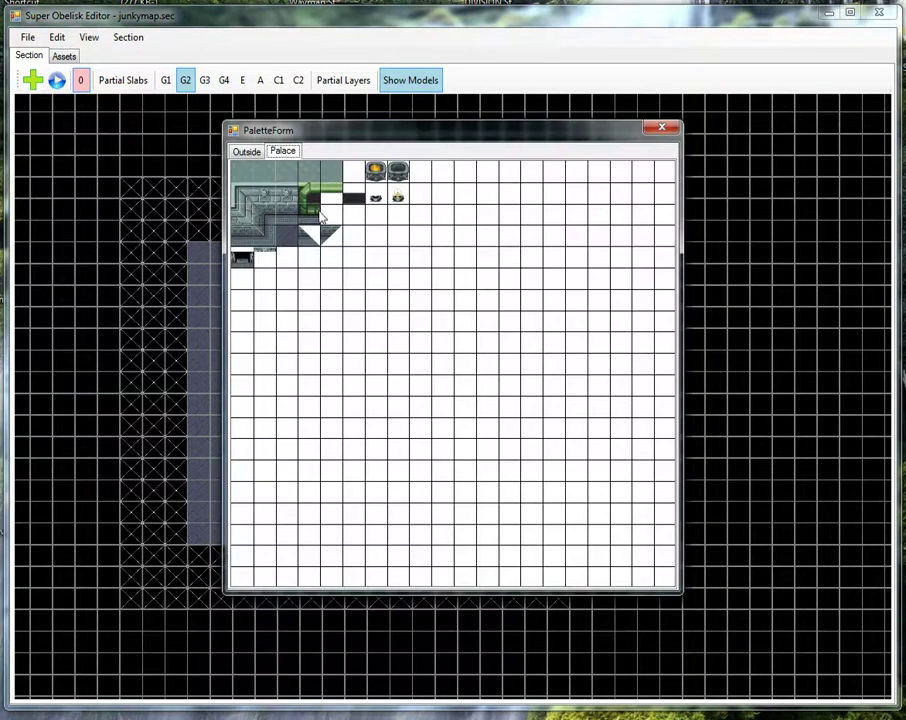
click(278, 226)
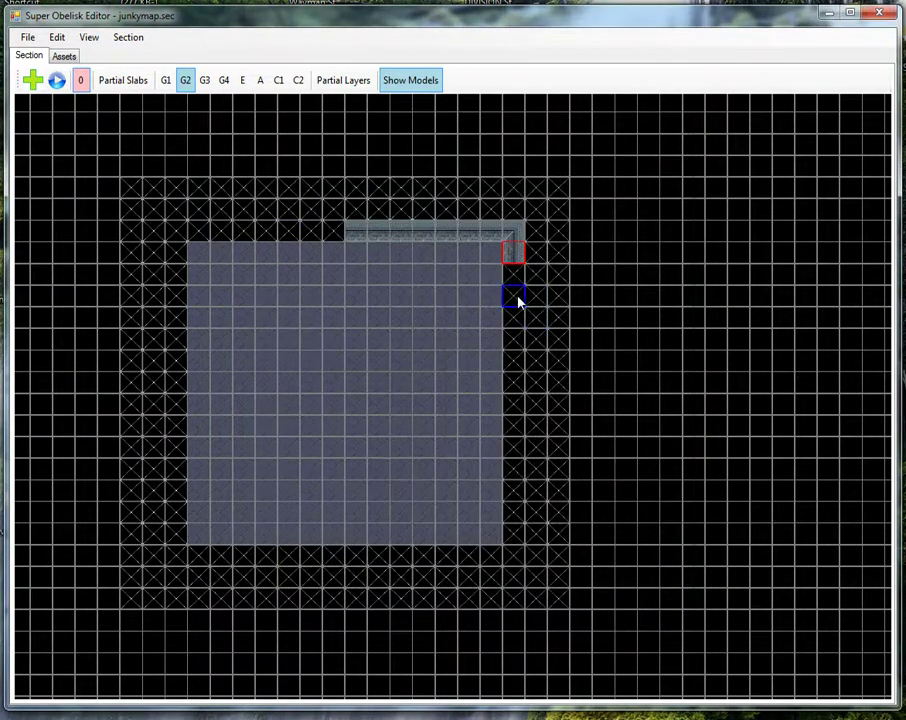
scroll(508, 262, up, 3)
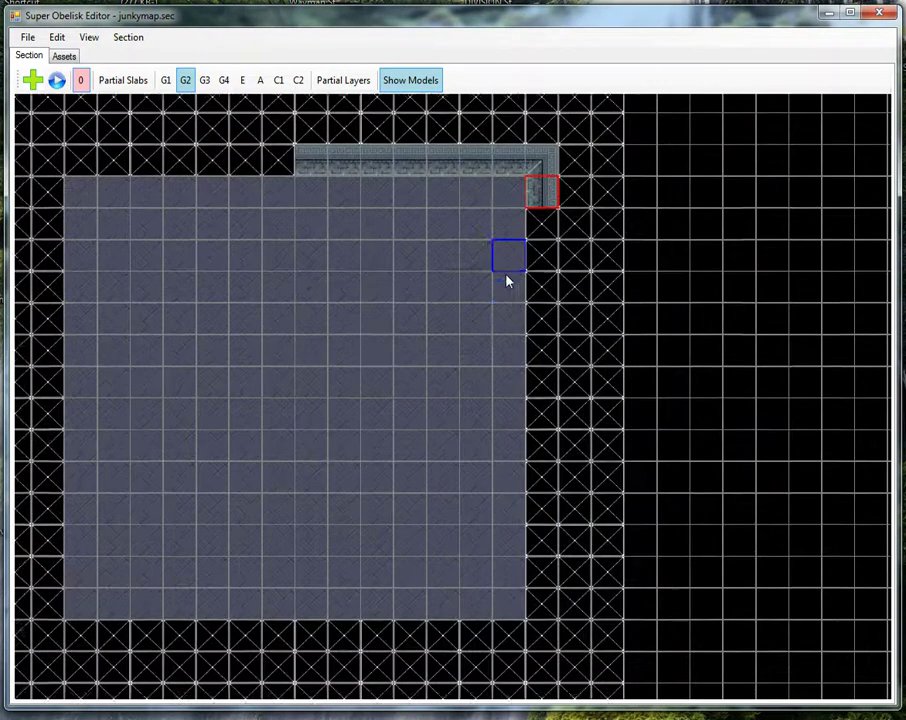
scroll(507, 300, up, 1)
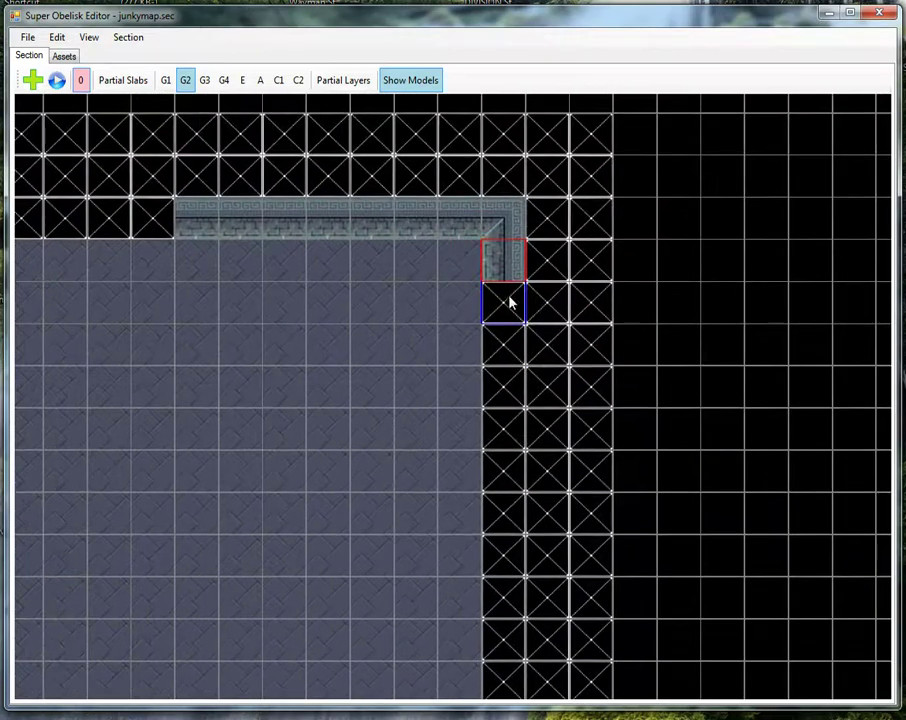
click(505, 300)
drag(498, 453, 502, 512)
click(503, 346)
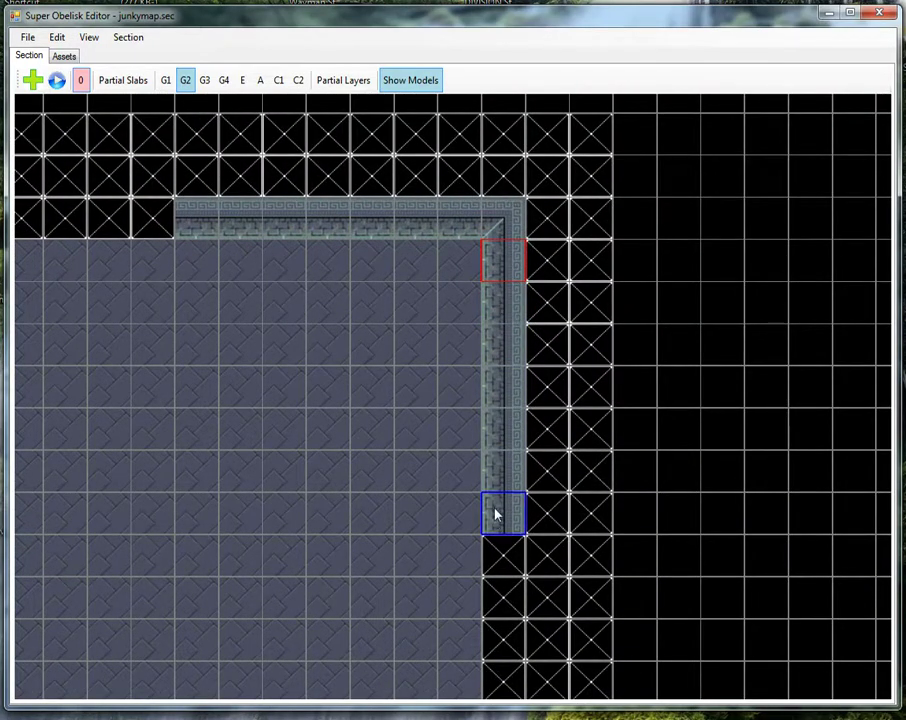
Place the light outer wall corner tile outside the dark corner and run the ornamented wall tile eight cells along the top.
scroll(488, 512, down, 1)
right_click(511, 239)
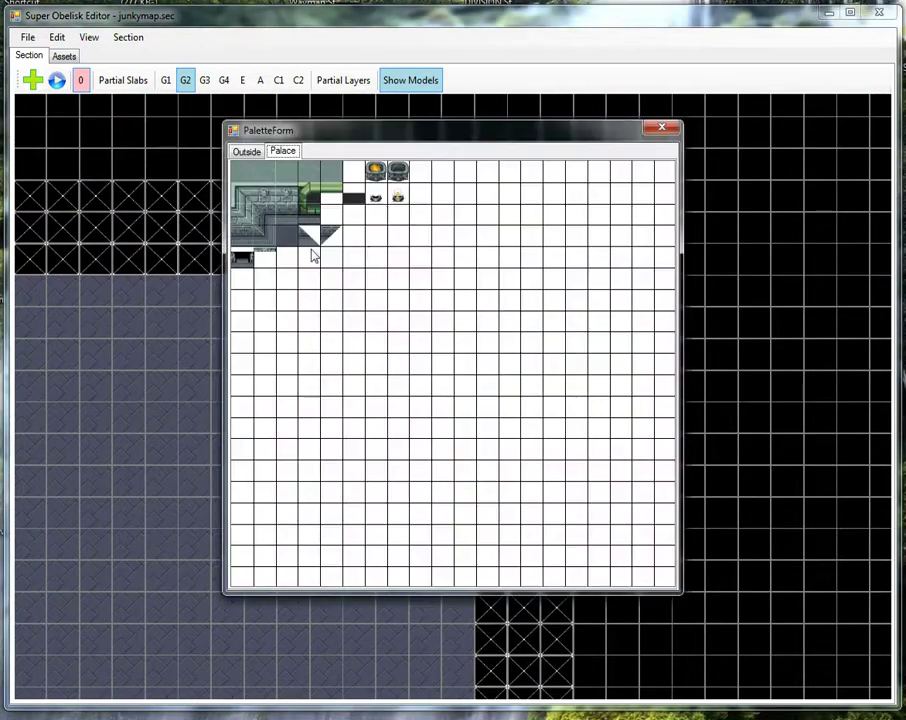
click(241, 197)
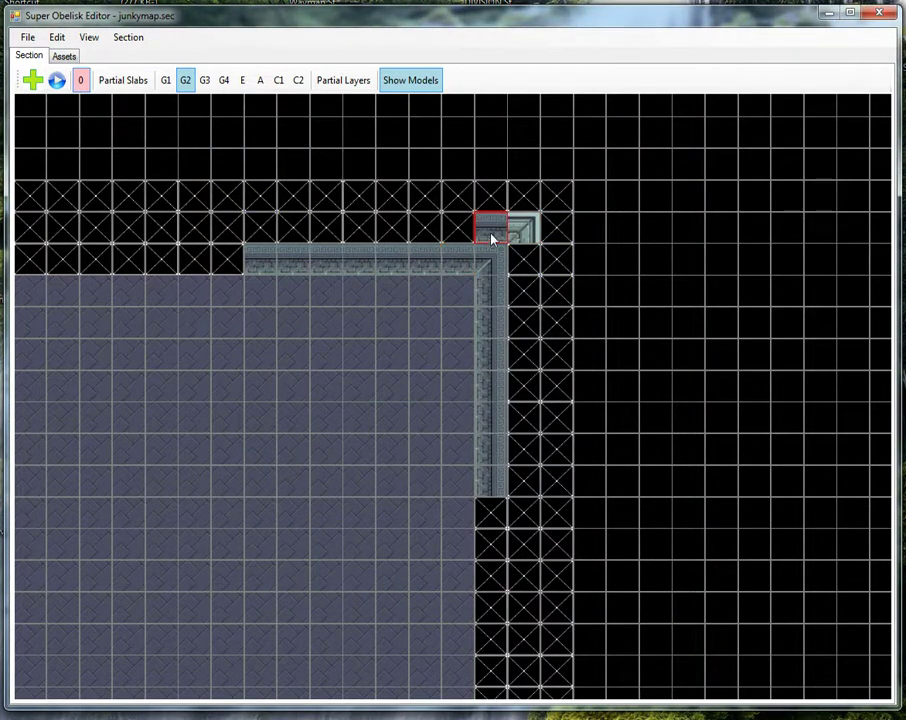
right_click(495, 234)
click(265, 200)
mouse_move(491, 234)
mouse_down()
mouse_move(256, 230)
mouse_move(424, 235)
mouse_up()
Run the ornamented outer wall tile eight cells down the right side, keeping the dark inner wall tiles beside it intact.
click(521, 271)
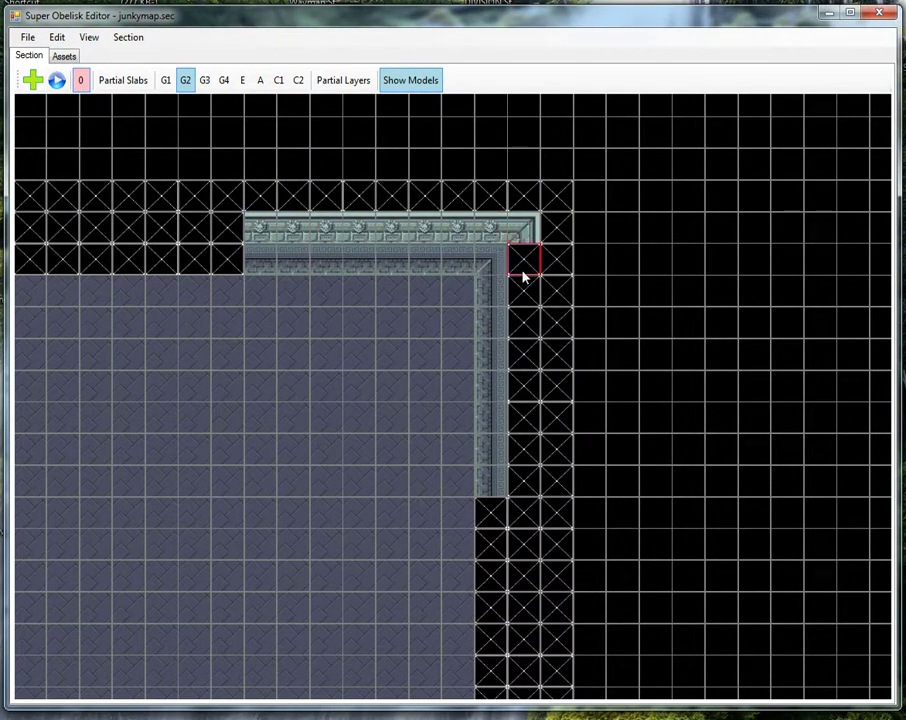
mouse_move(522, 265)
mouse_down()
mouse_move(522, 466)
mouse_move(520, 363)
mouse_up()
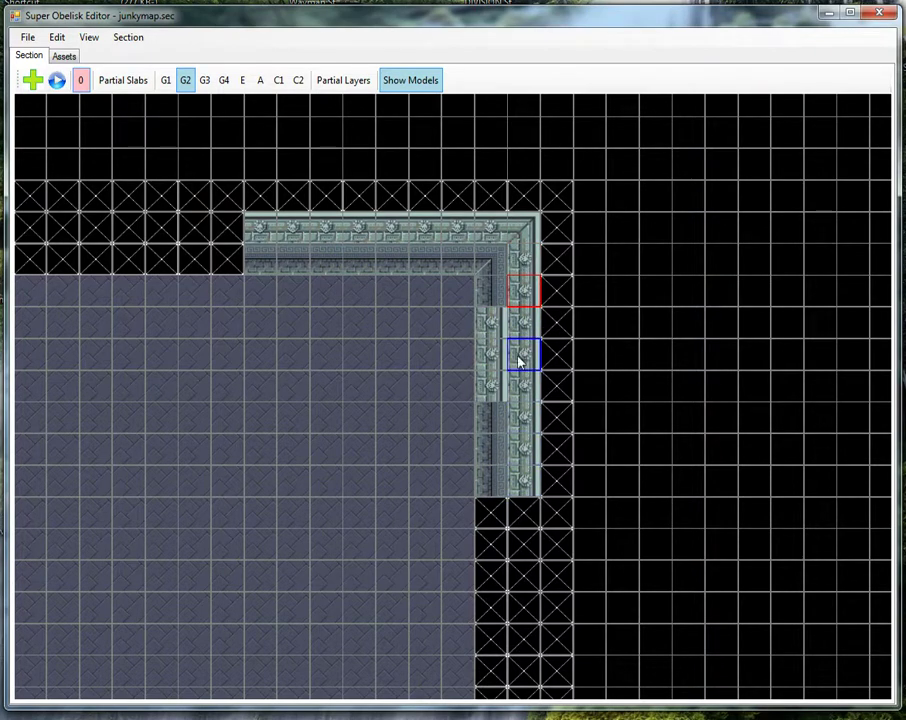
drag(491, 300, 492, 393)
scroll(492, 393, down, 3)
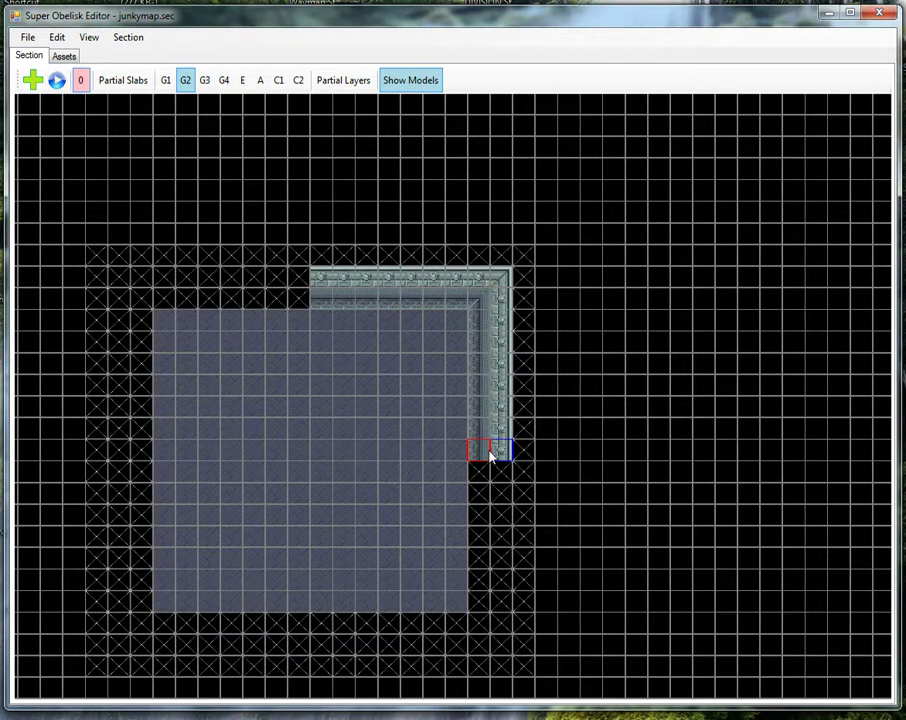
scroll(480, 455, up, 2)
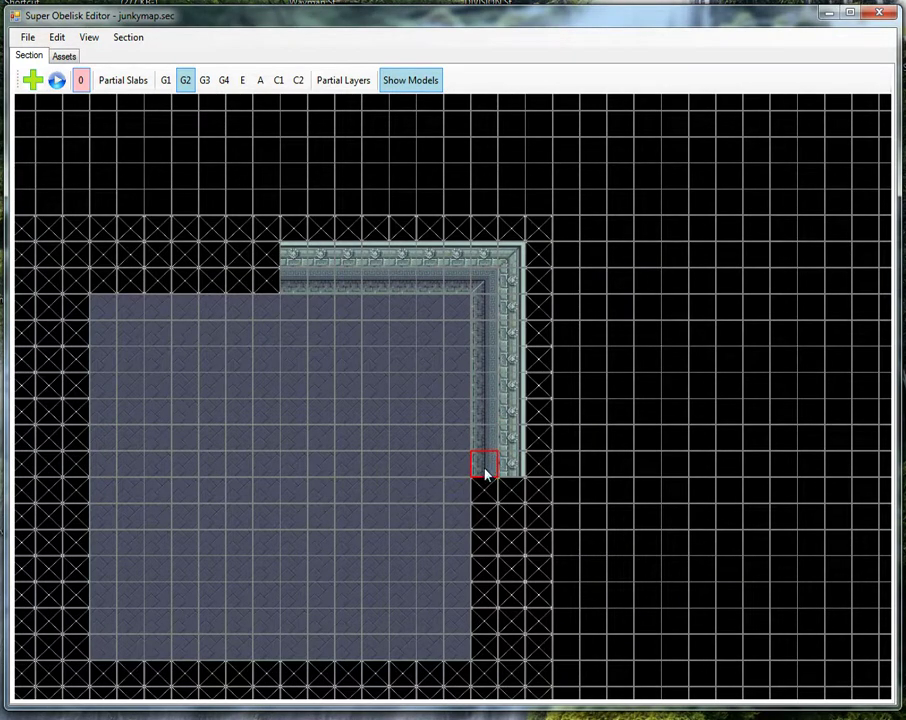
Mark the L-shaped run of dark inner wall cells in blue, from the side wall's lower end around to the top wall's left end.
mouse_move(485, 473)
mouse_down()
mouse_move(463, 467)
mouse_move(485, 421)
mouse_move(485, 303)
mouse_move(471, 289)
mouse_move(421, 283)
mouse_move(306, 290)
mouse_move(314, 292)
mouse_up()
middle_drag(505, 306, 527, 243)
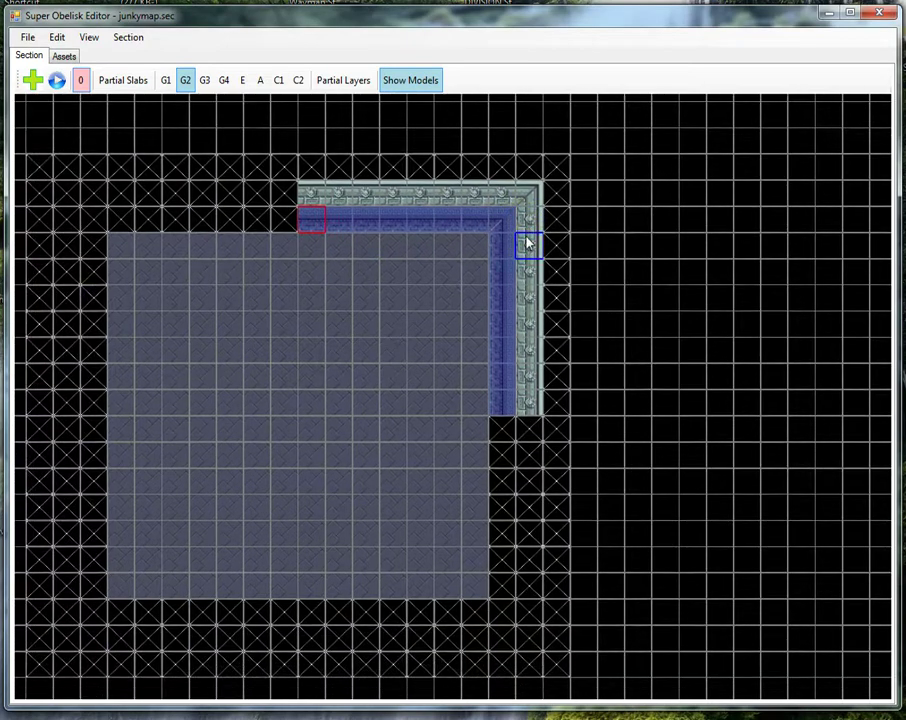
click(526, 238)
middle_drag(266, 219, 371, 233)
middle_drag(189, 212, 343, 222)
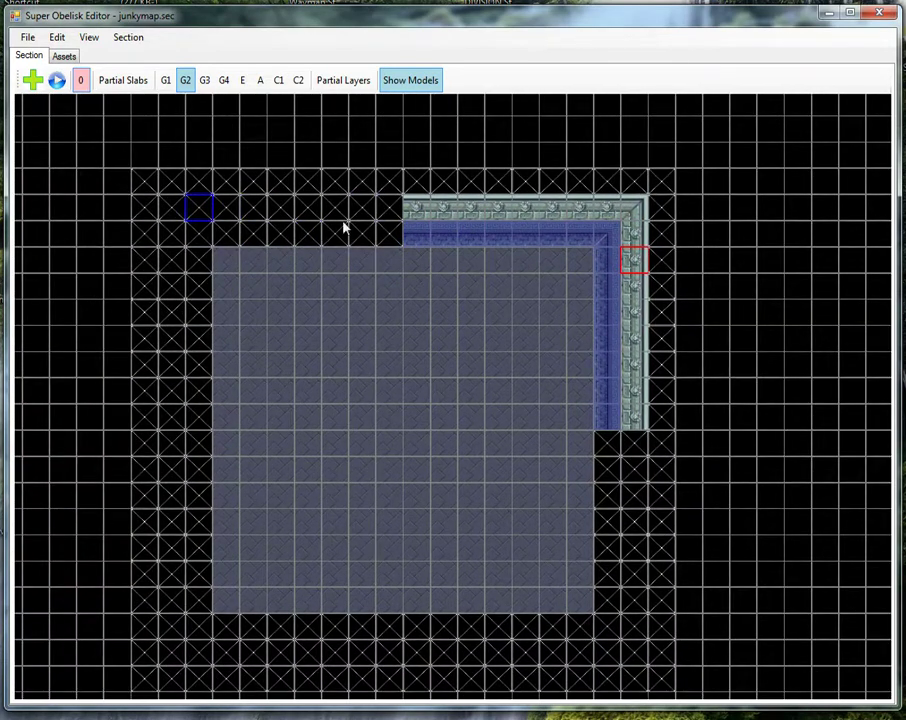
Copy the nine-by-nine upper-right wall block to the map's upper-left and turn it so its walls form the room's upper-left corner.
click(636, 210)
middle_drag(636, 210, 503, 255)
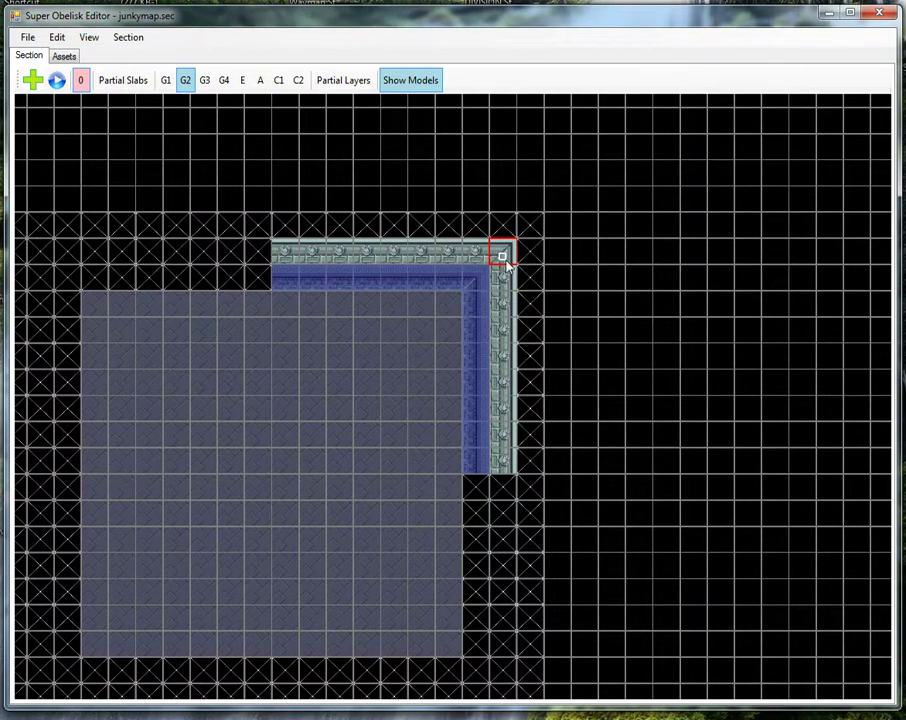
drag(506, 260, 287, 470)
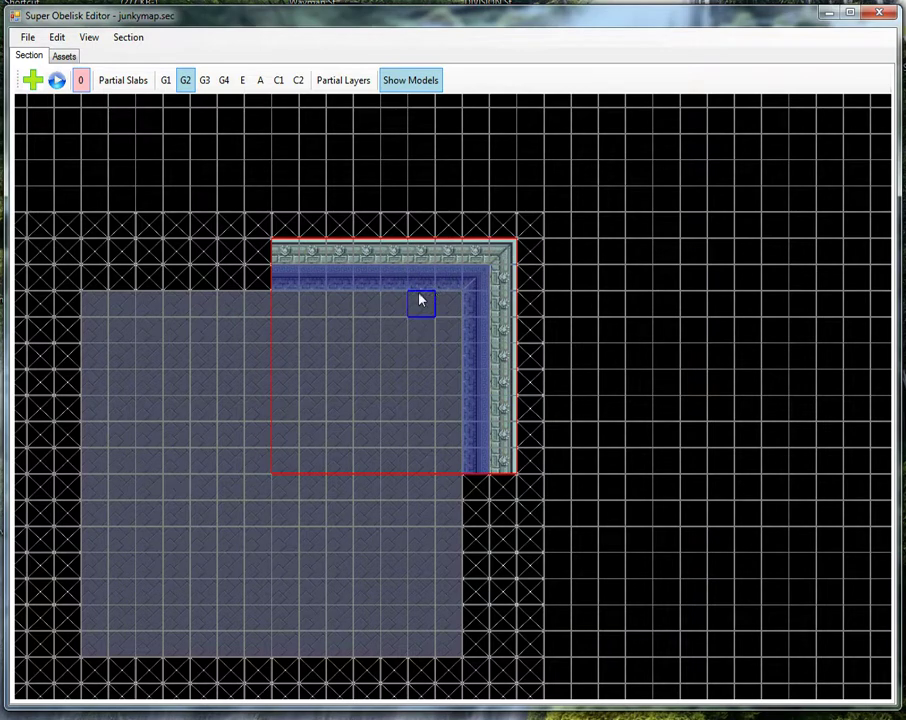
middle_drag(453, 323, 532, 326)
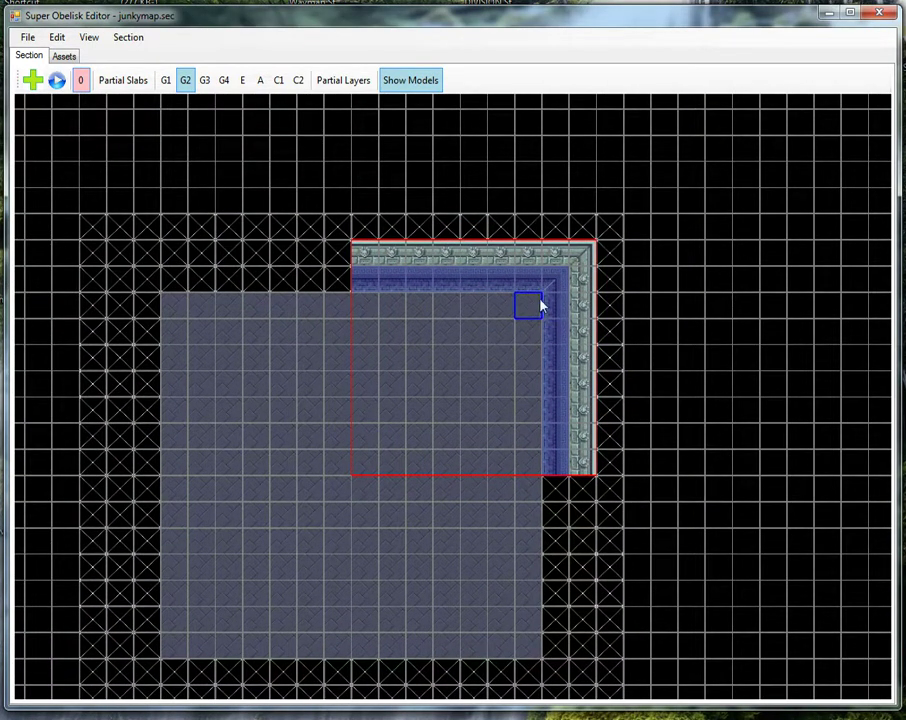
click(120, 255)
key(ctrl+v)
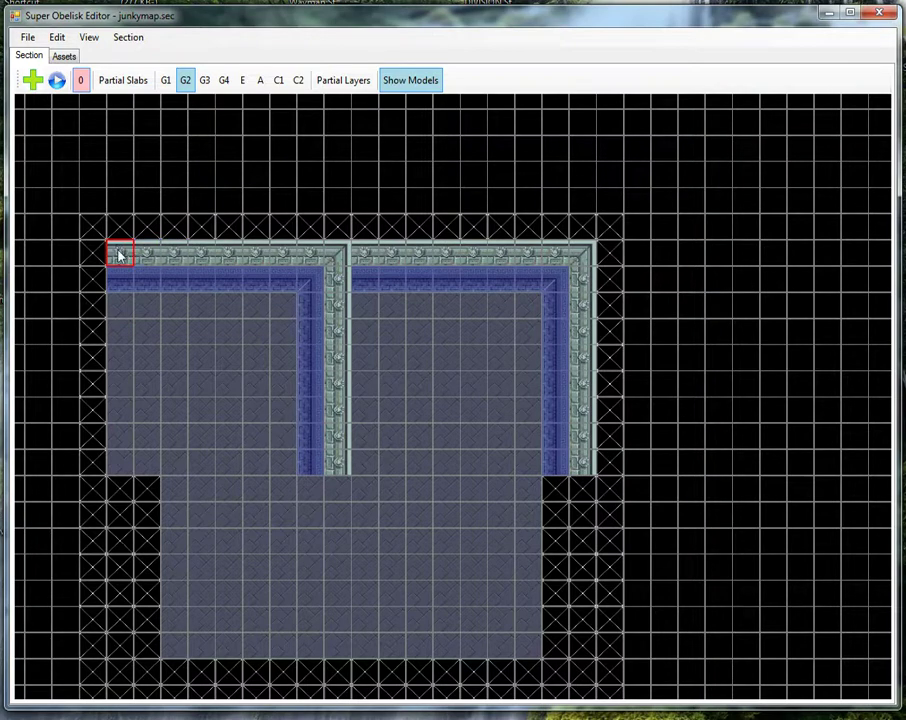
drag(121, 257, 340, 466)
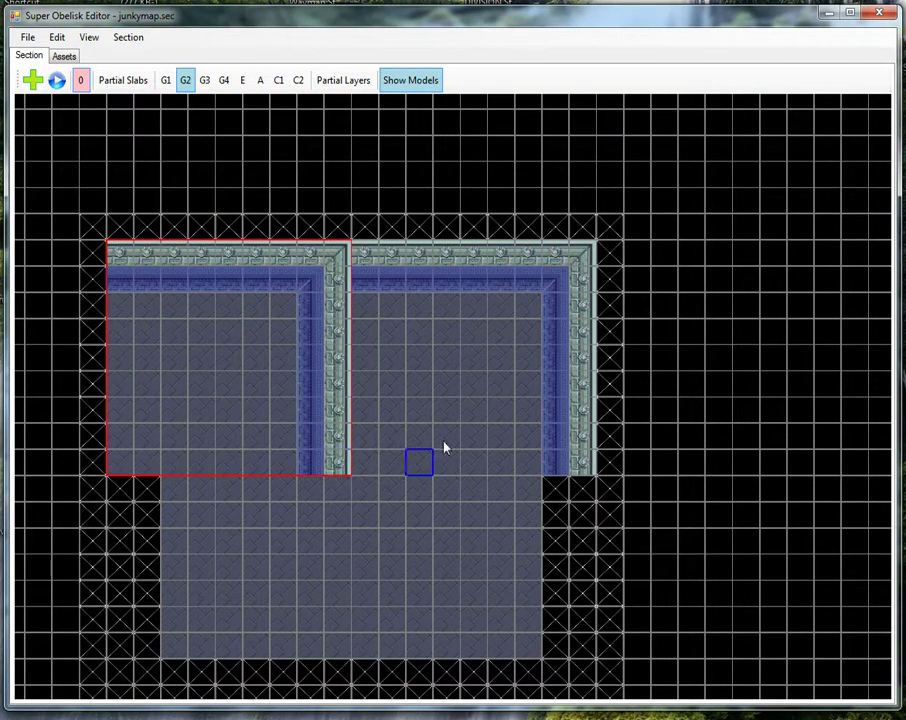
key(r)
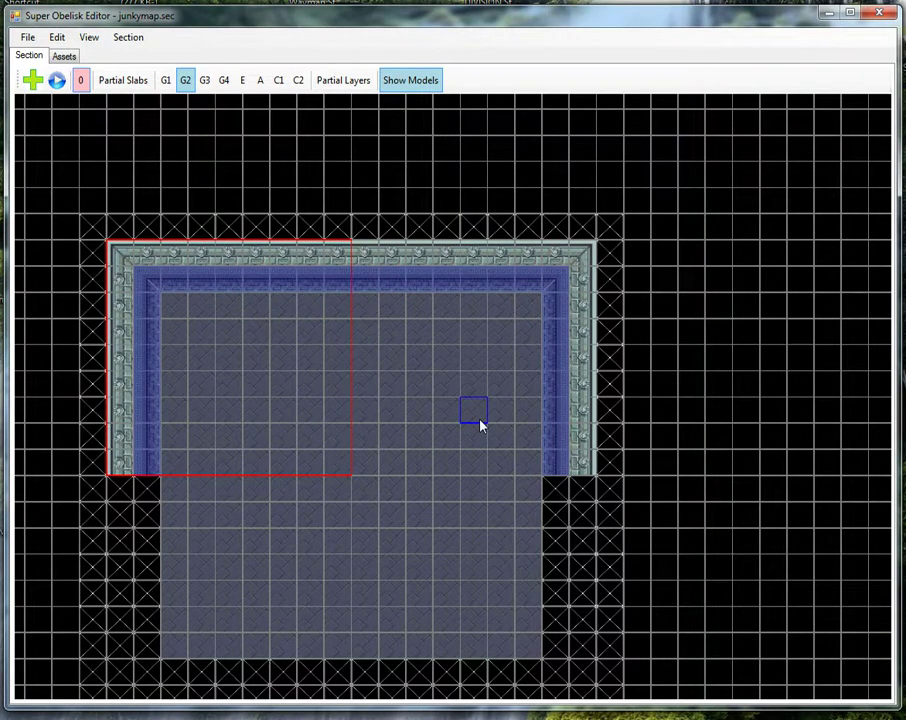
Try further rotations and horizontal and vertical flips on the pasted upper-left wall block.
key(r)
key(r)
key(r)
key(h)
key(h)
key(v)
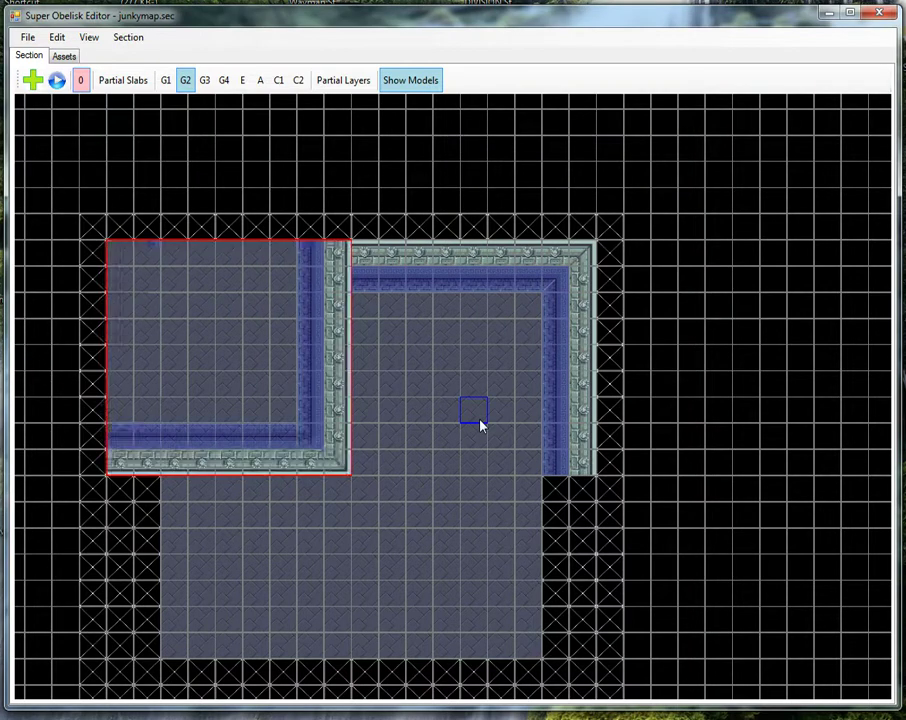
key(h)
key(h)
key(v)
key(h)
key(h)
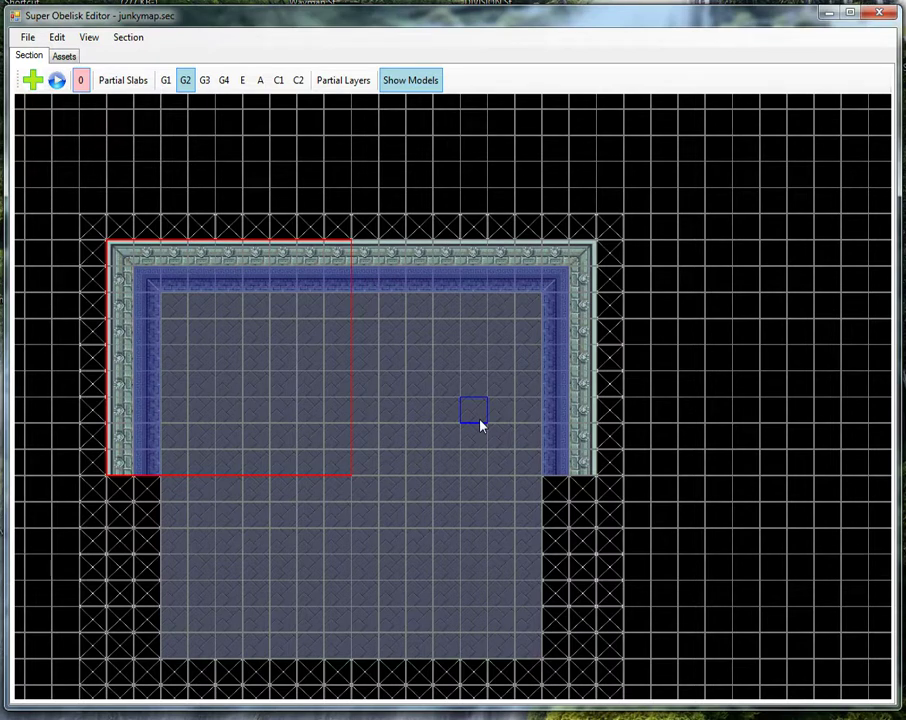
click(223, 397)
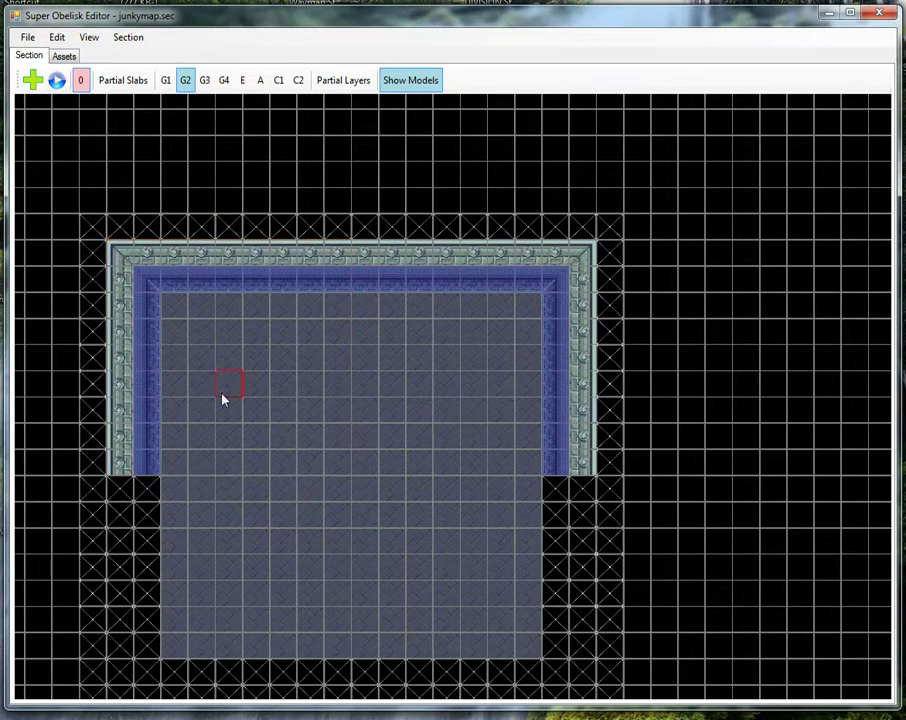
Activate Ground Layer 3 on the floor cell in the second row and second column, and turn off the G2 layer view.
click(202, 330)
click(184, 333)
right_click(204, 332)
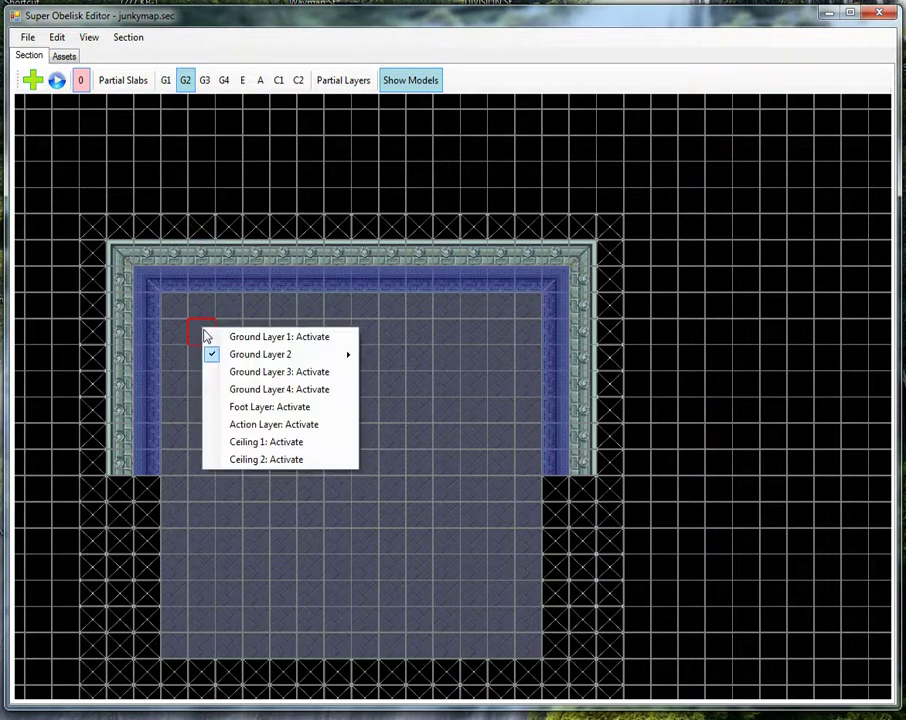
click(243, 374)
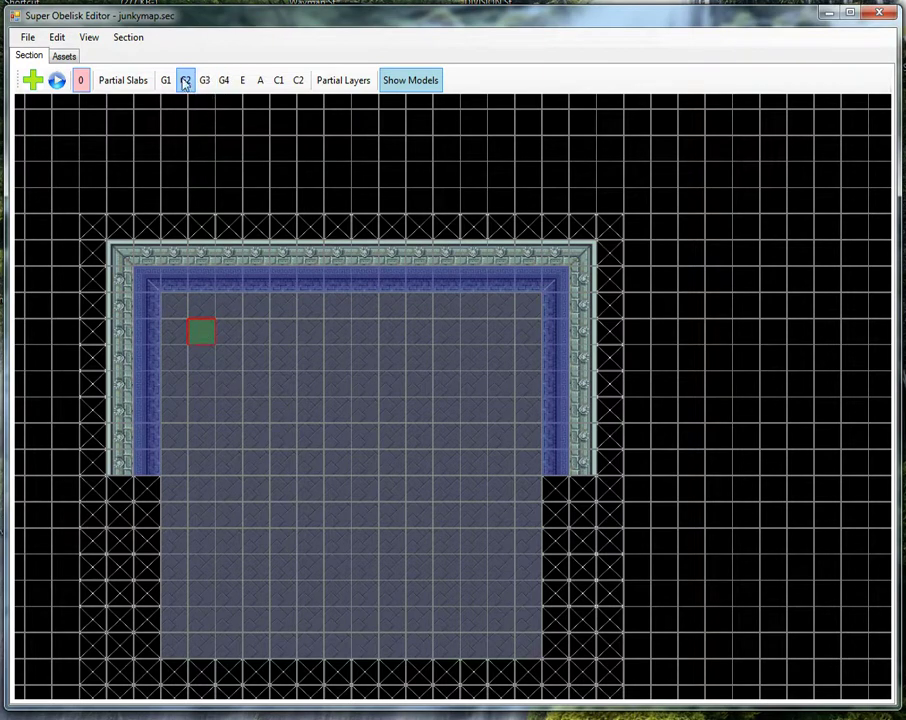
click(185, 80)
click(199, 352)
click(371, 177)
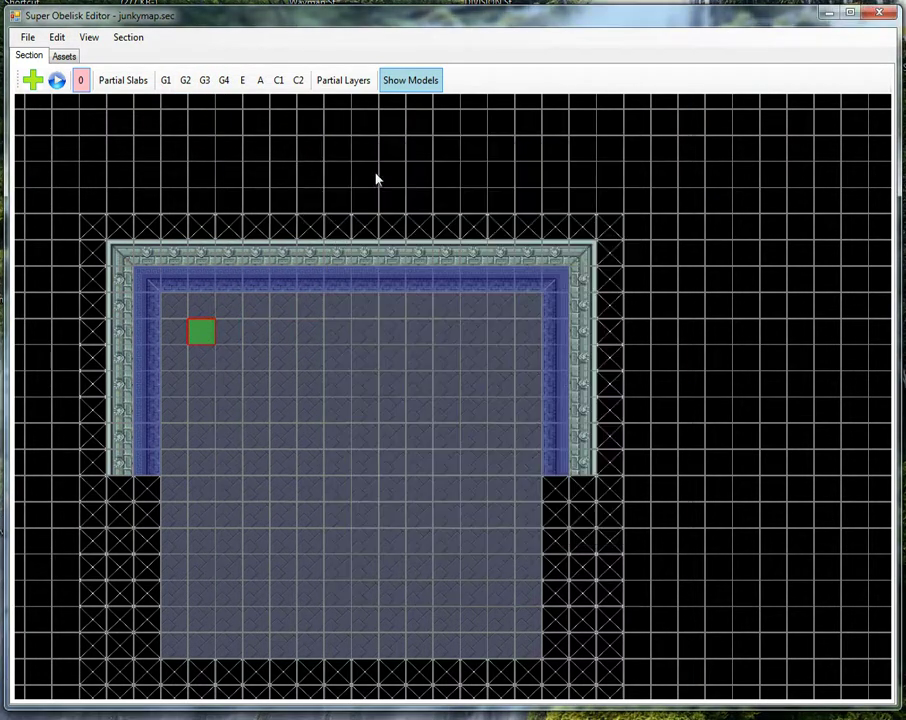
Place fire braziers on the second-row, second-column floor cell, two cells to its right and two cells below it.
scroll(218, 356, up, 2)
click(169, 306)
key(ctrl+v)
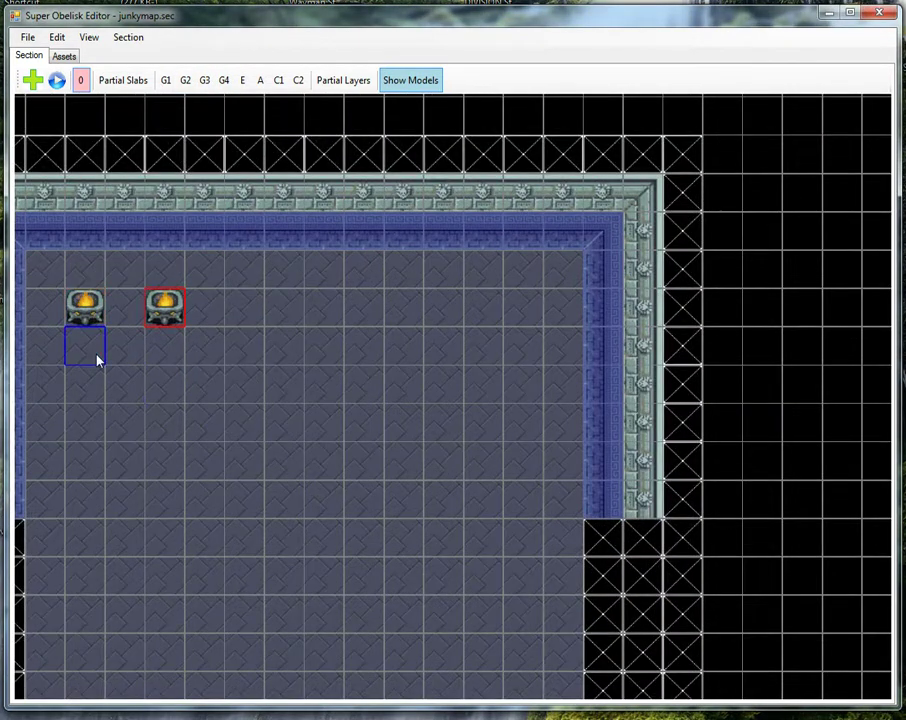
click(93, 389)
key(ctrl+v)
Select the nine-by-nine upper-left block with its braziers and try flipping it vertically and back.
middle_drag(229, 429, 375, 476)
click(124, 256)
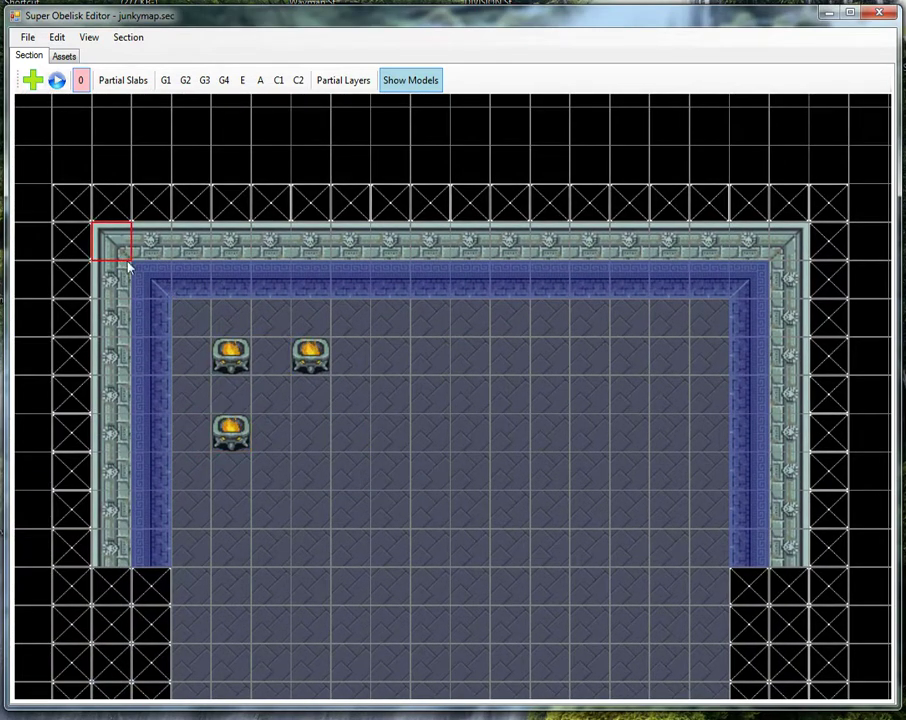
scroll(278, 420, down, 3)
drag(172, 264, 430, 533)
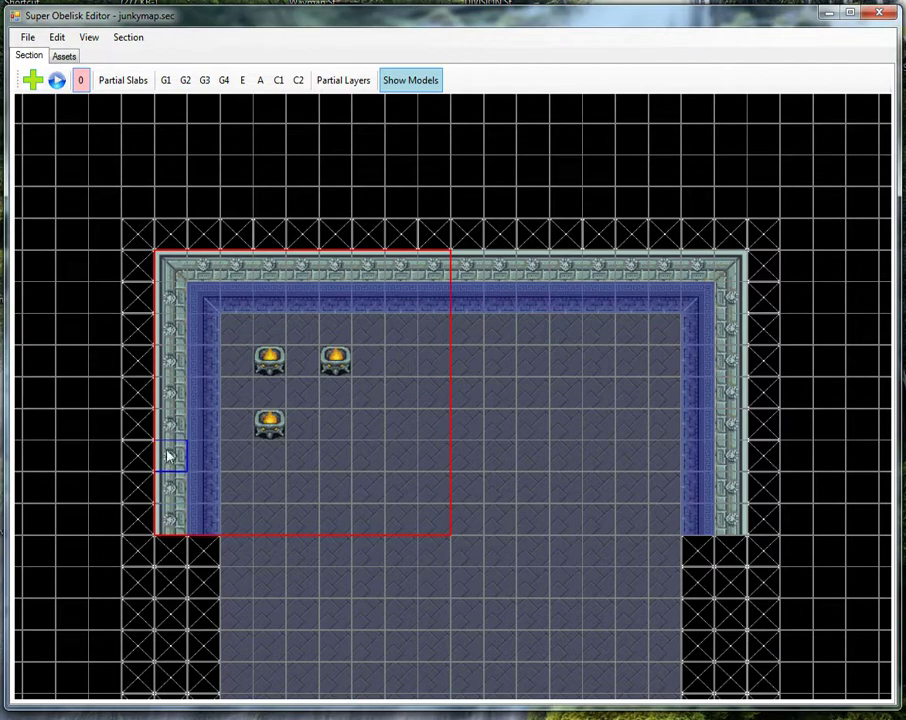
key(v)
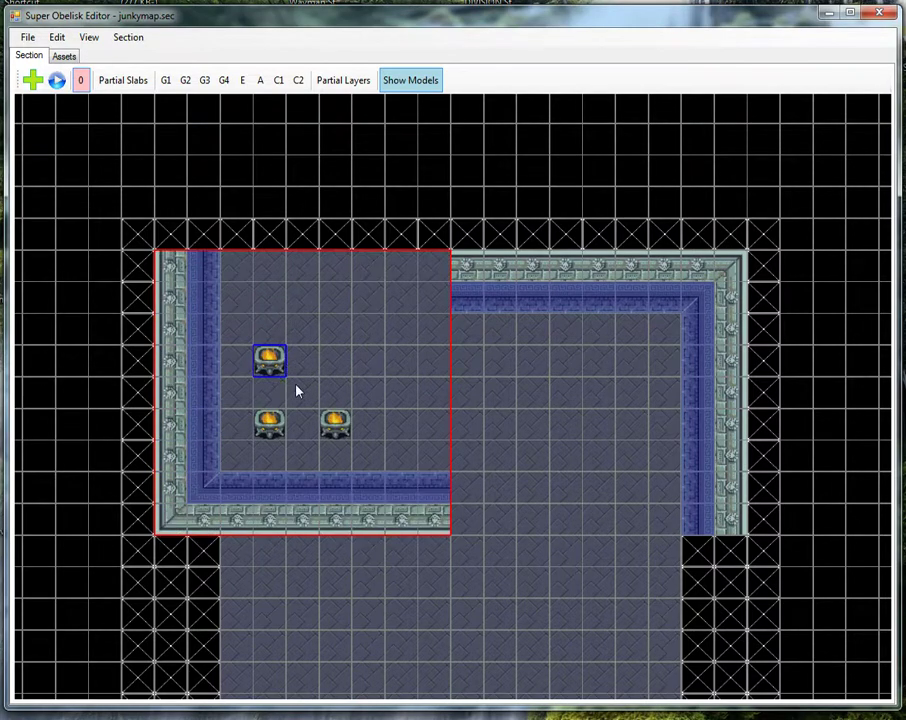
key(v)
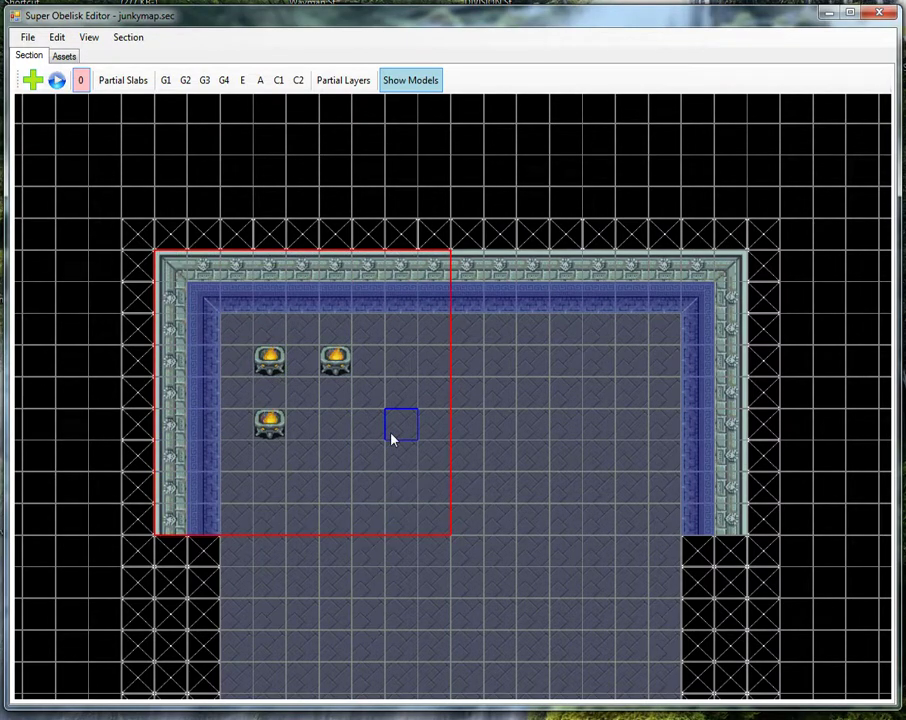
scroll(391, 438, up, 4)
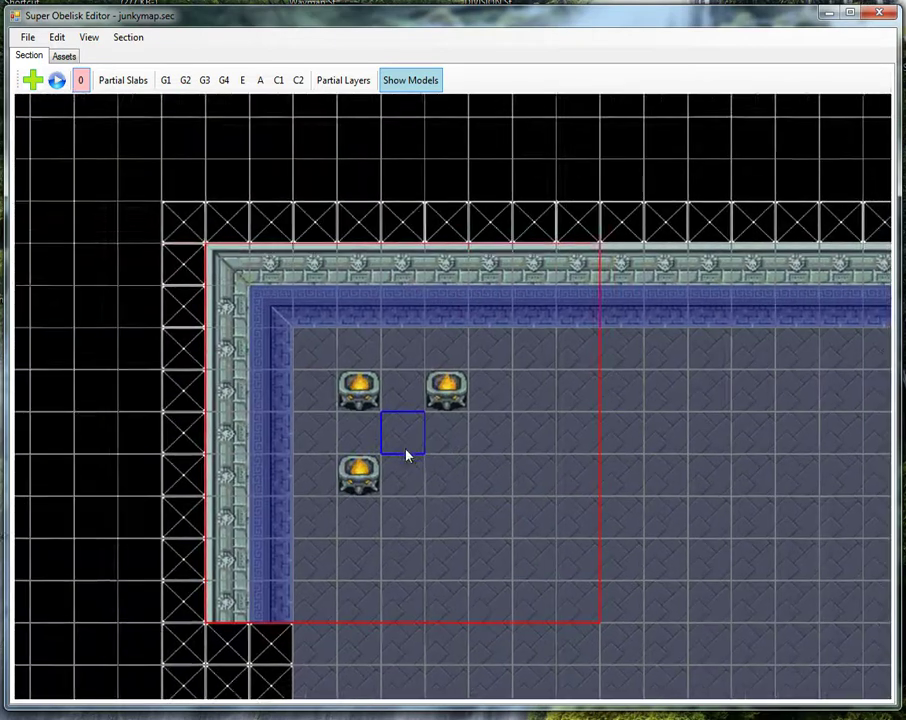
scroll(460, 447, down, 1)
key(v)
key(v)
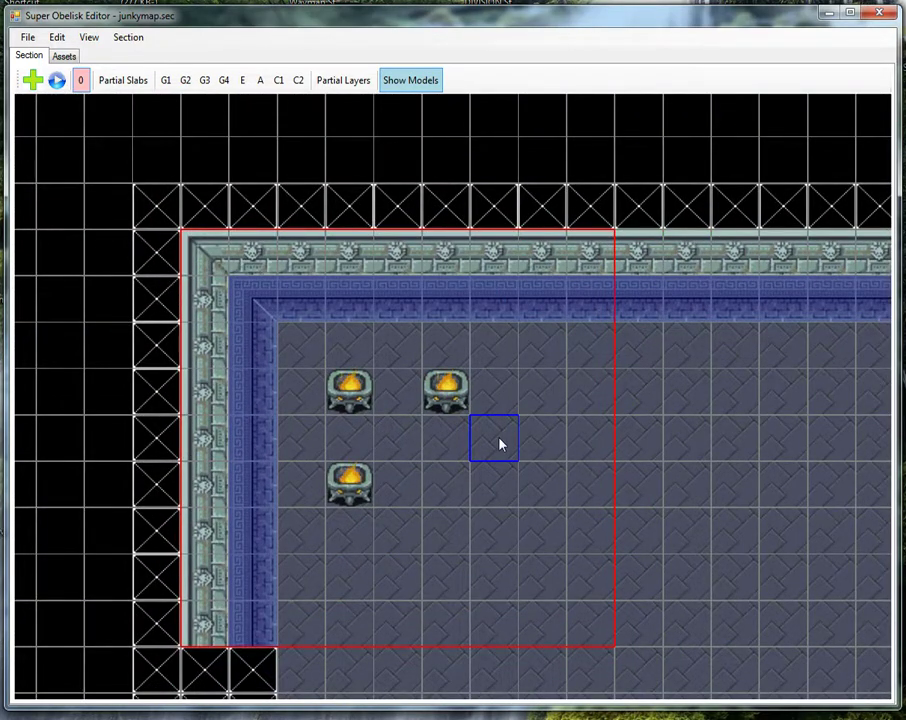
click(516, 264)
scroll(538, 288, down, 1)
scroll(548, 449, down, 2)
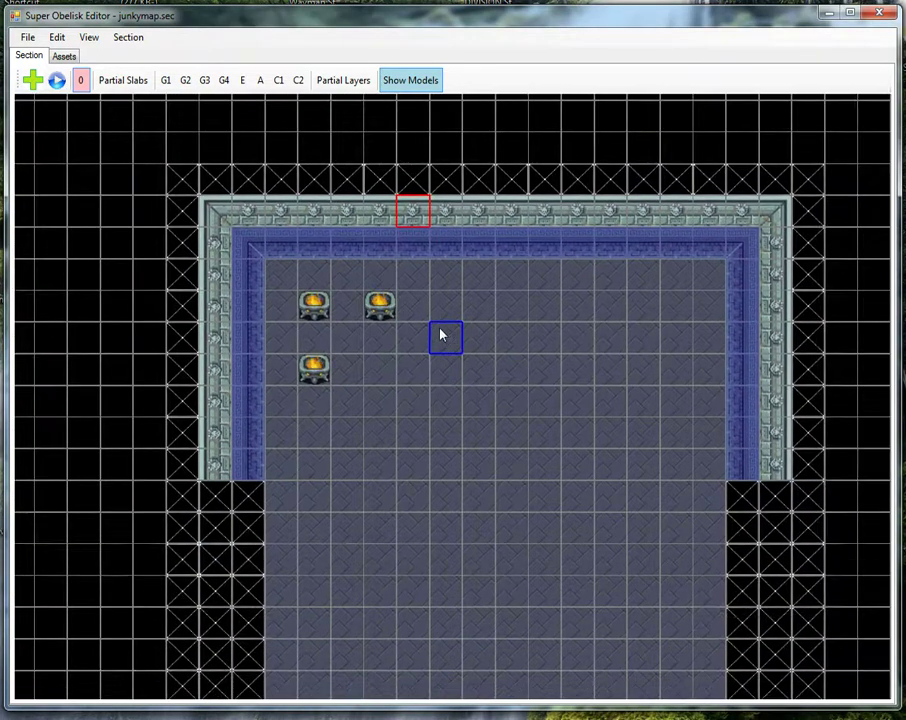
click(240, 221)
click(251, 245)
click(315, 247)
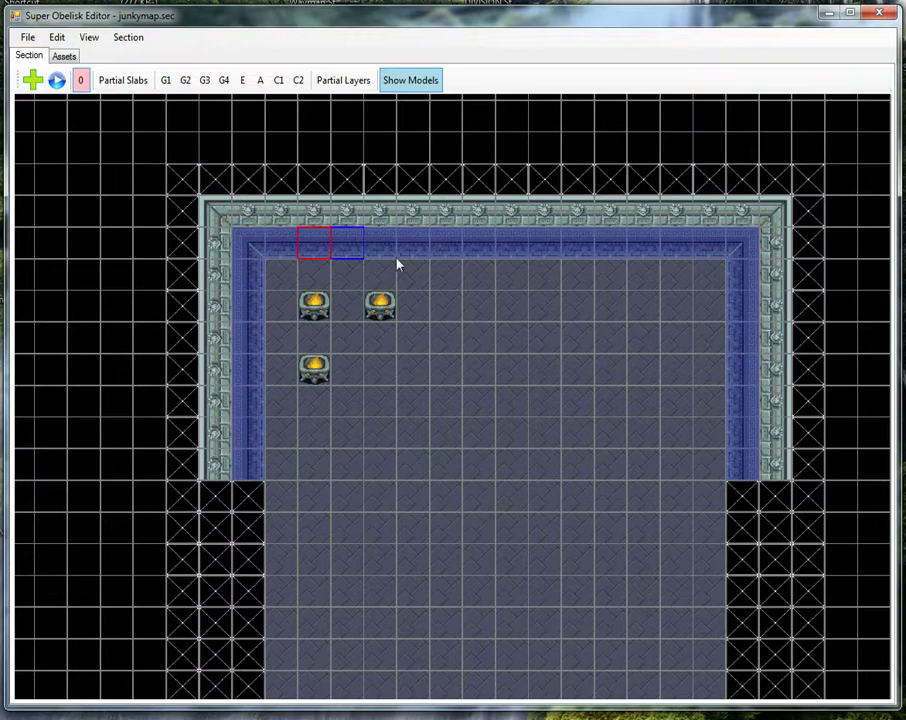
click(446, 274)
click(346, 245)
Switch to the assets and examine the Palace textures border_lower, border_lower_half_2 and border_lower_half.
click(64, 56)
click(41, 110)
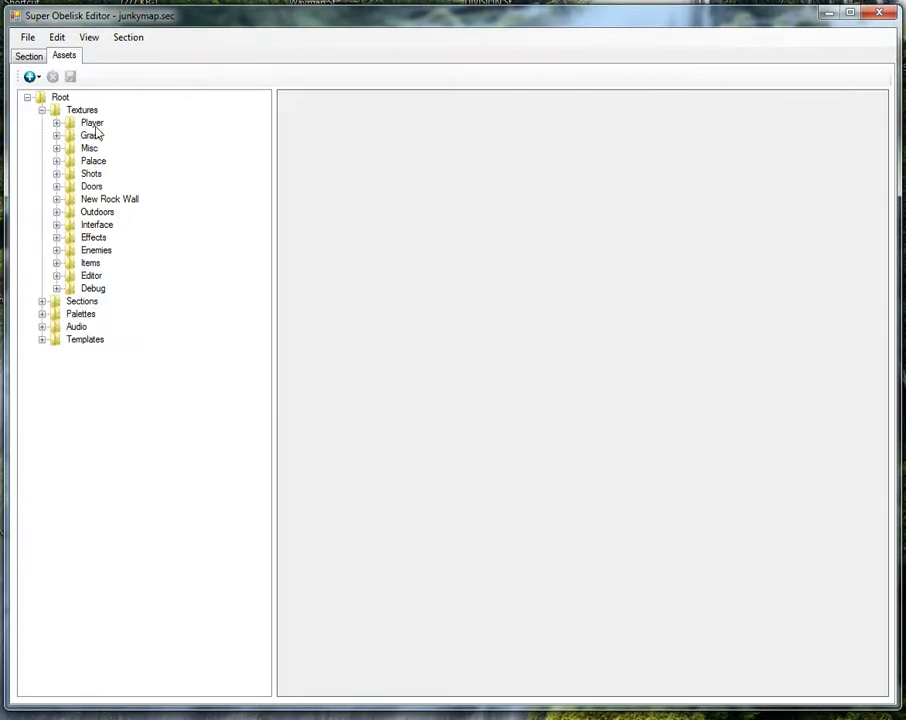
click(57, 161)
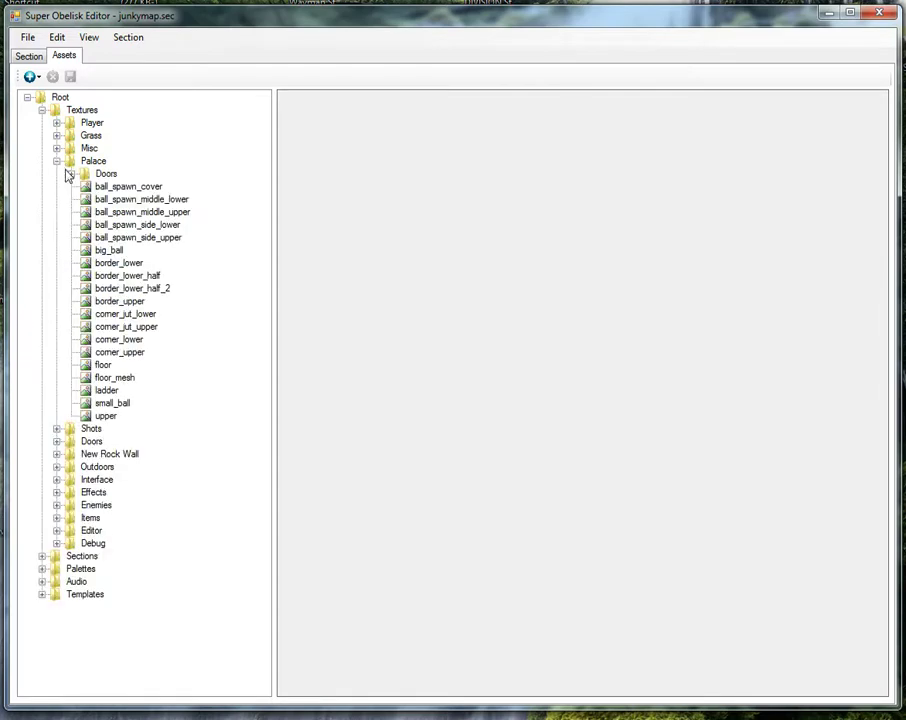
click(120, 263)
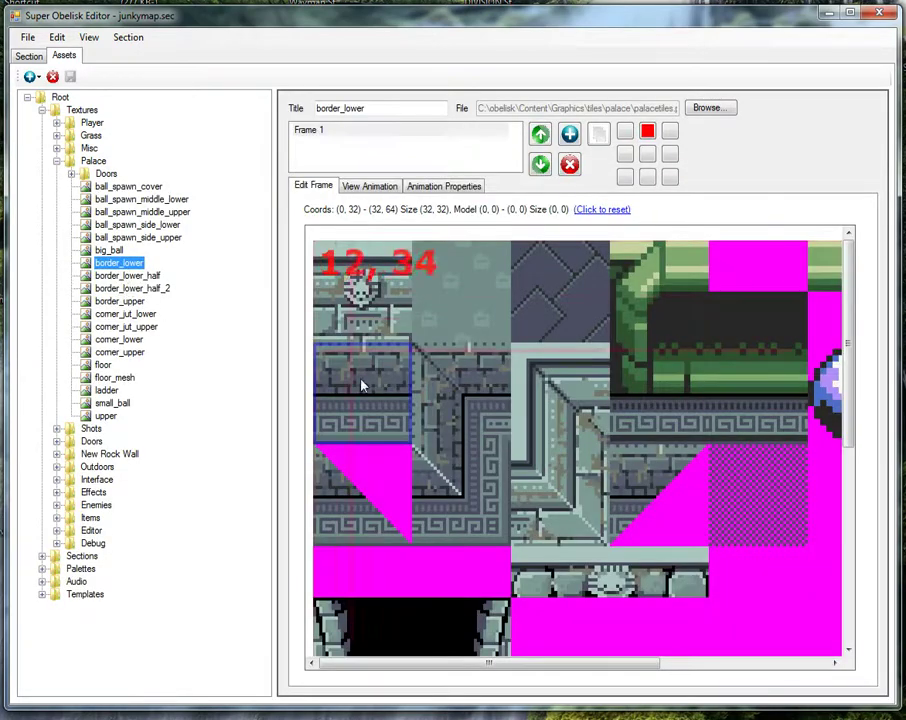
click(131, 289)
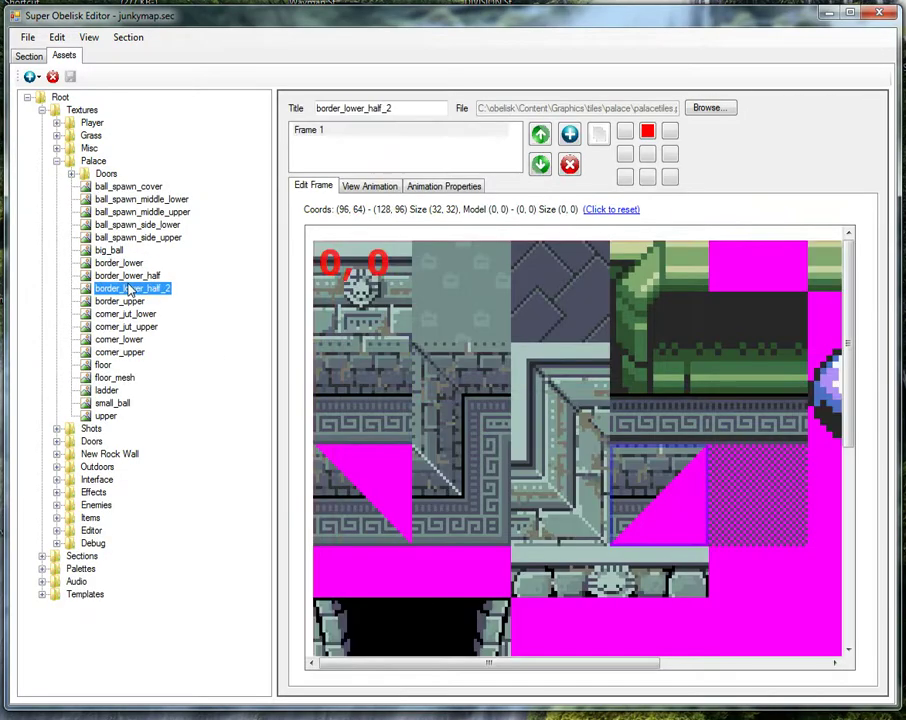
click(129, 276)
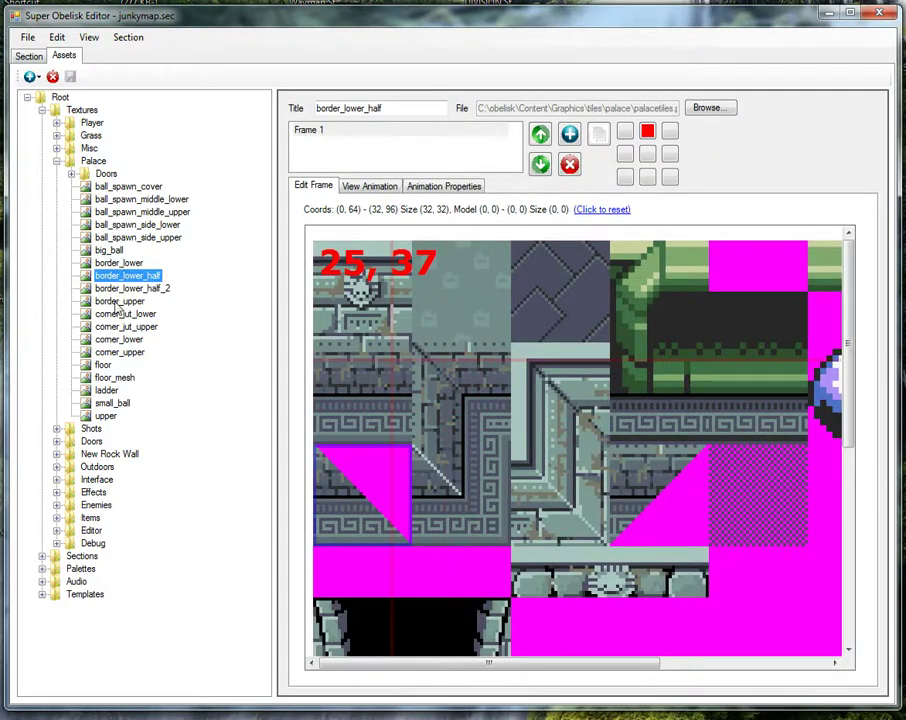
Examine the Palace textures border_upper, corner_jut_lower and corner_jut_upper, ending on corner_jut_lower.
click(118, 302)
click(126, 314)
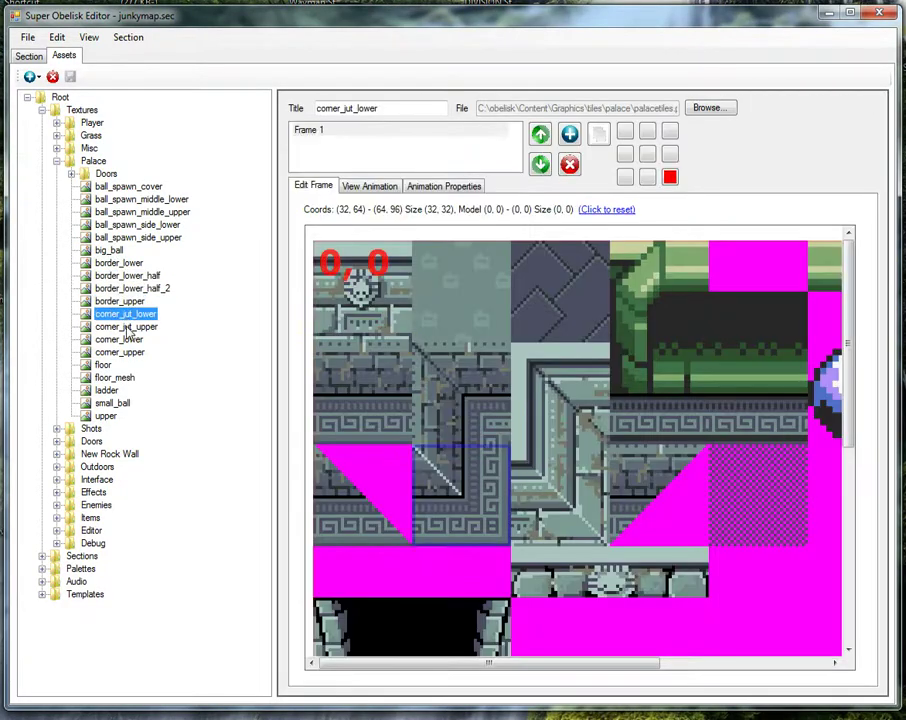
click(133, 327)
click(128, 315)
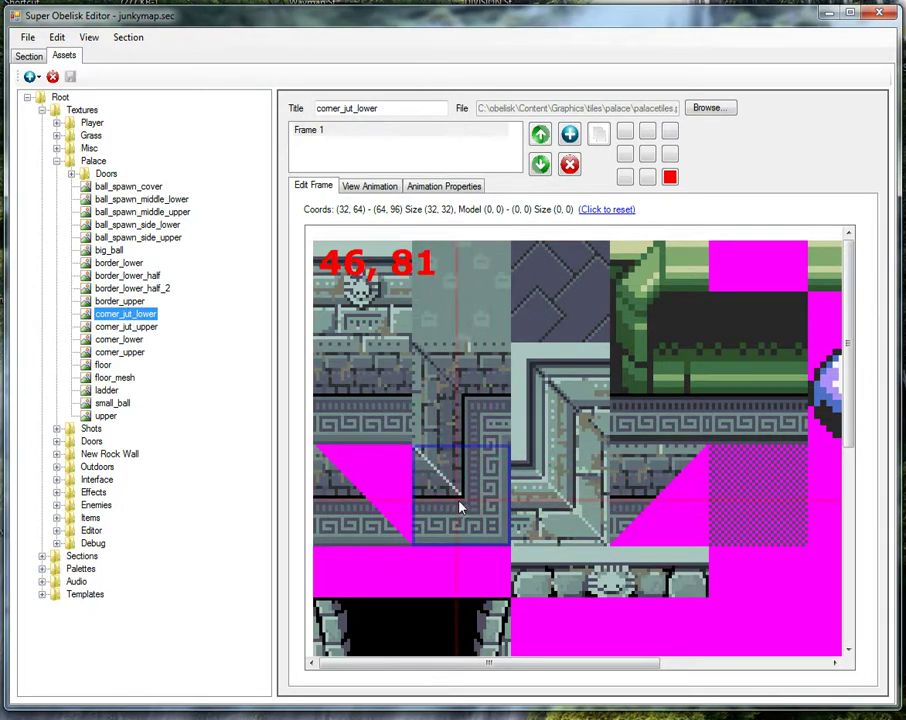
Try the centre orientation marker for the corner_jut_lower texture and restore the lower-right one.
click(648, 155)
click(669, 177)
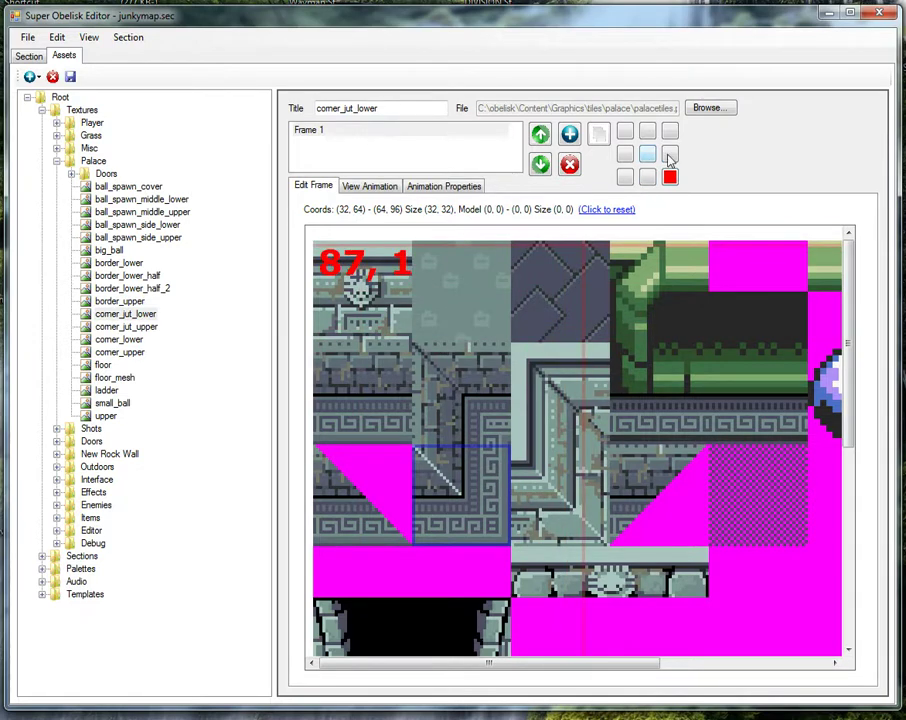
click(647, 156)
click(670, 178)
click(128, 315)
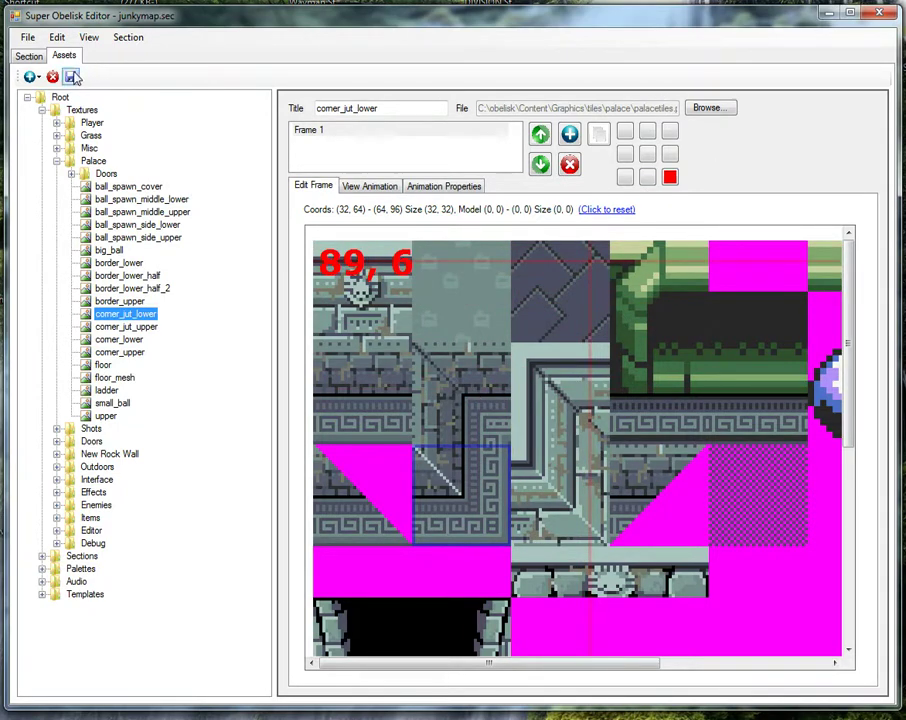
Return to the map section and select the upper-left block of walls and braziers.
click(30, 57)
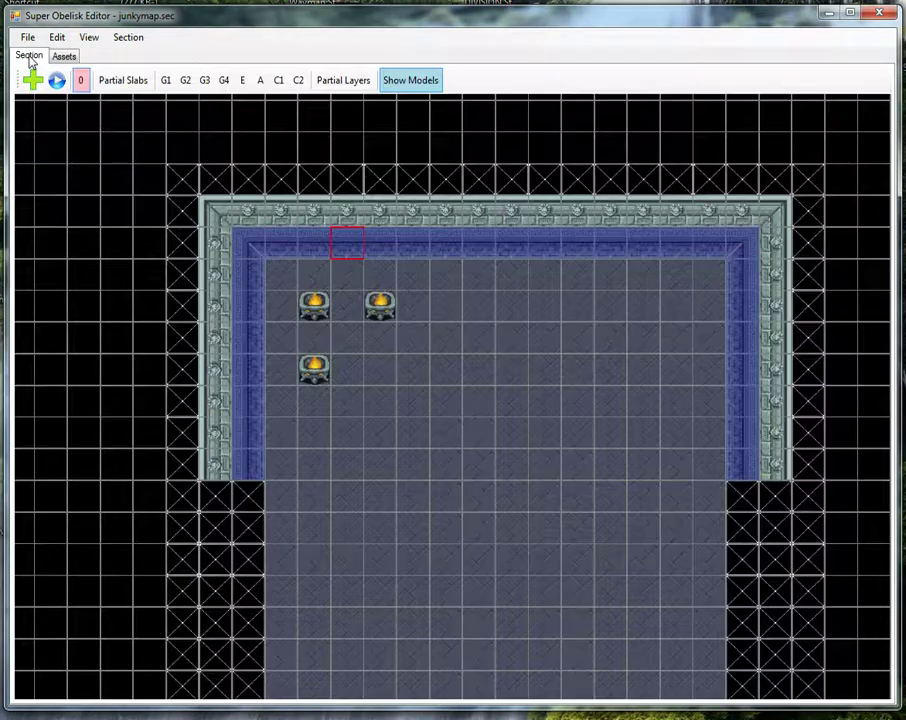
mouse_move(403, 381)
middle_down()
mouse_move(424, 299)
mouse_move(353, 396)
middle_up()
click(181, 232)
drag(181, 229, 406, 489)
click(263, 394)
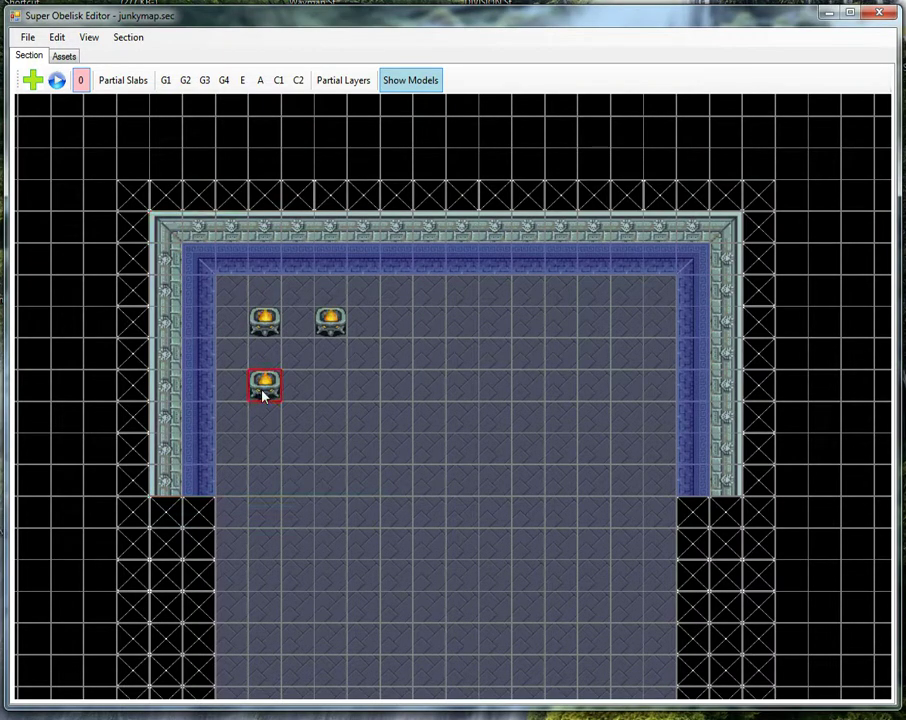
Remove all three fire braziers from the dark stone floor.
click(263, 322)
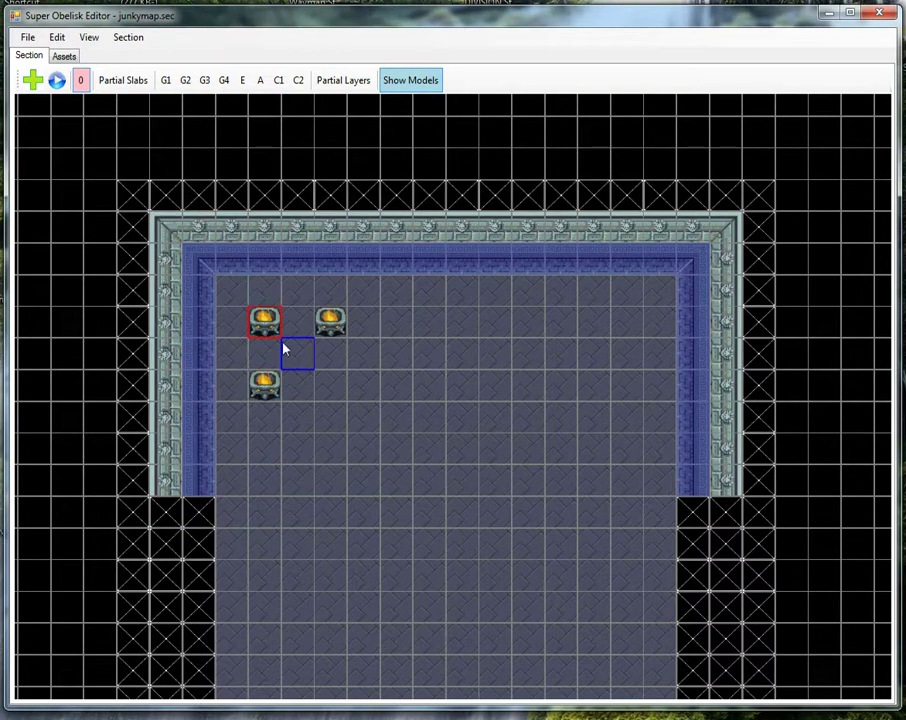
middle_drag(296, 404, 359, 364)
click(237, 214)
click(331, 292)
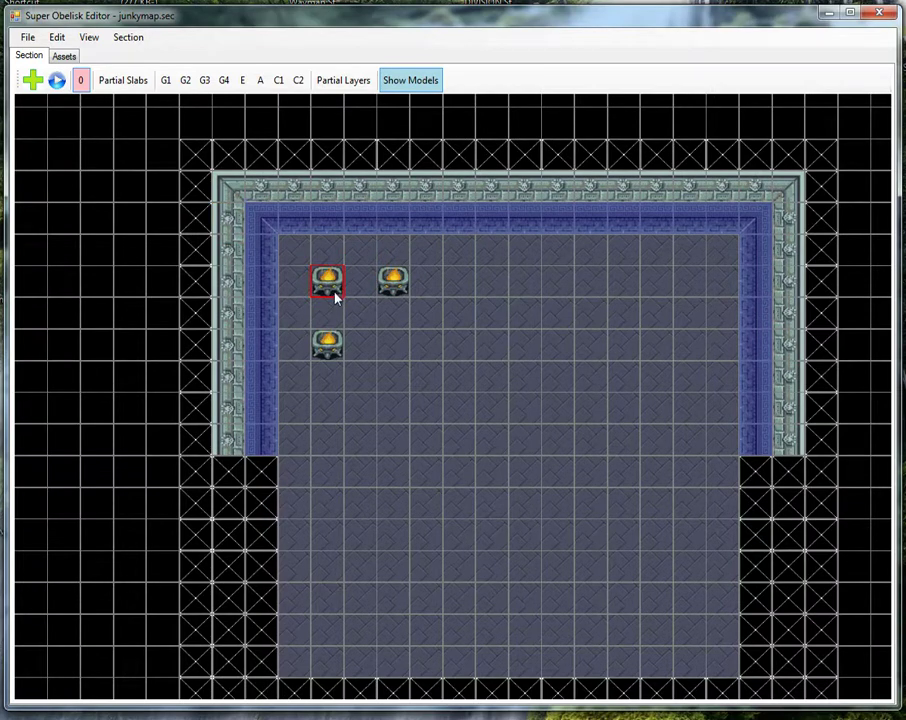
click(295, 284)
right_drag(327, 283, 380, 313)
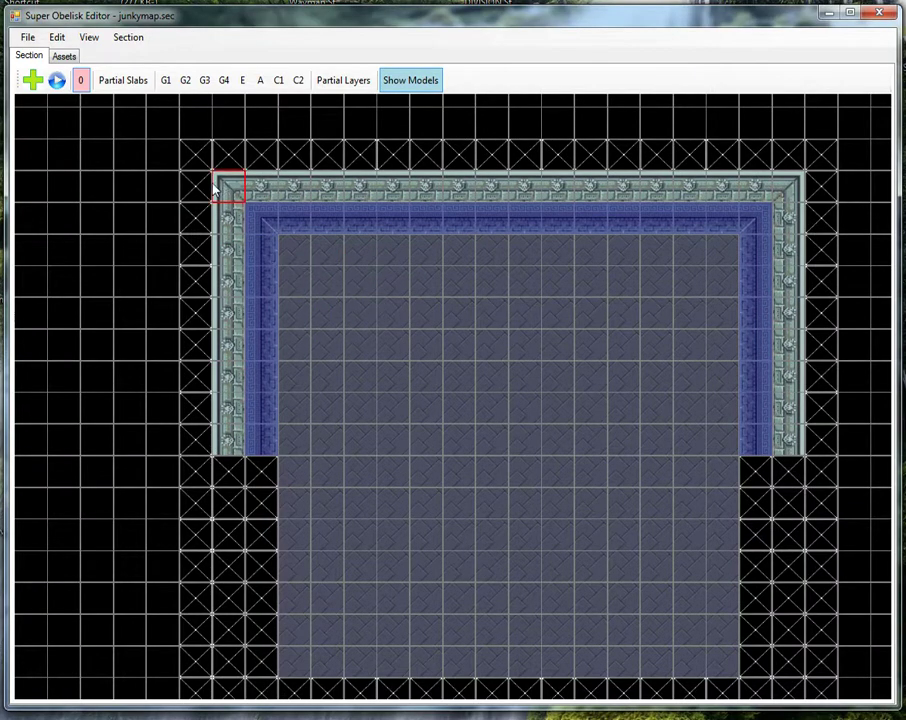
Copy the finished upper-left wall block to the room's lower-left corner and flip it vertically.
drag(213, 188, 491, 453)
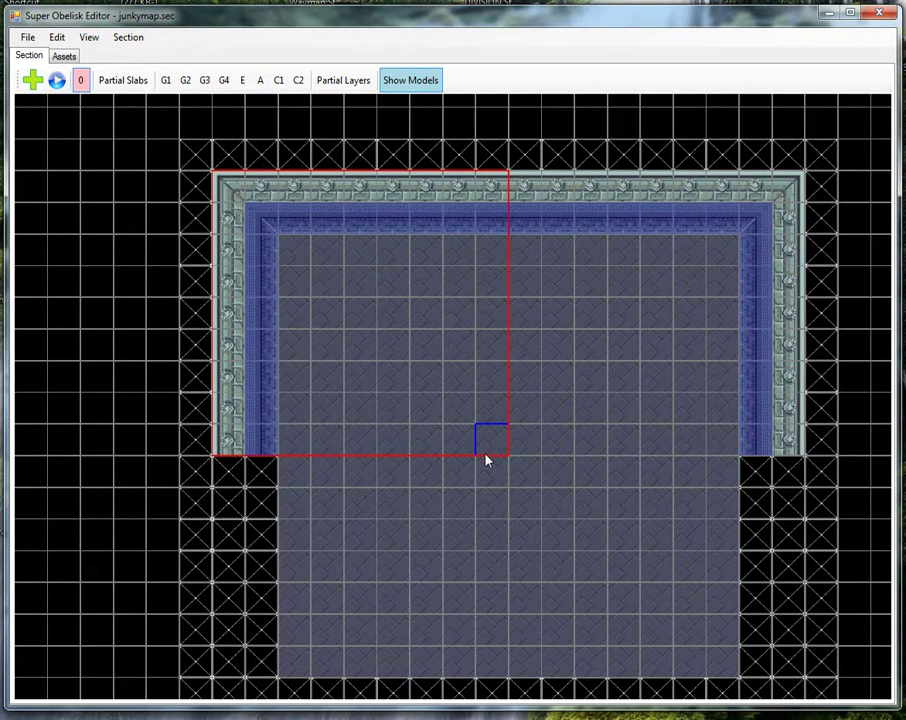
click(261, 216)
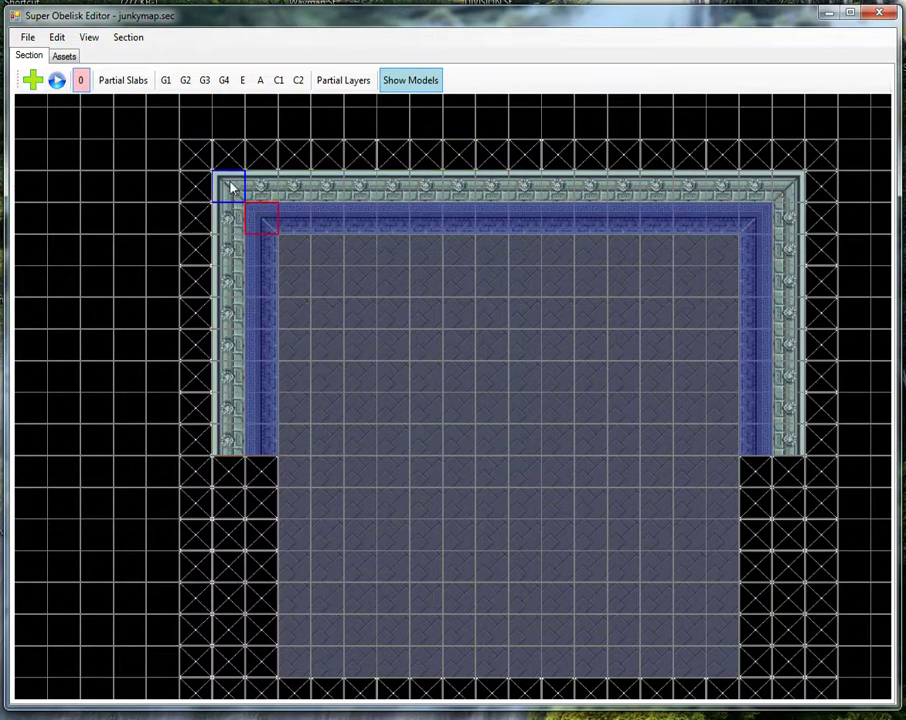
drag(231, 185, 505, 456)
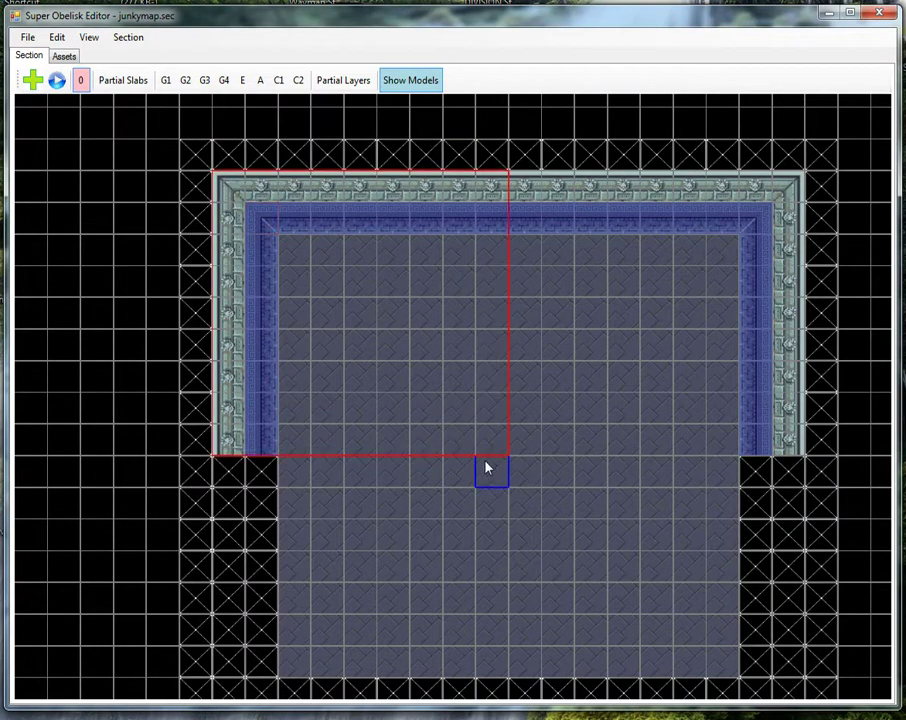
click(233, 478)
scroll(530, 340, down, 5)
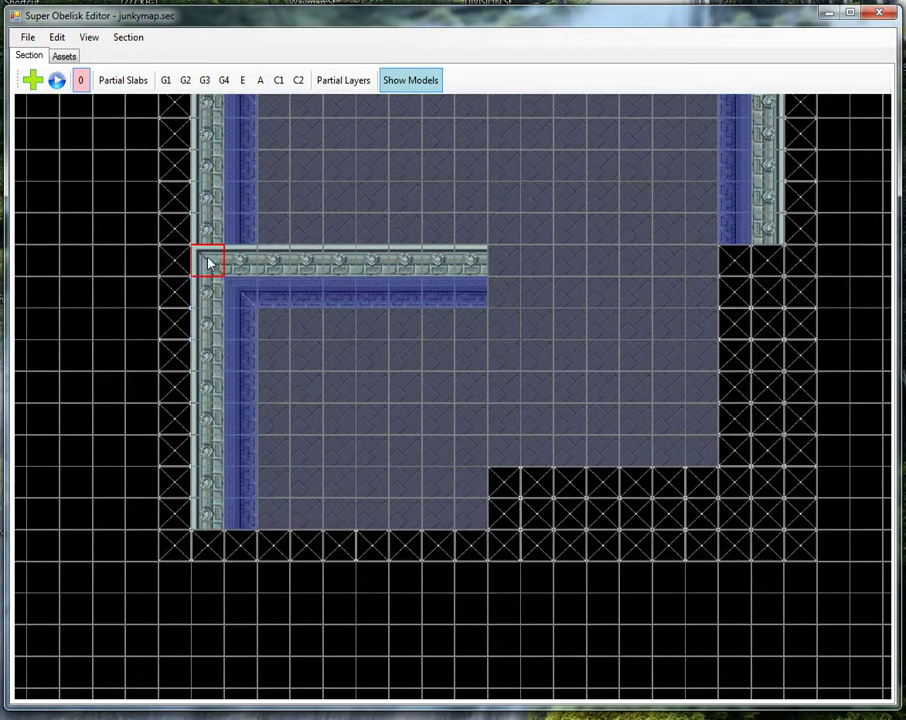
drag(206, 256, 484, 527)
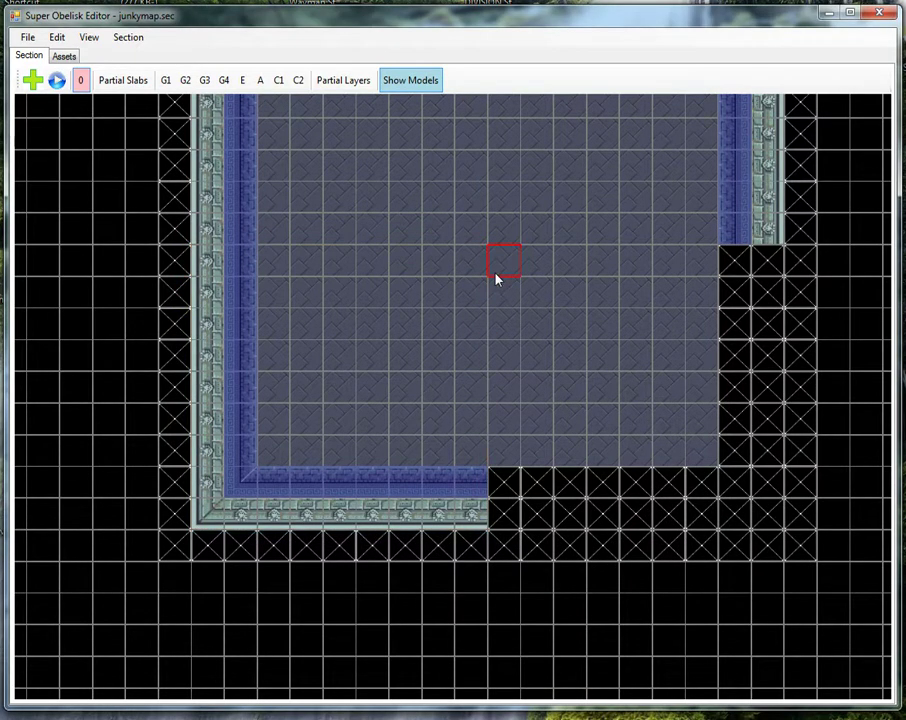
Copy the corner block to the room's lower-right corner and flip it horizontally and vertically to close the walls.
click(497, 268)
drag(553, 344, 766, 526)
key(h)
key(v)
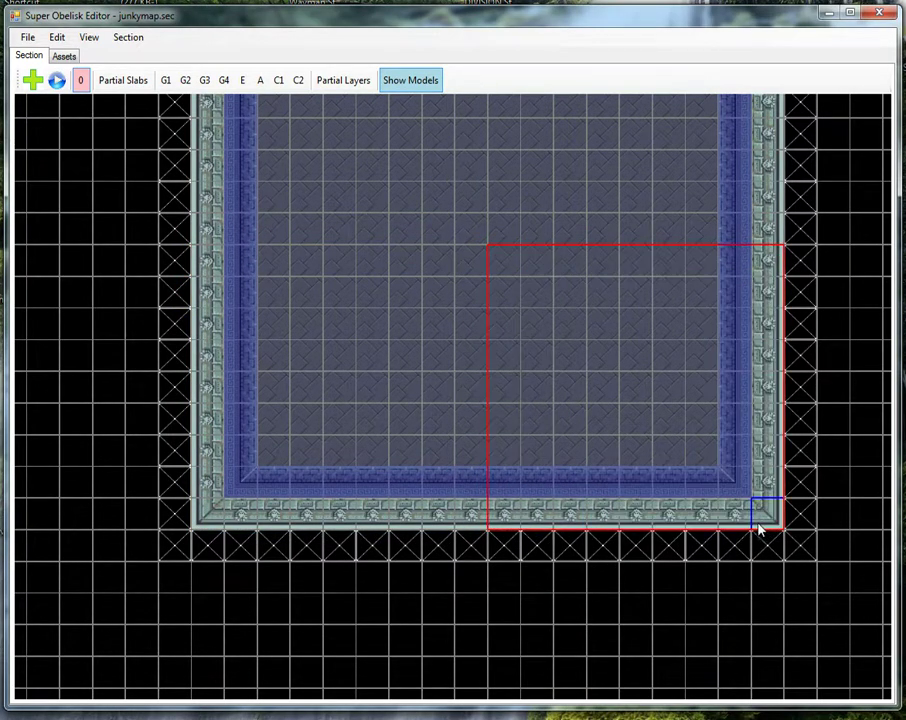
middle_drag(588, 426, 529, 555)
key(Escape)
On layer C1, fill the row of empty cells above the upper wall with the plain Palace ceiling tile.
scroll(349, 301, down, 1)
middle_drag(449, 402, 438, 457)
click(208, 205)
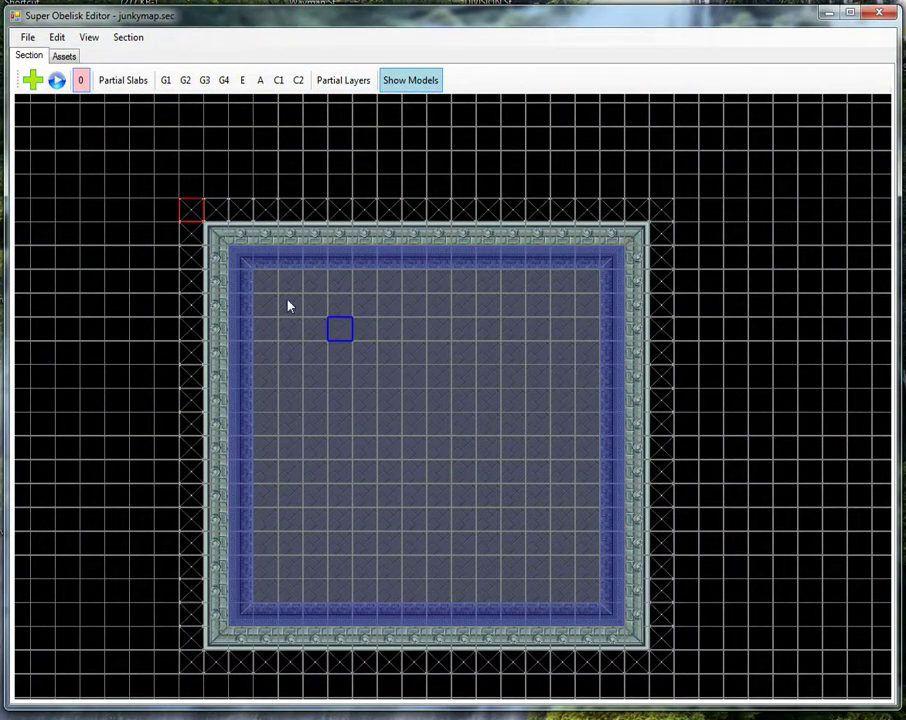
drag(188, 207, 665, 216)
click(155, 139)
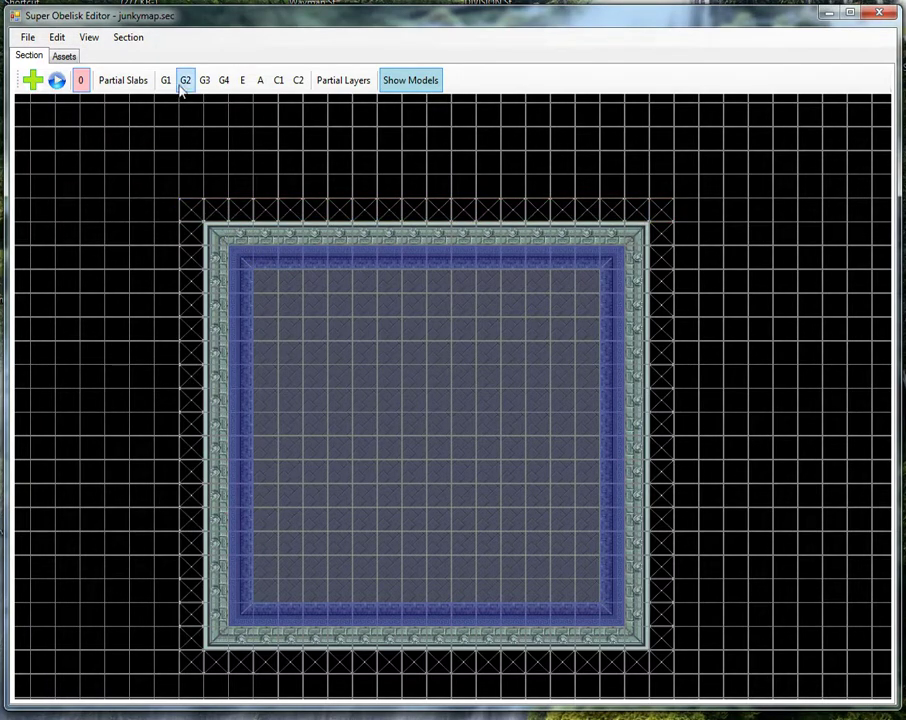
click(203, 86)
click(280, 84)
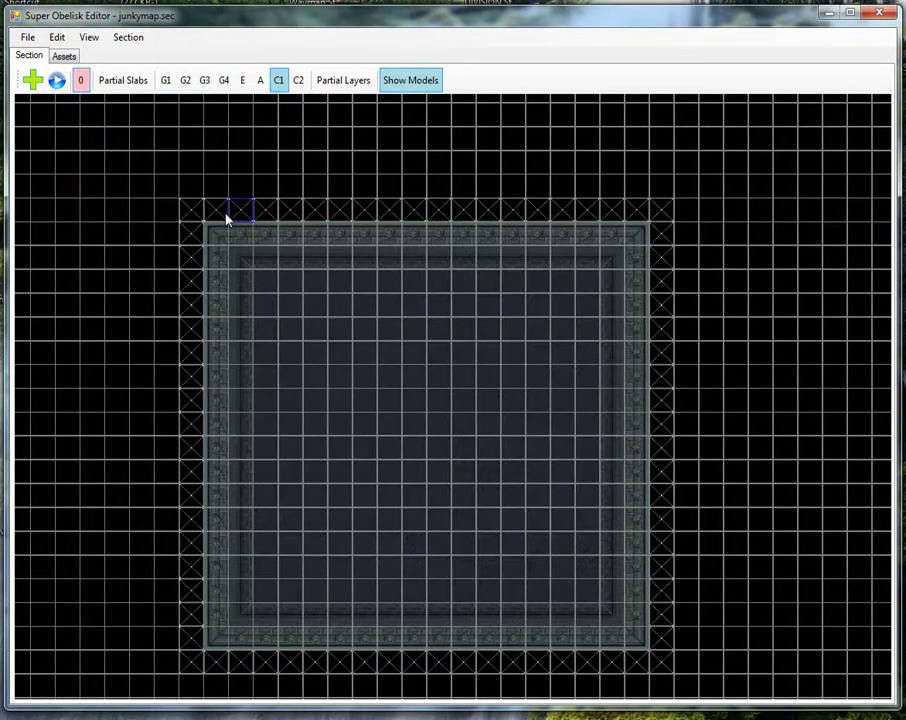
drag(191, 216, 663, 216)
right_click(663, 216)
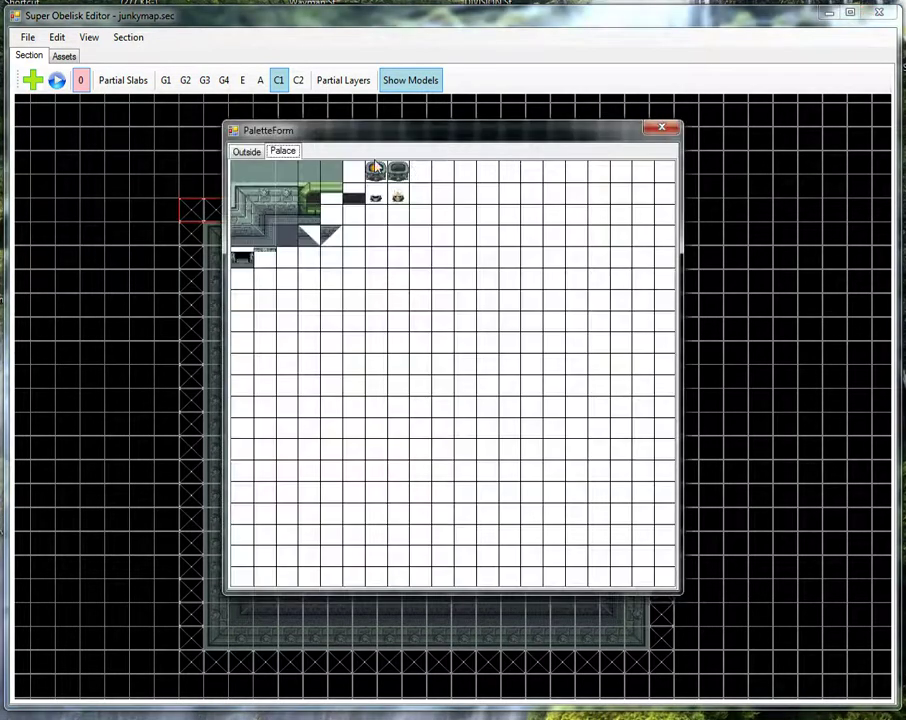
click(316, 180)
Fill the remaining empty cells along the left, lower and right outer edges with the same plain ceiling tile.
drag(190, 210, 657, 661)
right_click(195, 625)
click(297, 170)
right_click(562, 398)
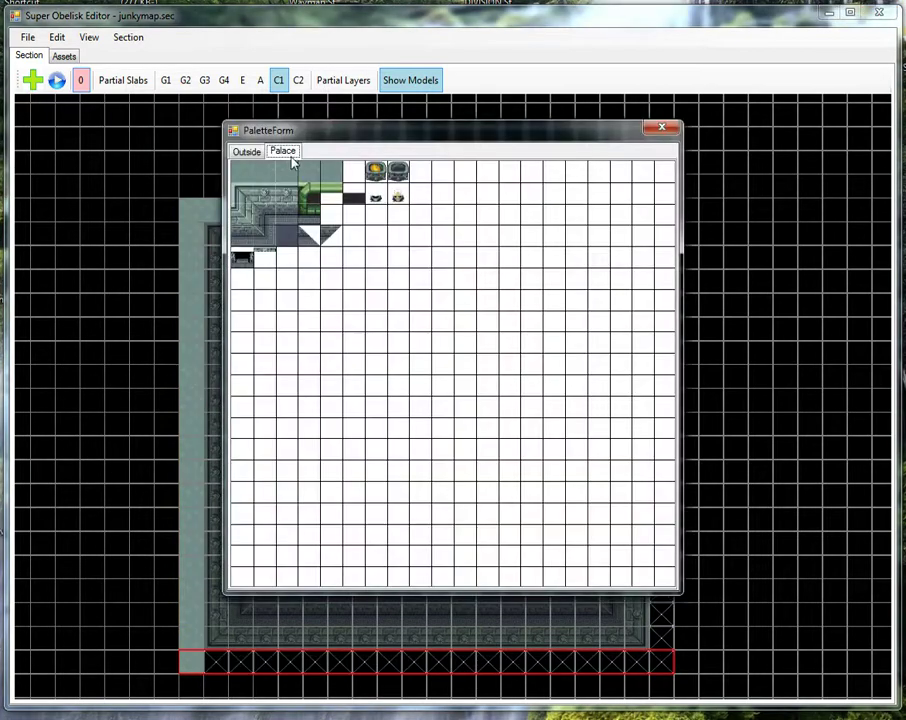
click(300, 175)
drag(660, 210, 663, 659)
right_click(485, 336)
click(329, 184)
scroll(487, 530, down, 1)
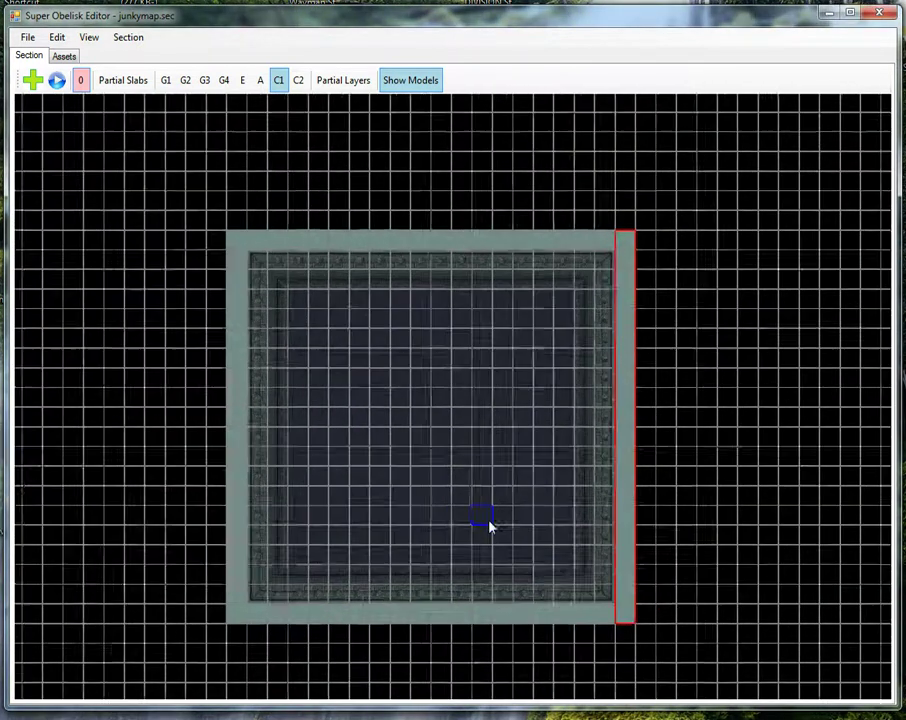
Switch off the isolated C1 layer to show all layers of the room normally.
scroll(489, 525, up, 2)
click(583, 384)
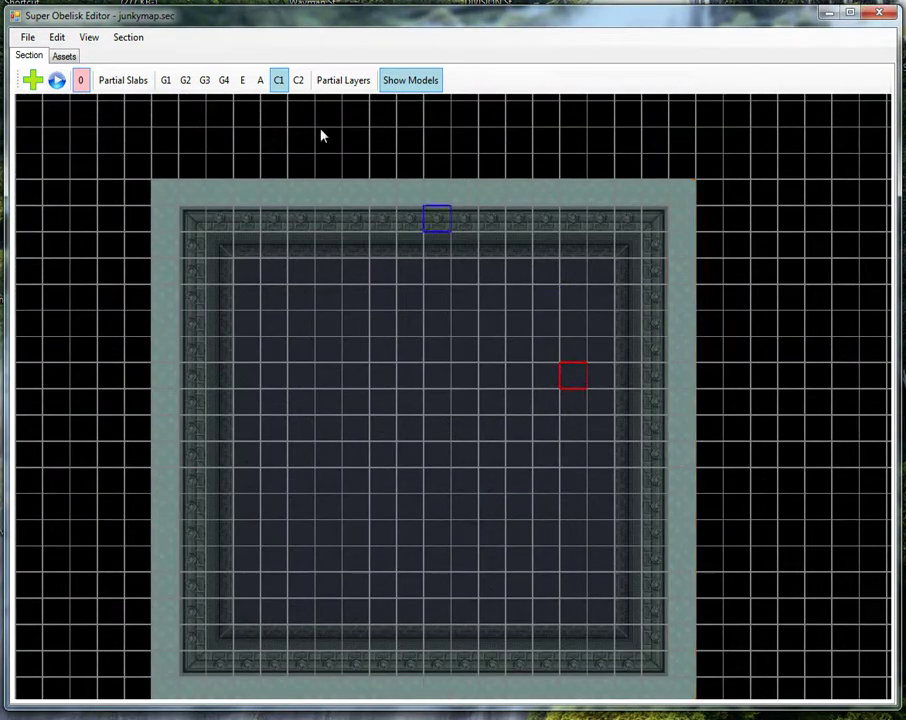
click(280, 84)
click(491, 319)
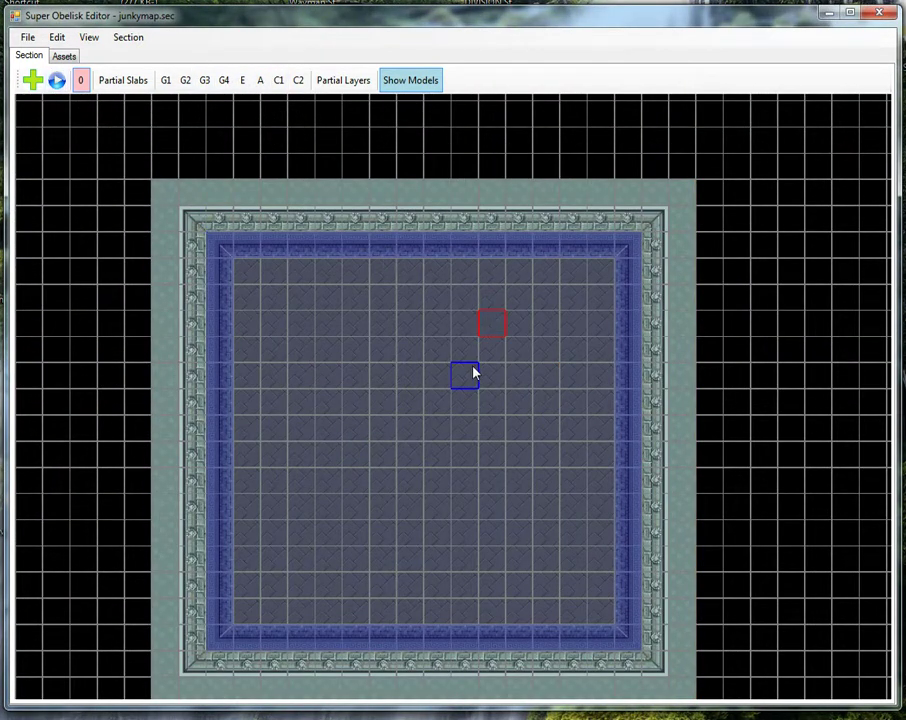
Test-run the map section in the game, inspect the empty room, and close the game.
scroll(473, 374, down, 2)
click(56, 80)
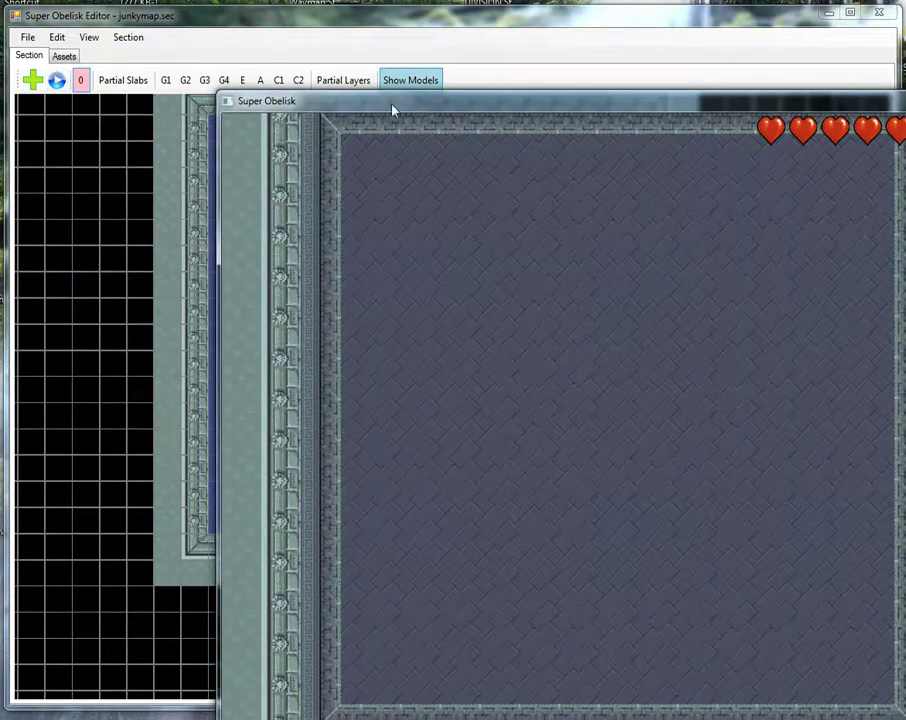
drag(394, 105, 205, 44)
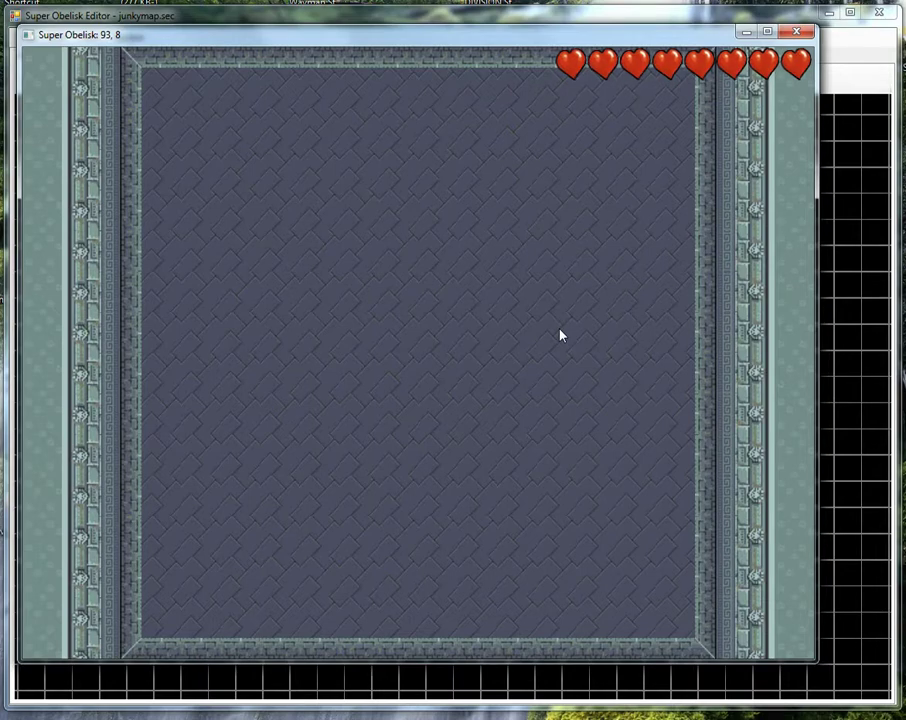
click(797, 32)
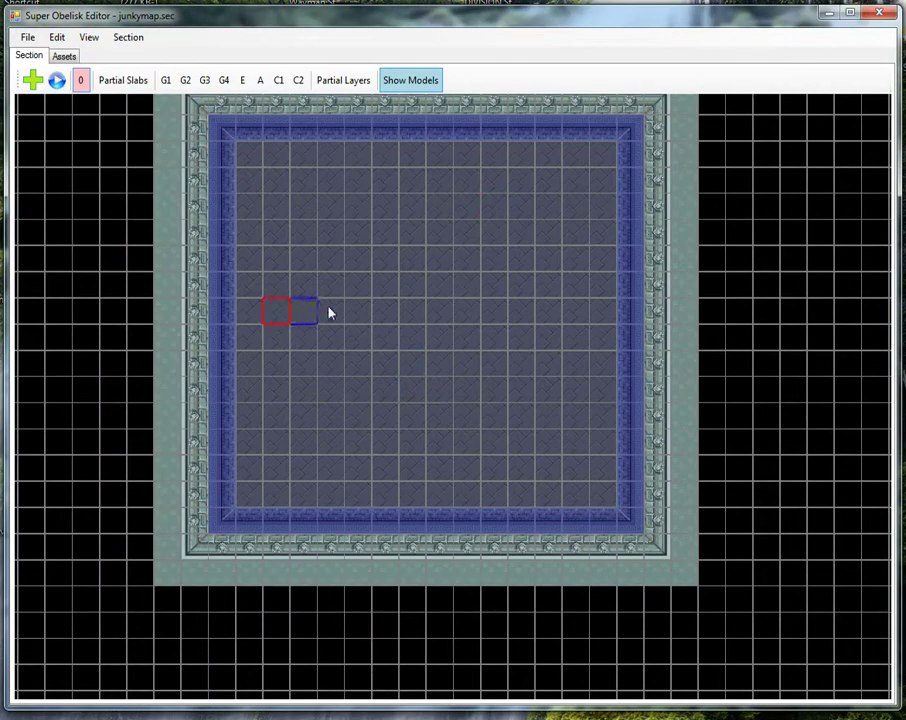
Try adding an entity to the floor, moving and resizing it, and delete it.
click(31, 81)
drag(446, 352, 388, 300)
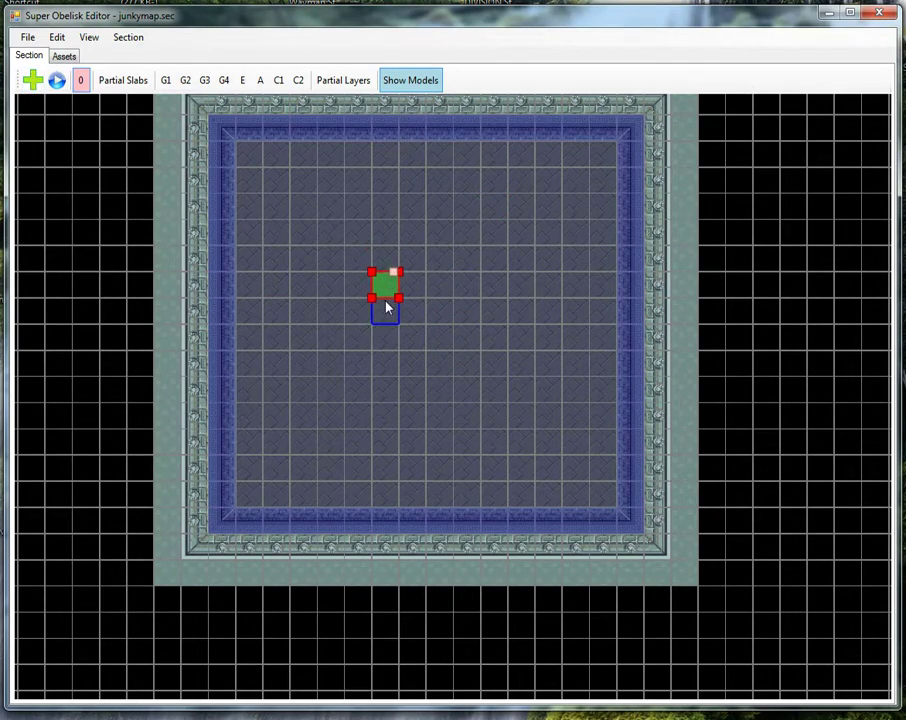
middle_drag(378, 300, 394, 338)
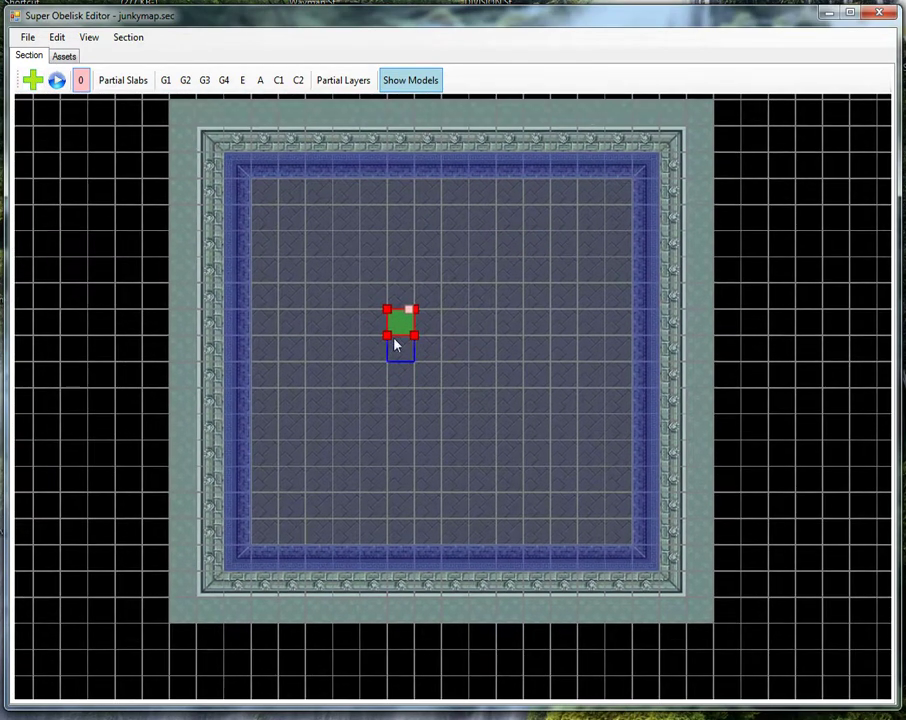
drag(409, 329, 439, 360)
click(412, 305)
drag(431, 284, 427, 320)
key(Delete)
Add an entity to the floor, set its behavior to PlayerSpawn, and move it one tile to the left.
click(33, 82)
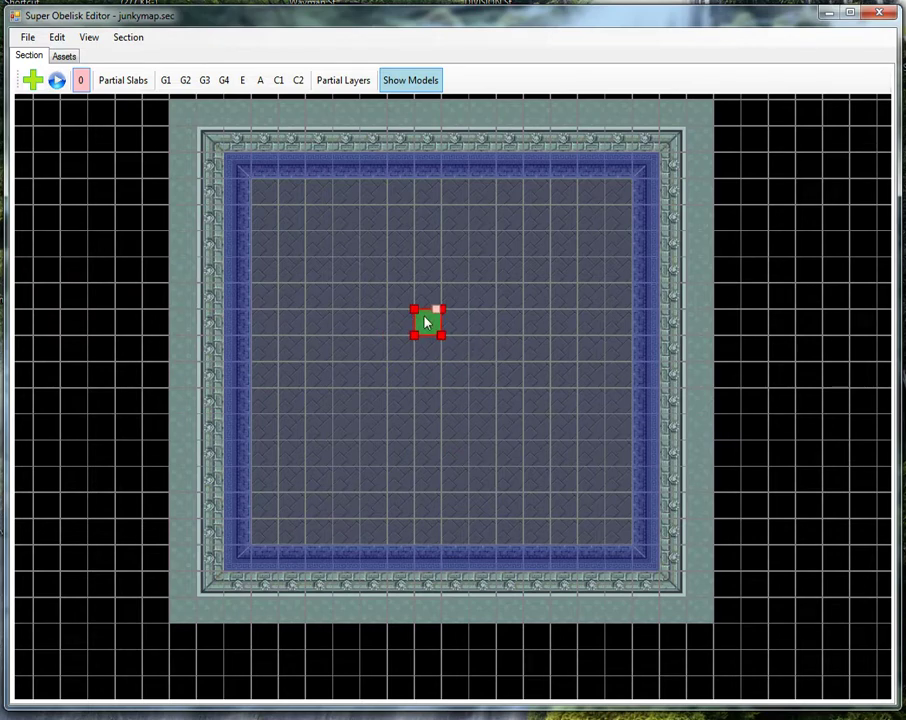
scroll(423, 331, up, 1)
double_click(420, 314)
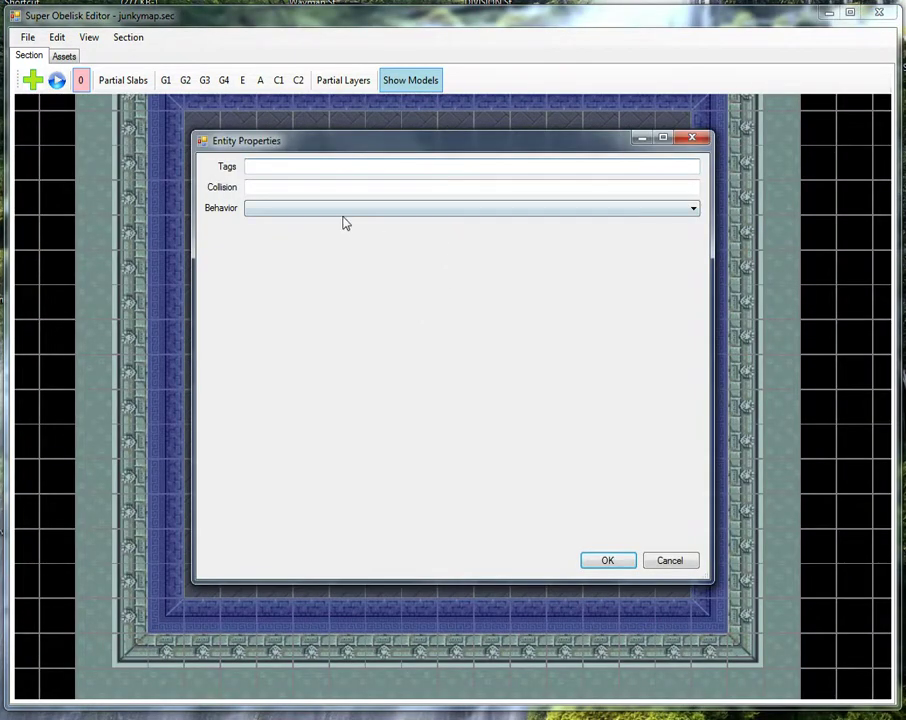
drag(303, 136, 303, 114)
click(312, 186)
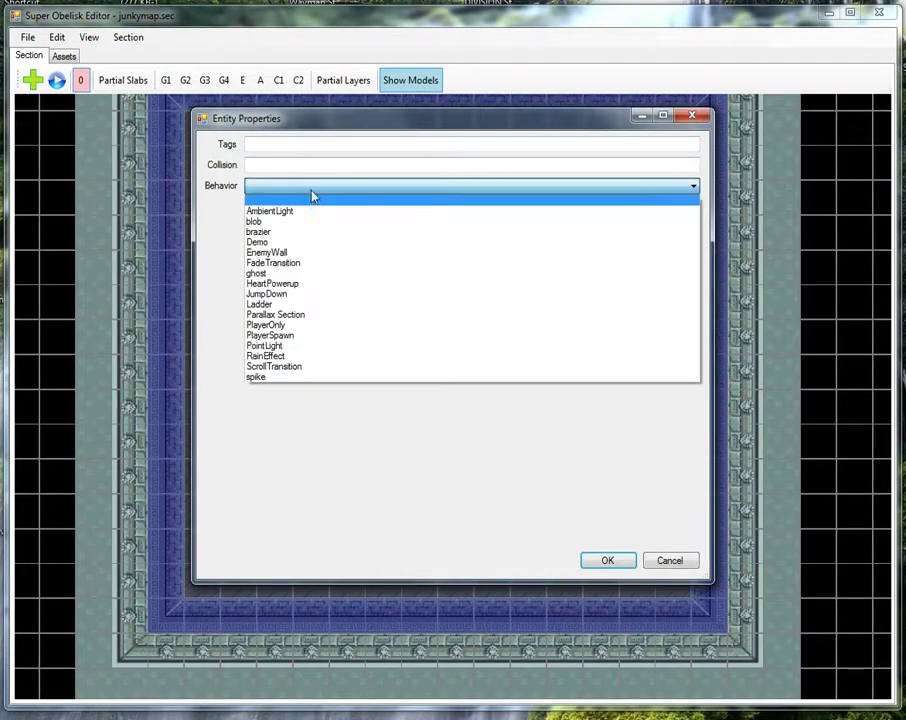
click(284, 338)
click(592, 558)
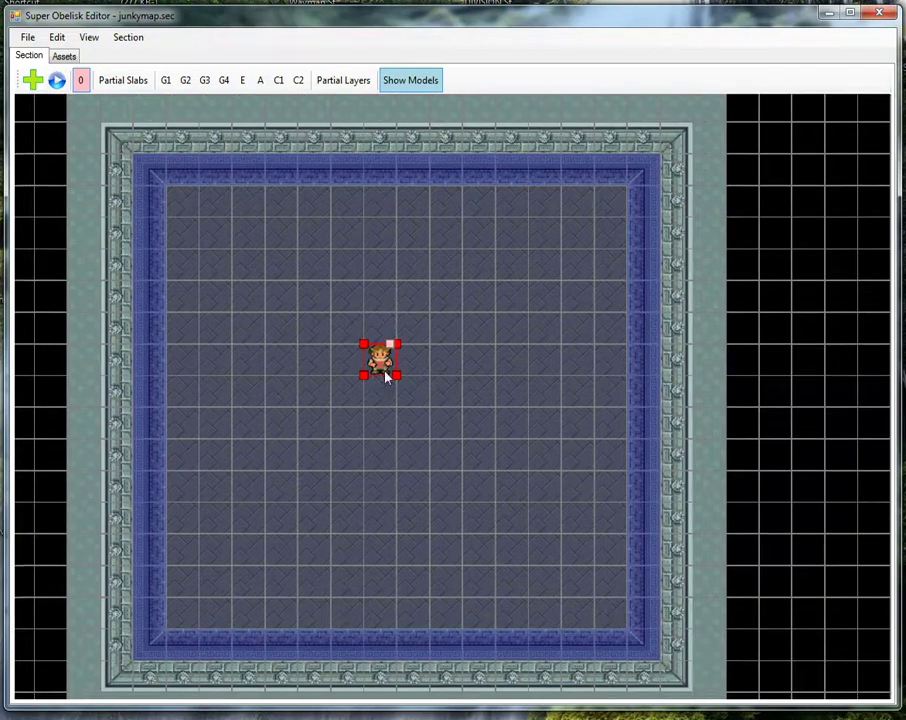
drag(386, 375, 362, 374)
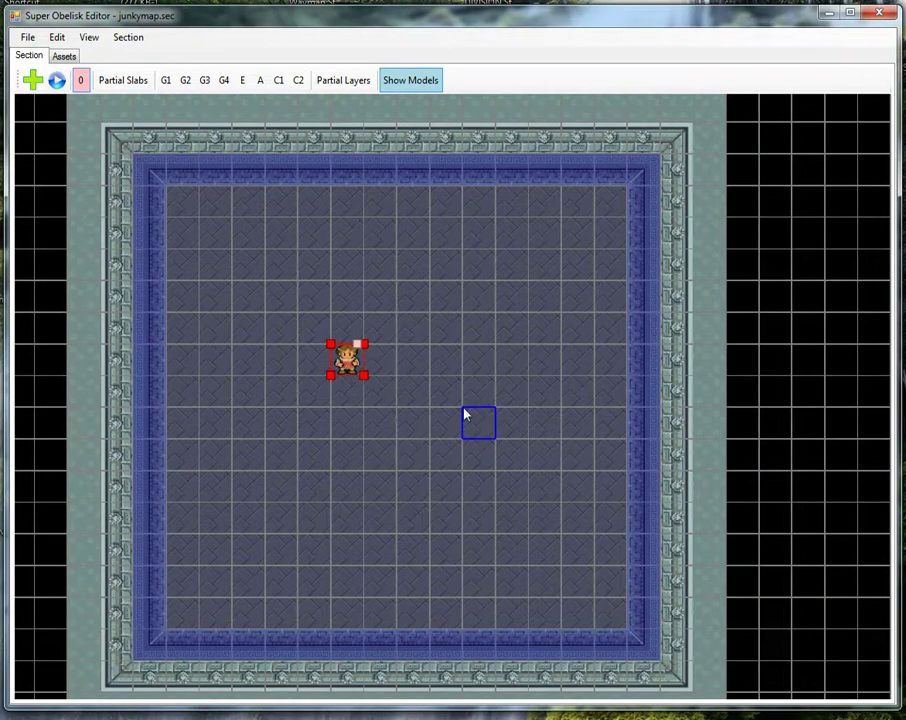
Test-run the section, walk the player around the room while attacking, and close the game.
click(57, 80)
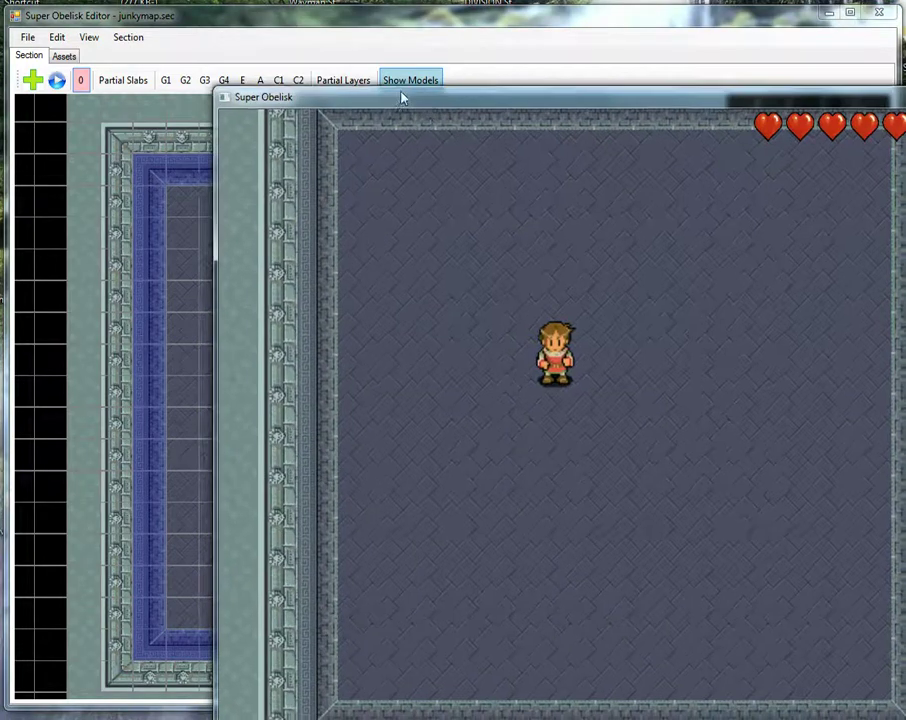
drag(404, 97, 245, 55)
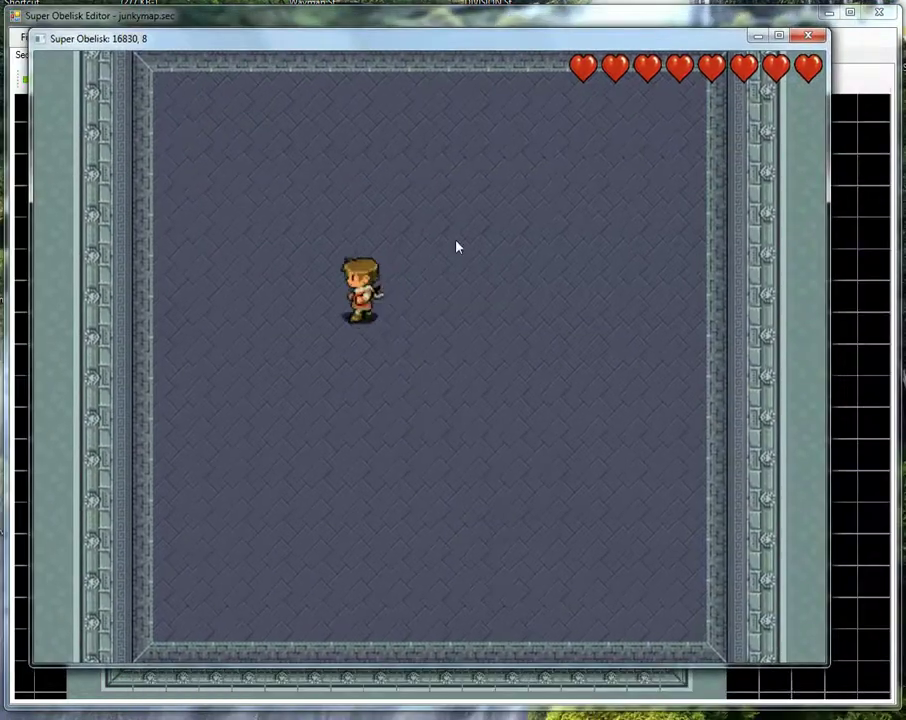
key(Left)
key(Up)
key(space)
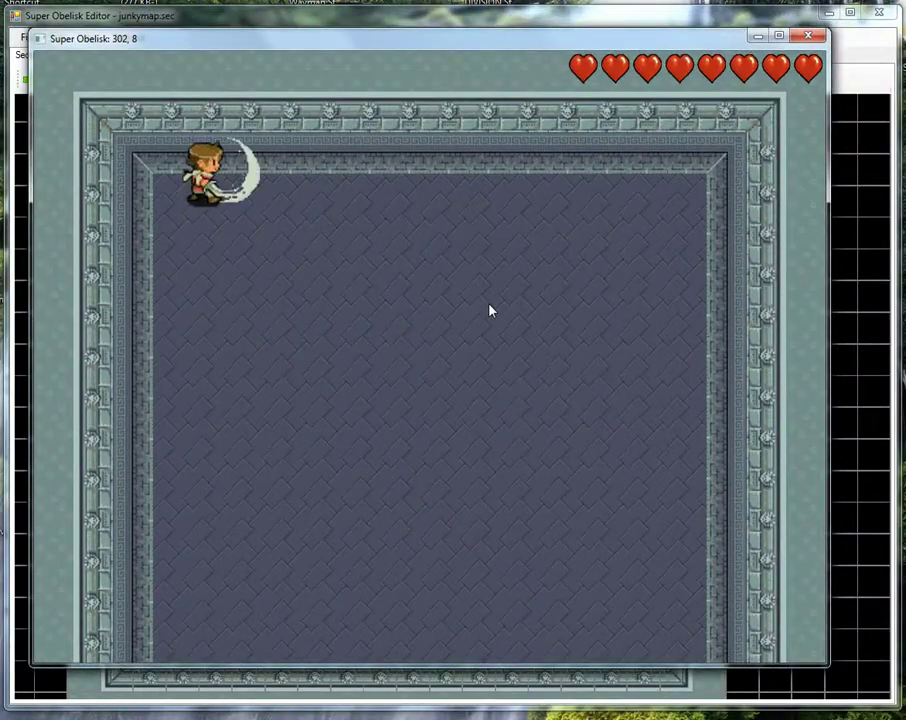
key(Down)
key(Down)
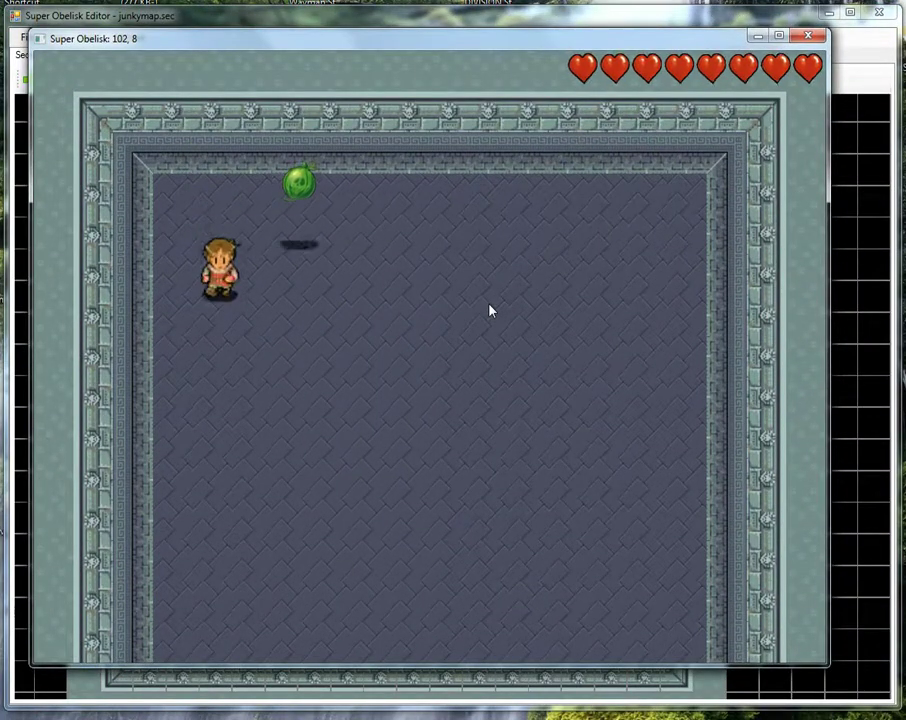
key(Down)
key(space)
key(Down)
key(Right)
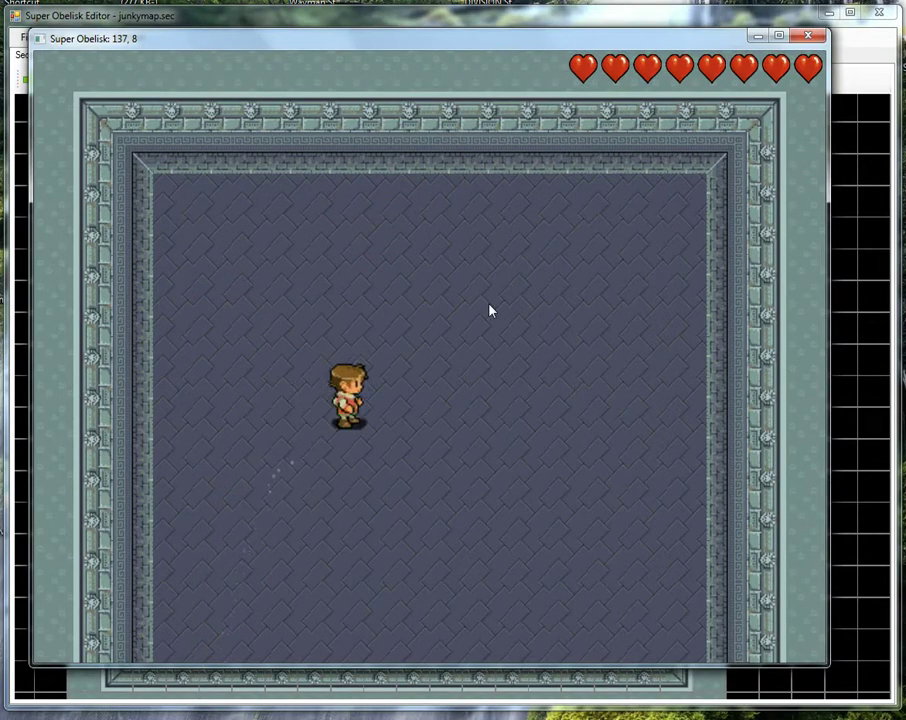
key(space)
click(806, 38)
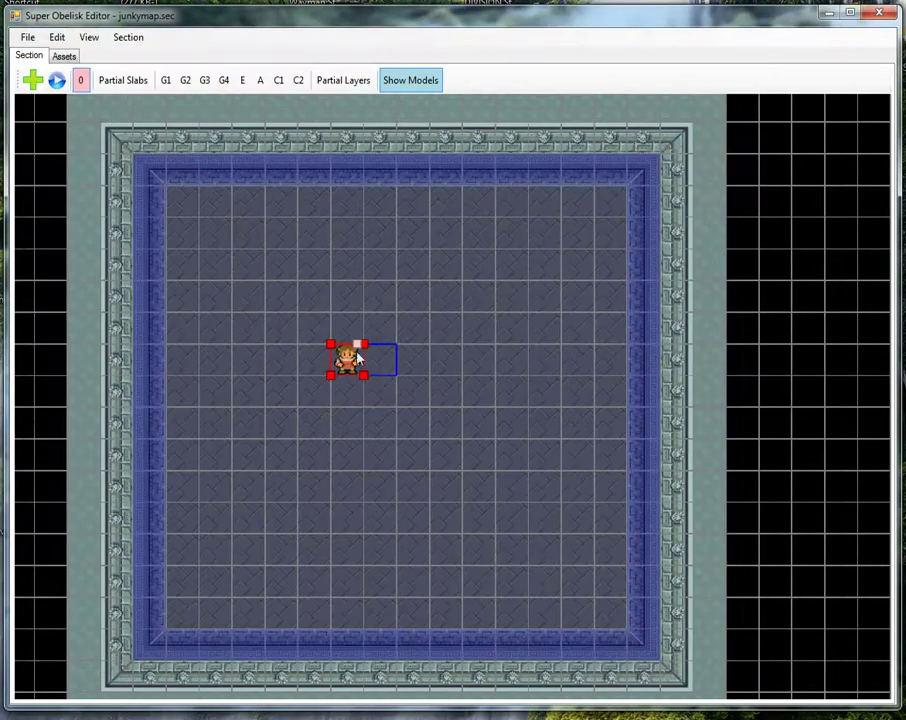
Move the player spawn down and to the right, to the lower middle of the floor.
middle_drag(450, 430, 504, 421)
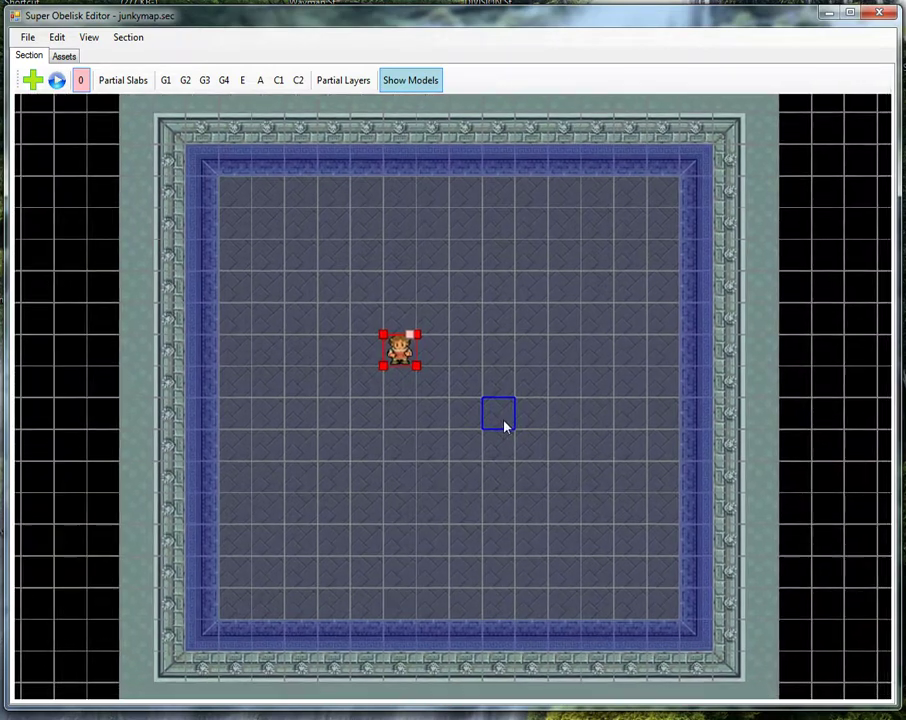
drag(400, 338, 459, 458)
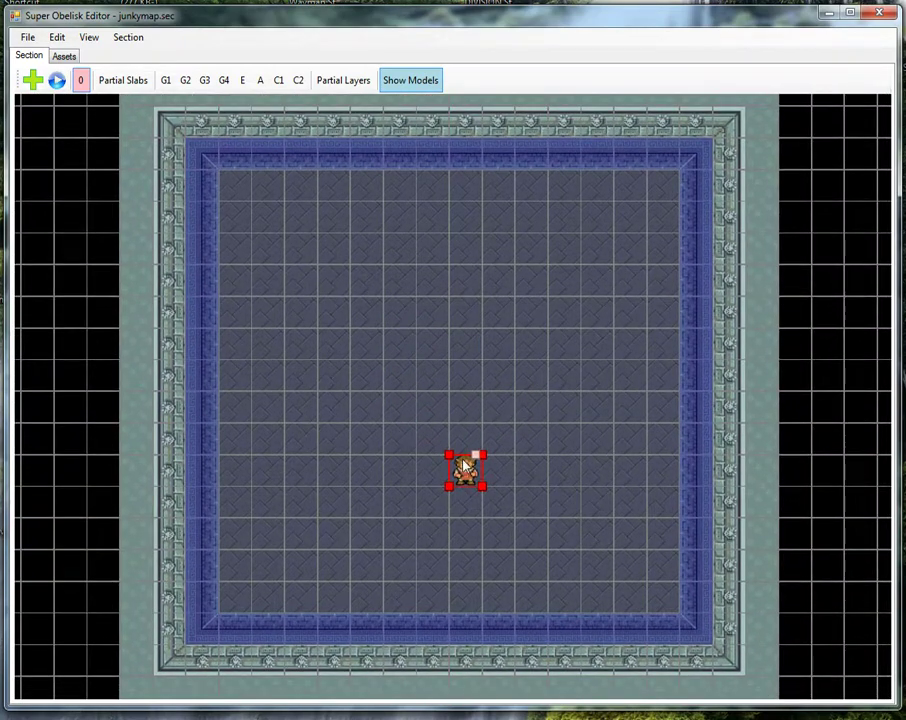
click(452, 382)
click(470, 474)
Add an entity on the upper-left part of the floor and set its behavior to blob.
click(32, 80)
drag(467, 343, 369, 307)
double_click(369, 307)
click(373, 205)
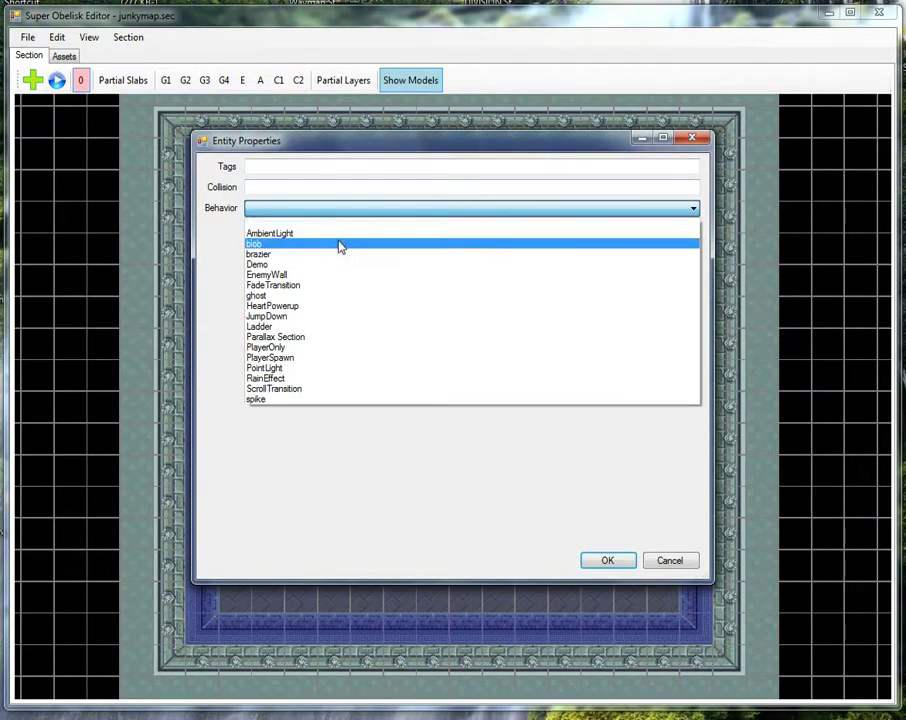
click(340, 244)
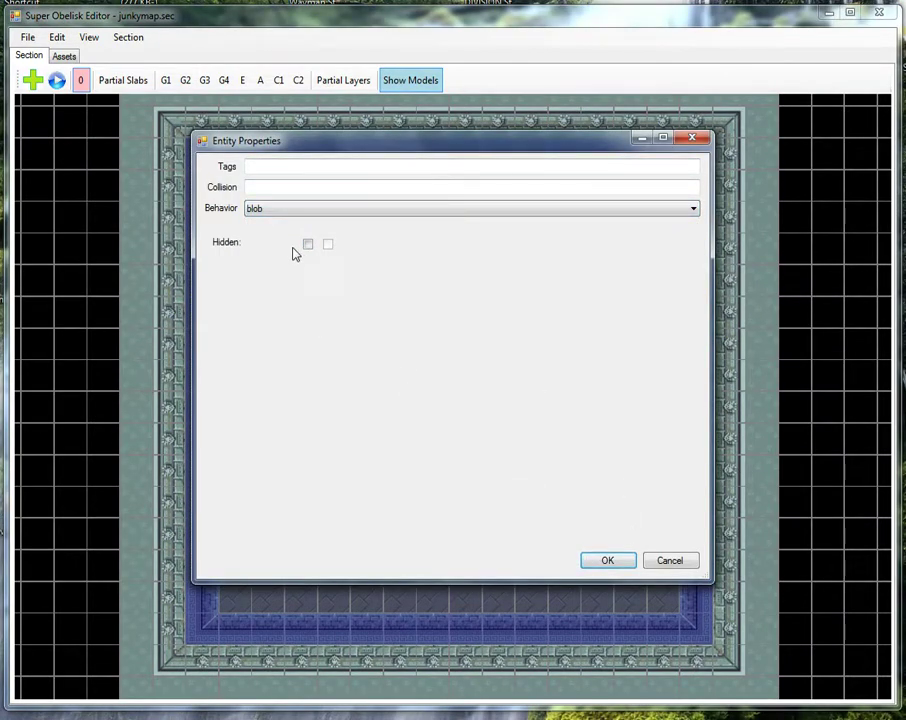
click(309, 211)
click(248, 246)
click(604, 559)
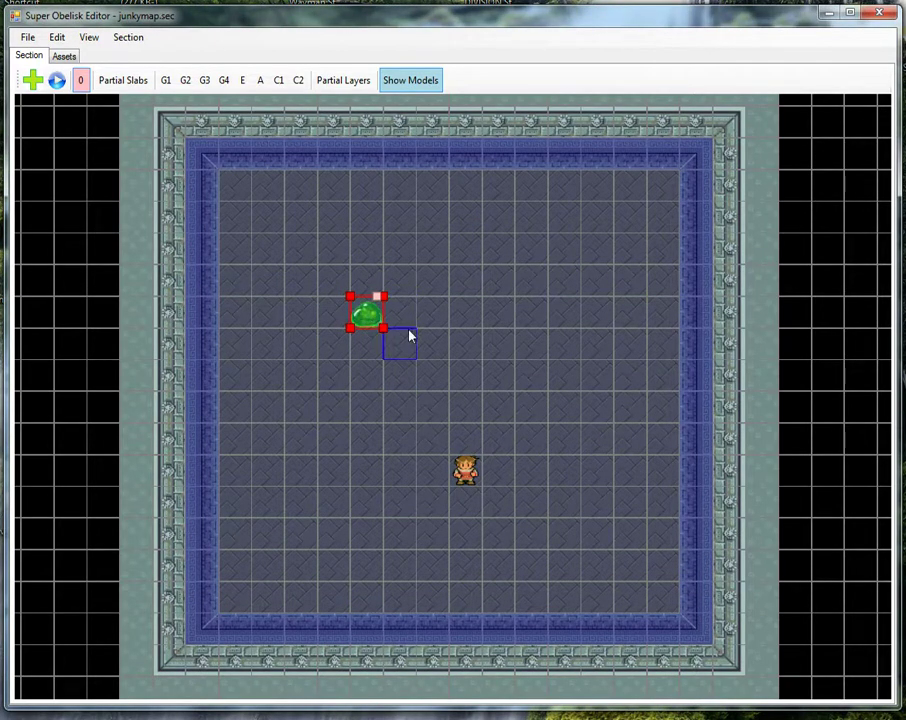
Duplicate the blob six times to extend a row of blobs to the right.
key(ctrl+d)
key(ctrl+d)
key(ctrl+d)
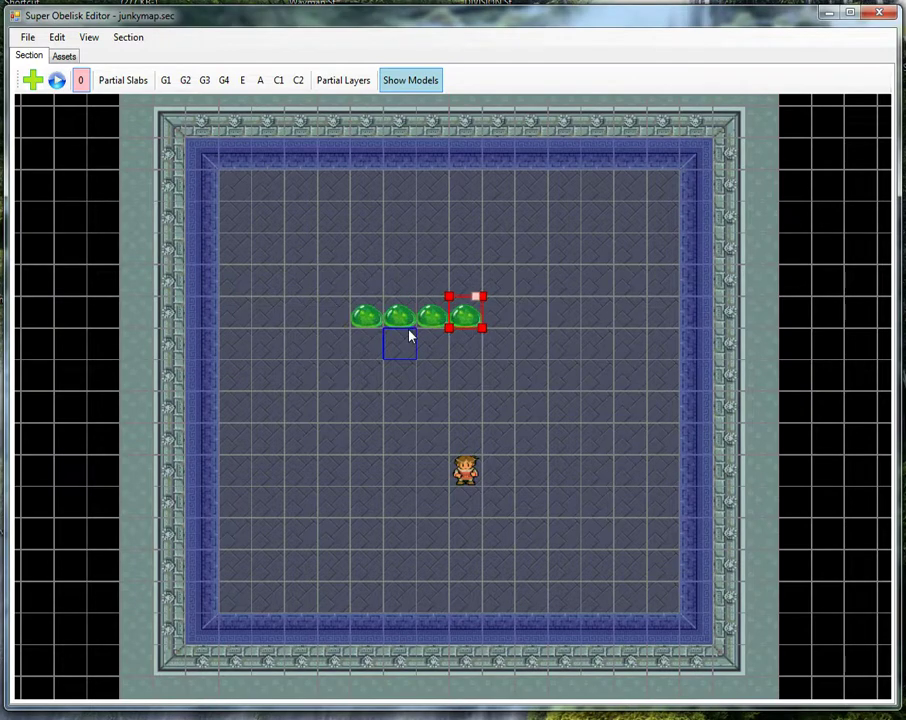
key(ctrl+d)
key(ctrl+d)
key(ctrl+d)
Move the last blob below the first one and duplicate it five times to form a second row of six.
drag(548, 334, 372, 362)
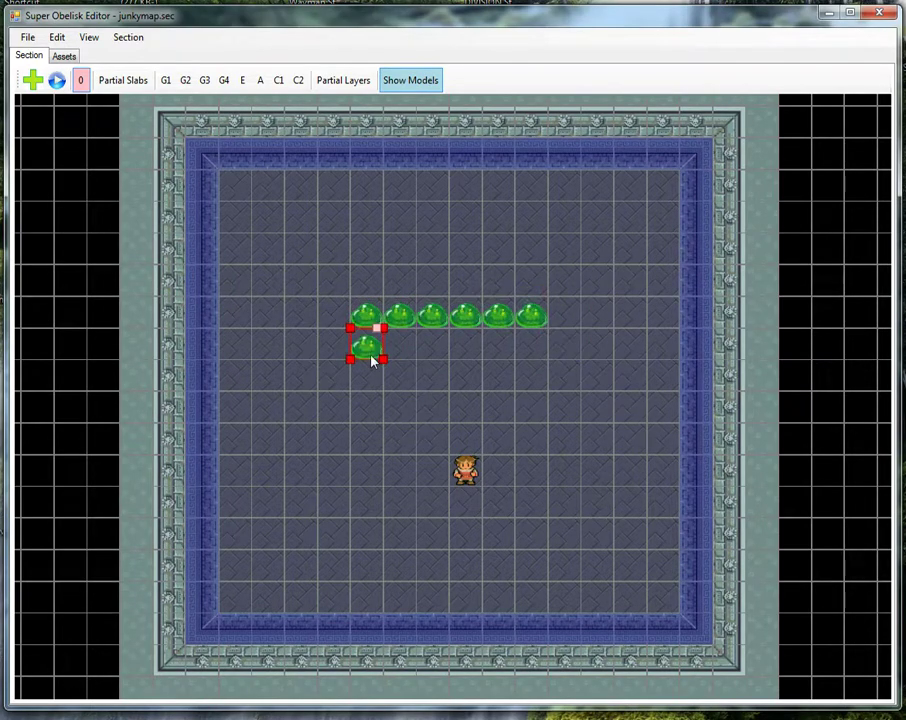
key(ctrl+d)
key(ctrl+d)
key(ctrl+d)
key(ctrl+d)
key(ctrl+d)
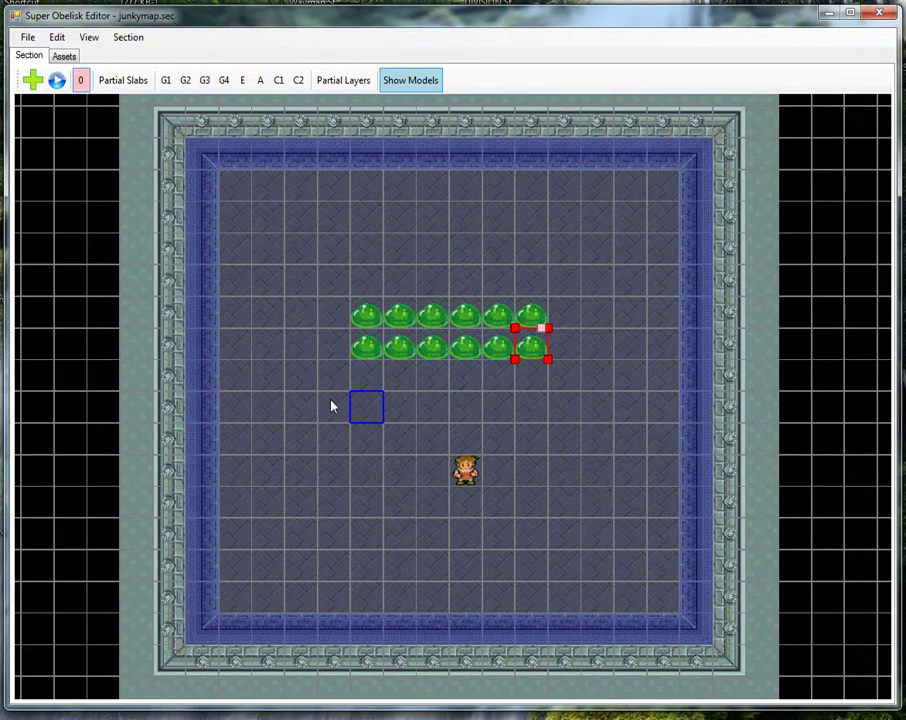
Test-run the section, walk the player into the two rows of blobs and attack them, and close the game.
click(57, 80)
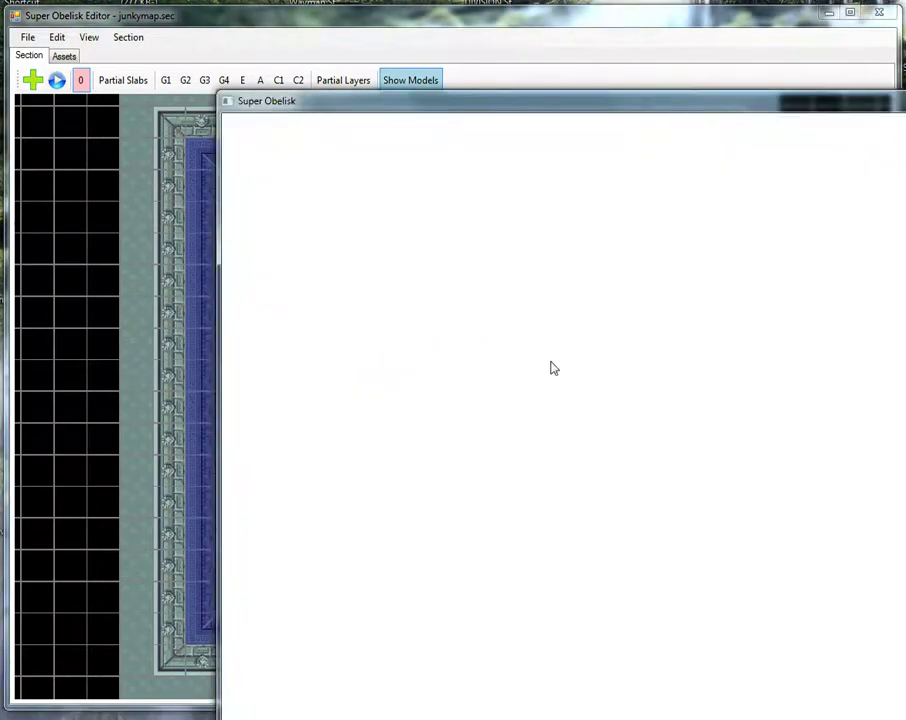
drag(437, 103, 265, 61)
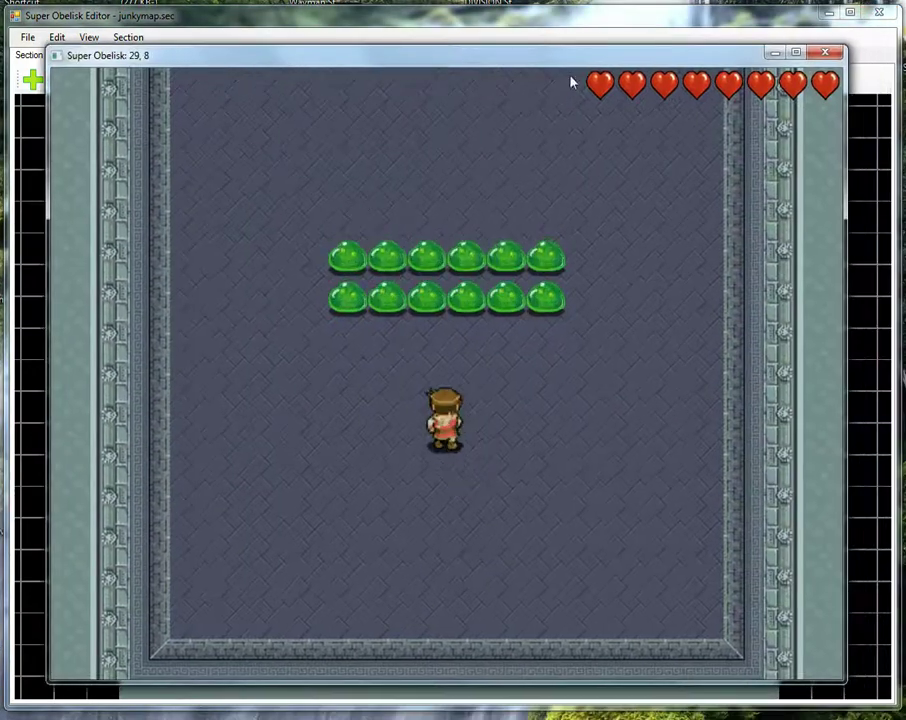
key(Up)
key(Right)
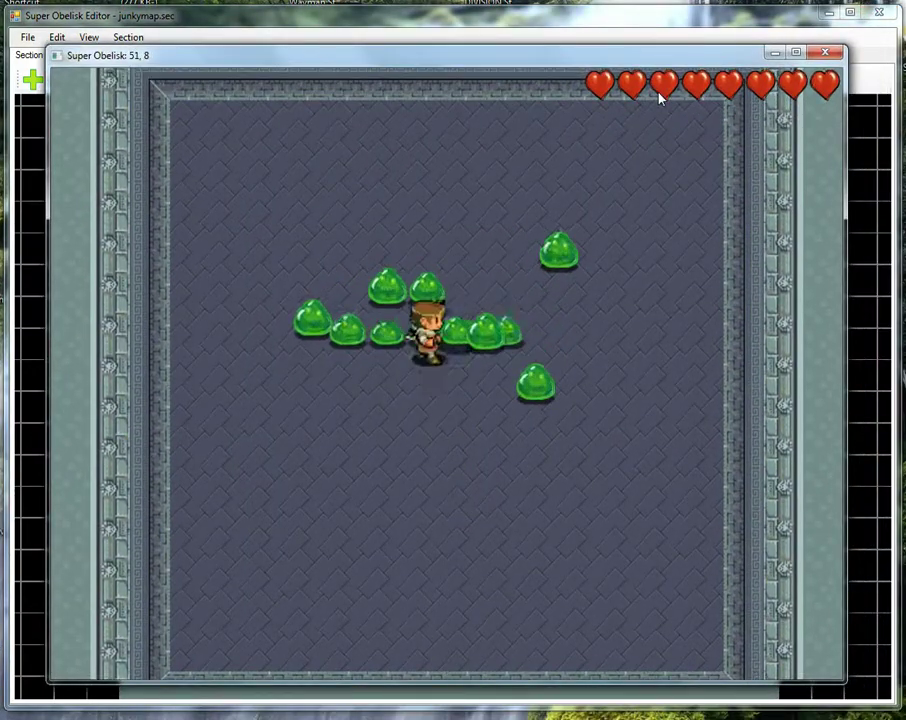
key(Right)
key(Down)
key(Left)
key(Right)
key(space)
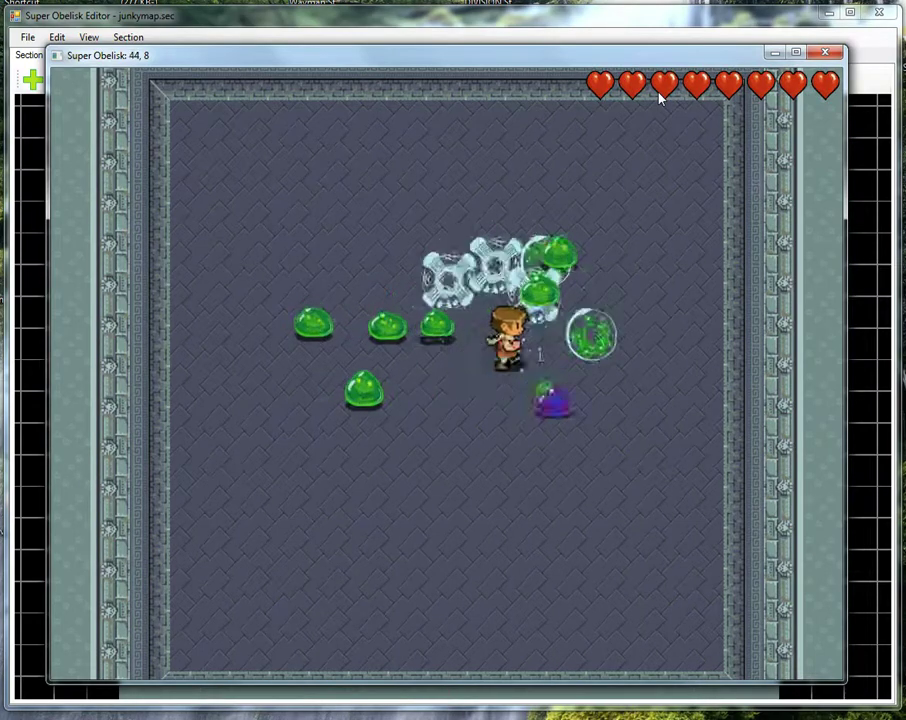
key(Up)
key(space)
key(Down)
key(Left)
key(space)
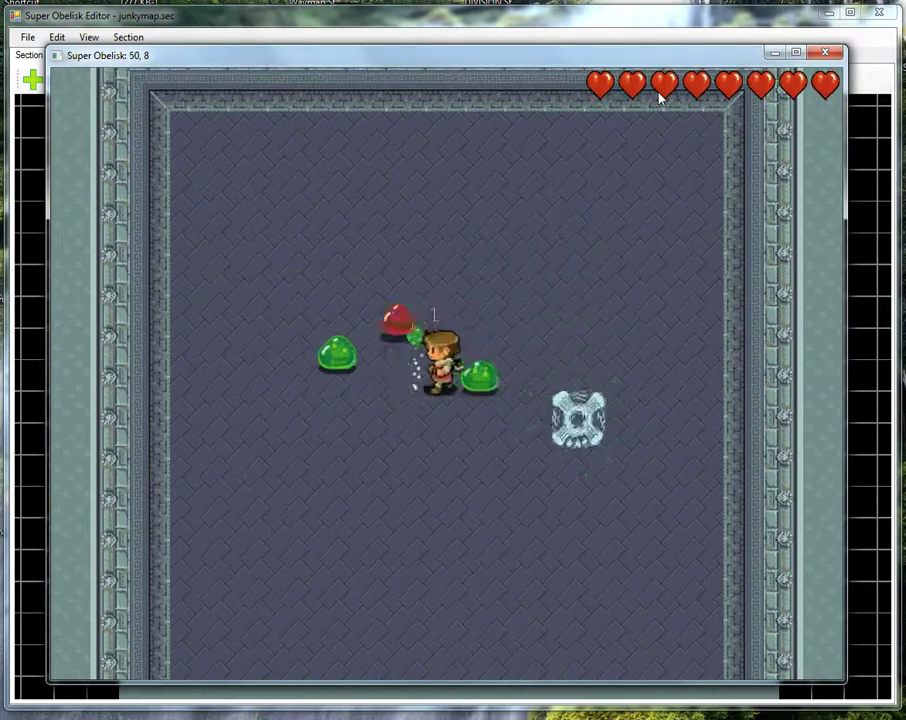
key(Left)
key(space)
key(Right)
key(space)
key(Escape)
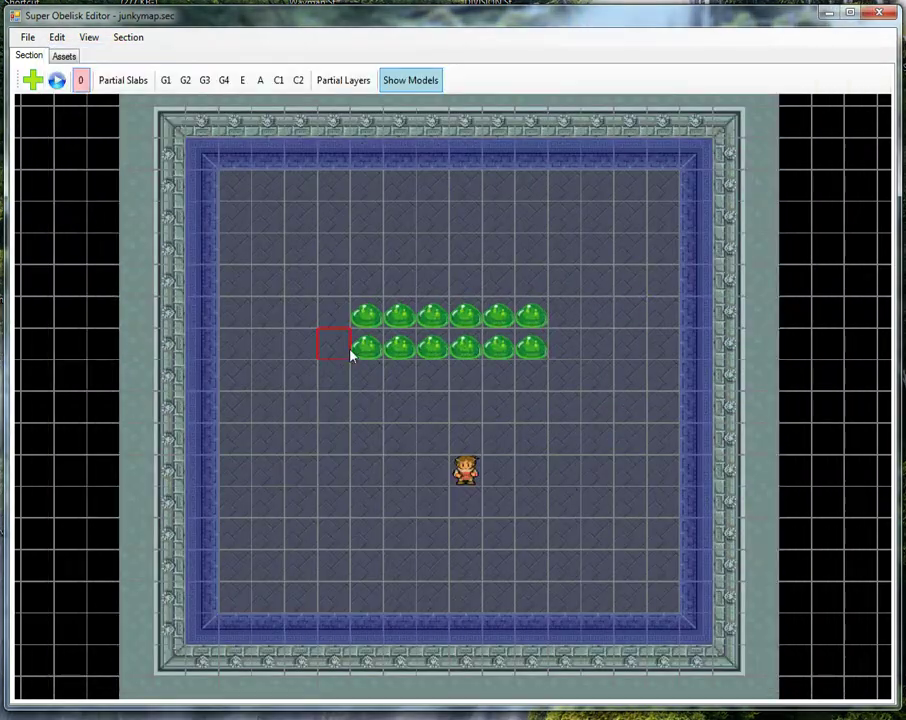
Select all twelve blobs, duplicate them, and position the copies as two more rows directly below the originals.
click(524, 350)
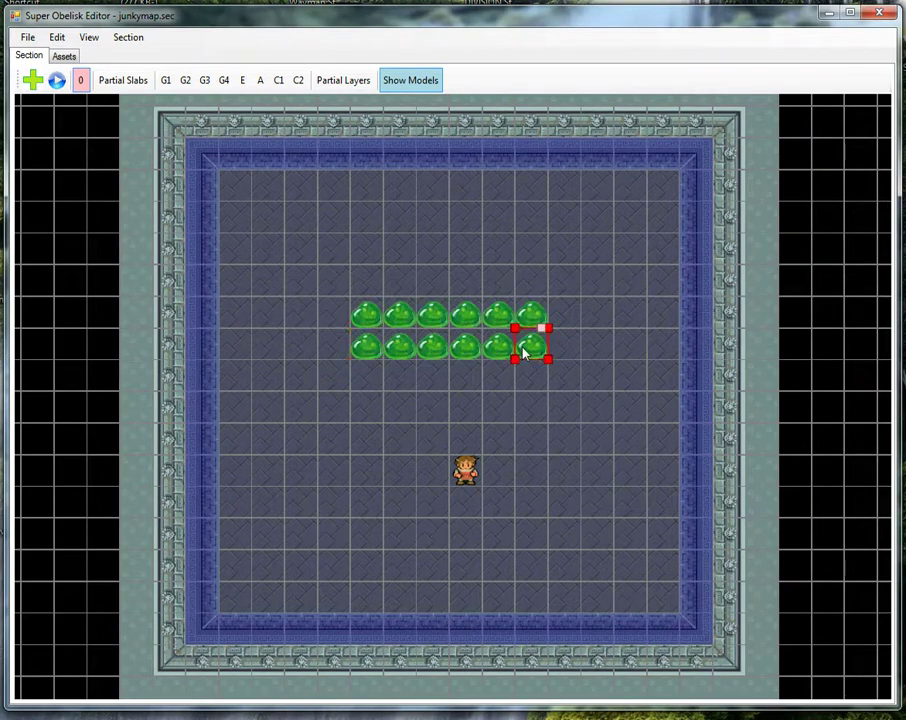
click(360, 307)
click(346, 294)
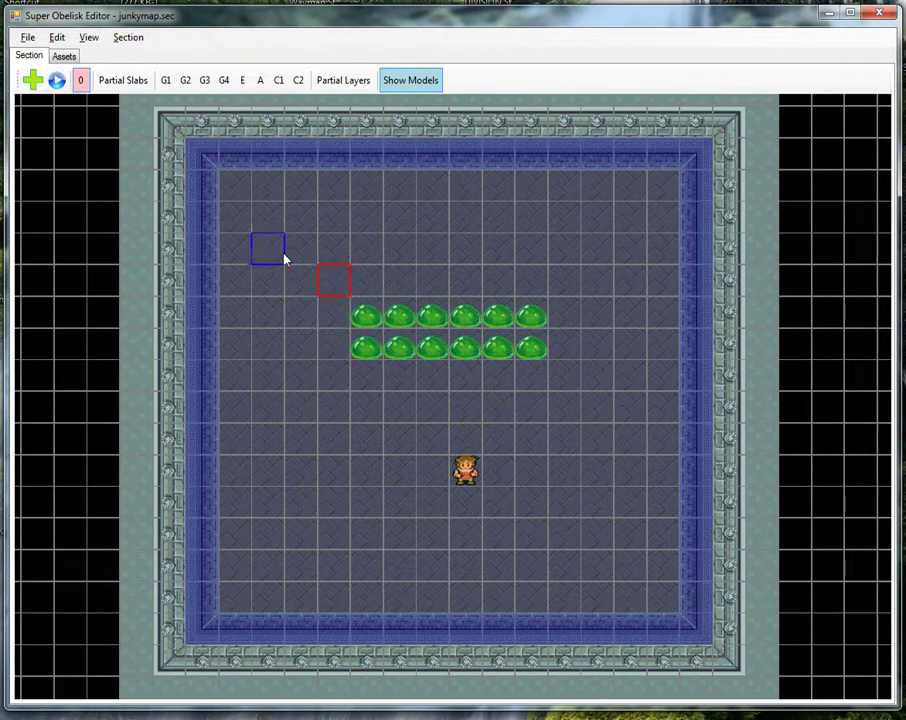
drag(314, 277, 580, 412)
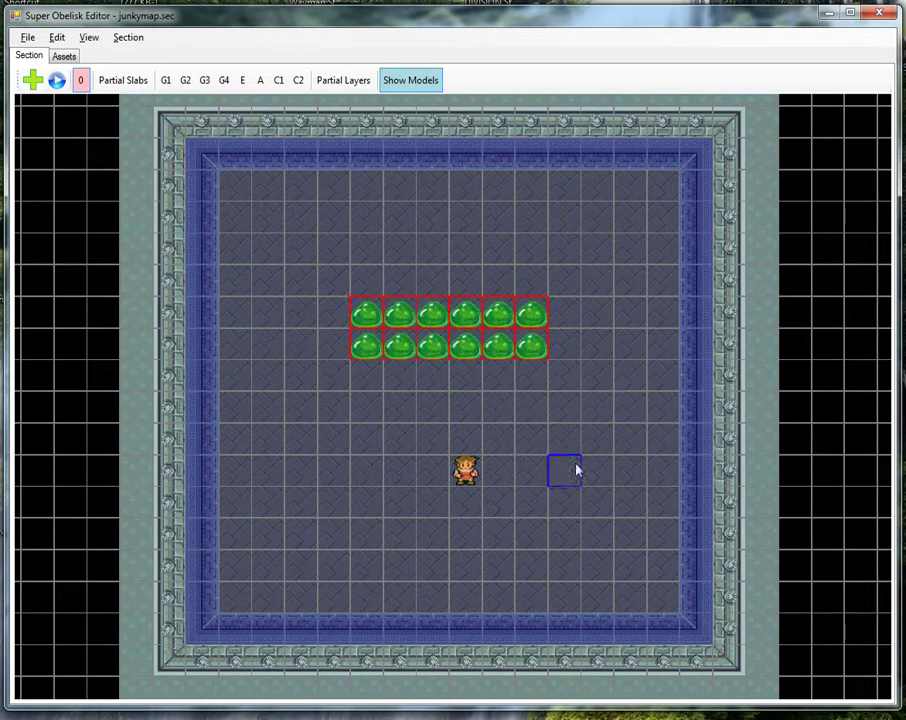
key(ctrl+d)
key(Down)
key(Down)
key(Down)
key(Left)
key(Left)
key(Left)
key(Left)
key(Left)
key(Left)
key(Up)
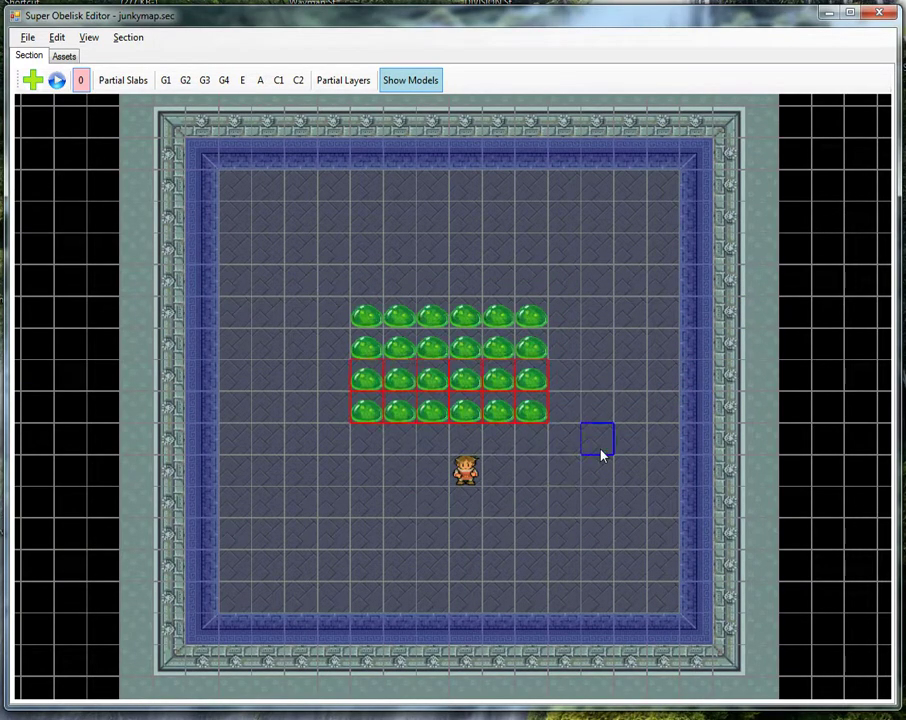
key(Up)
key(Down)
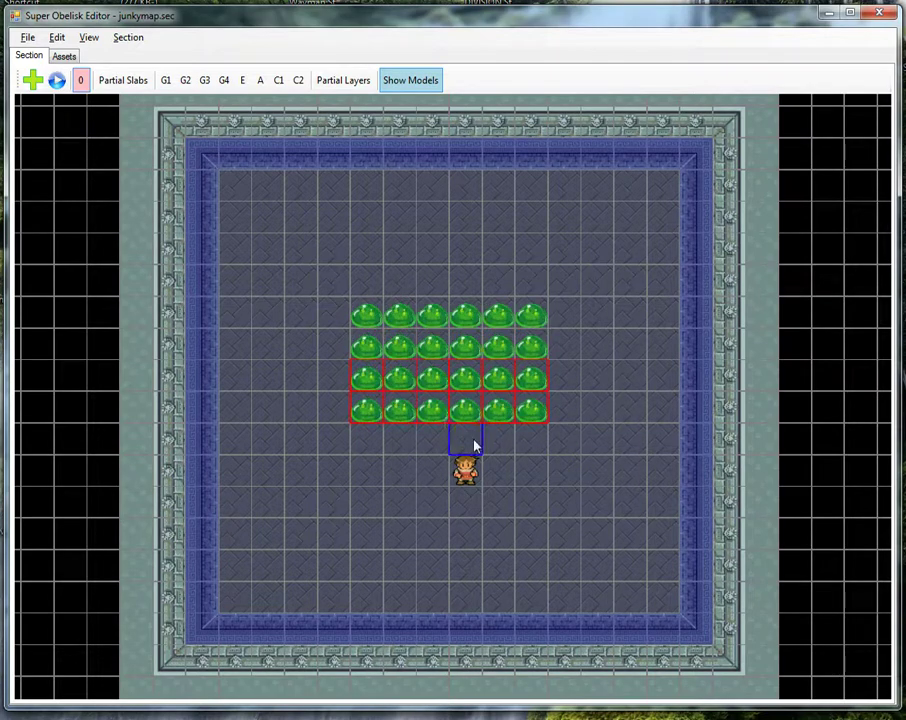
Delete the duplicated rows and the four rightmost columns of the original blobs, leaving a 2x2 group.
key(Delete)
click(460, 283)
drag(446, 281, 590, 400)
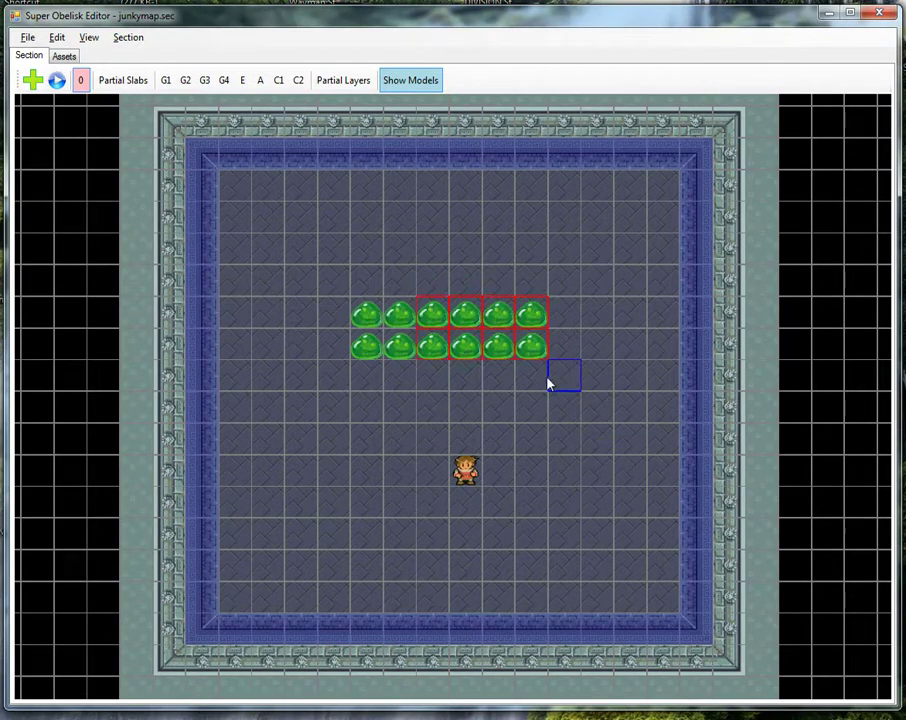
key(Delete)
Select the remaining 2x2 group of blobs and paste six copies of it spread around the floor.
click(341, 295)
drag(337, 290, 402, 366)
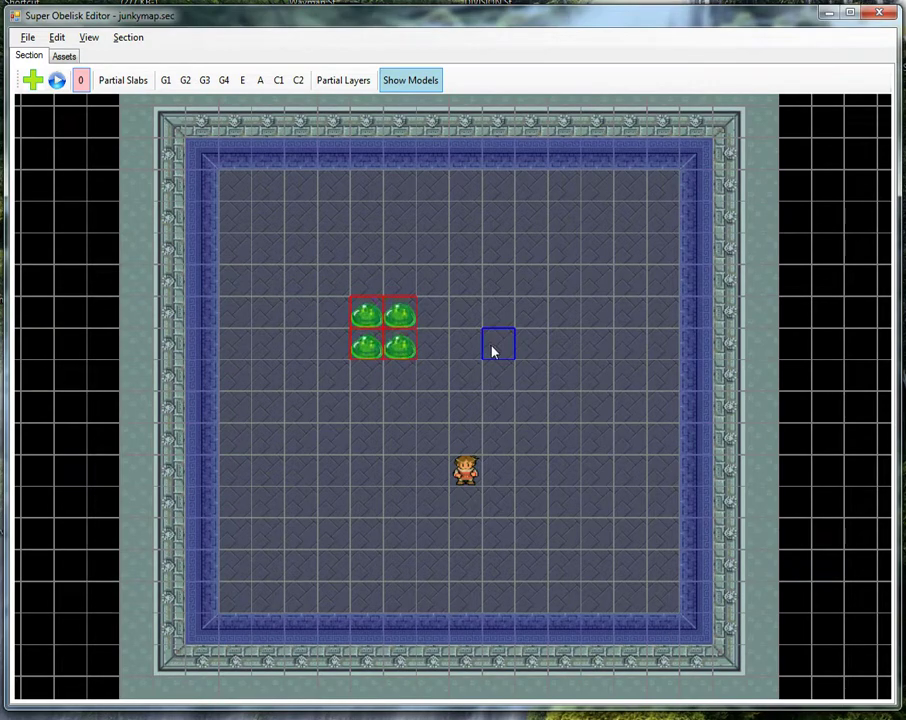
key(ctrl+v)
key(ctrl+v)
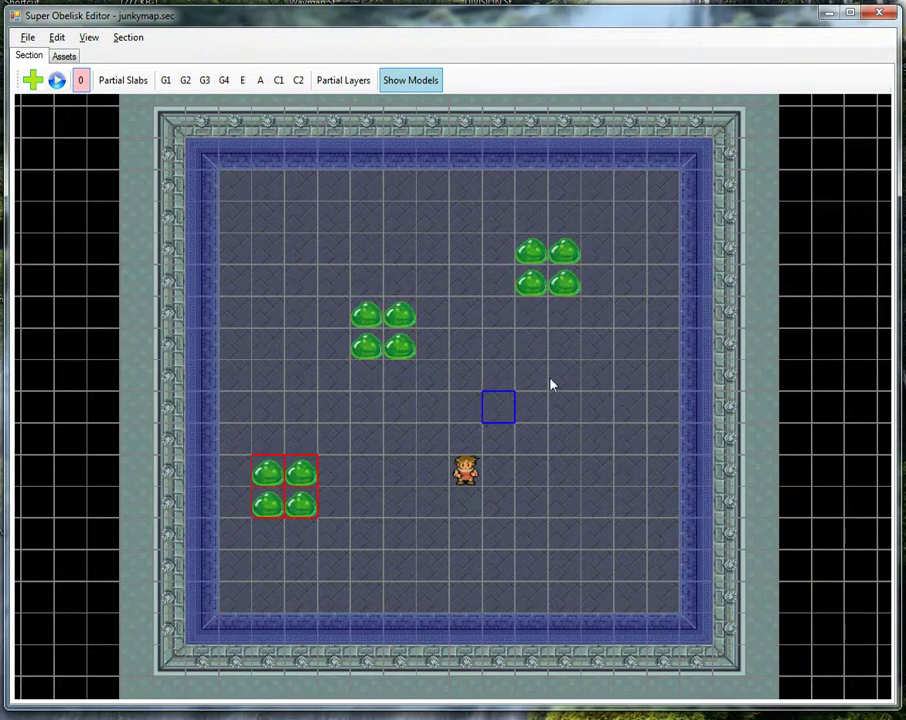
key(ctrl+v)
key(ctrl+v)
key(ctrl+v)
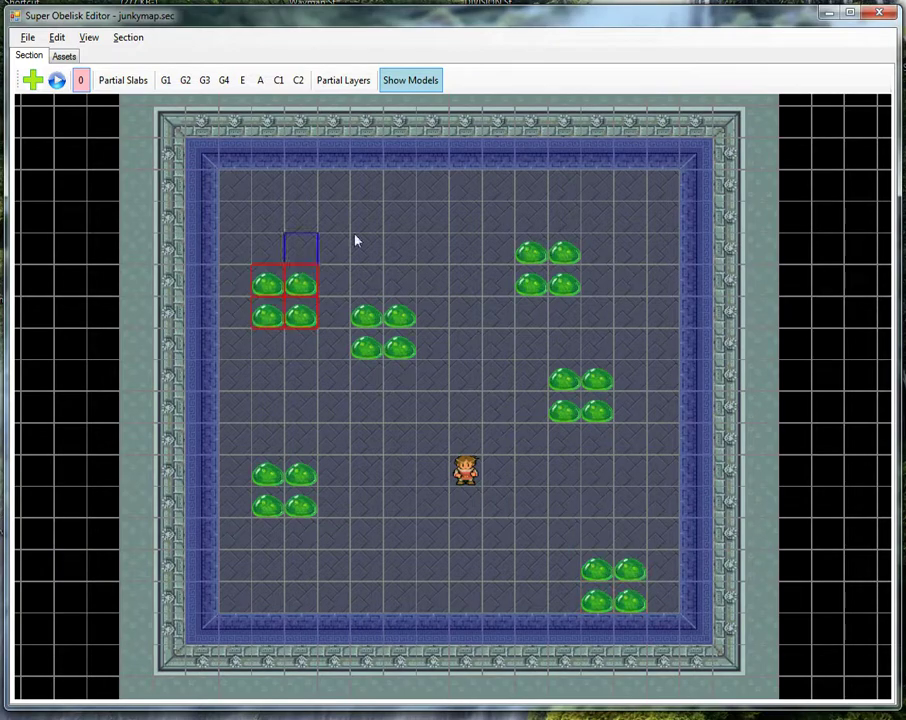
key(ctrl+v)
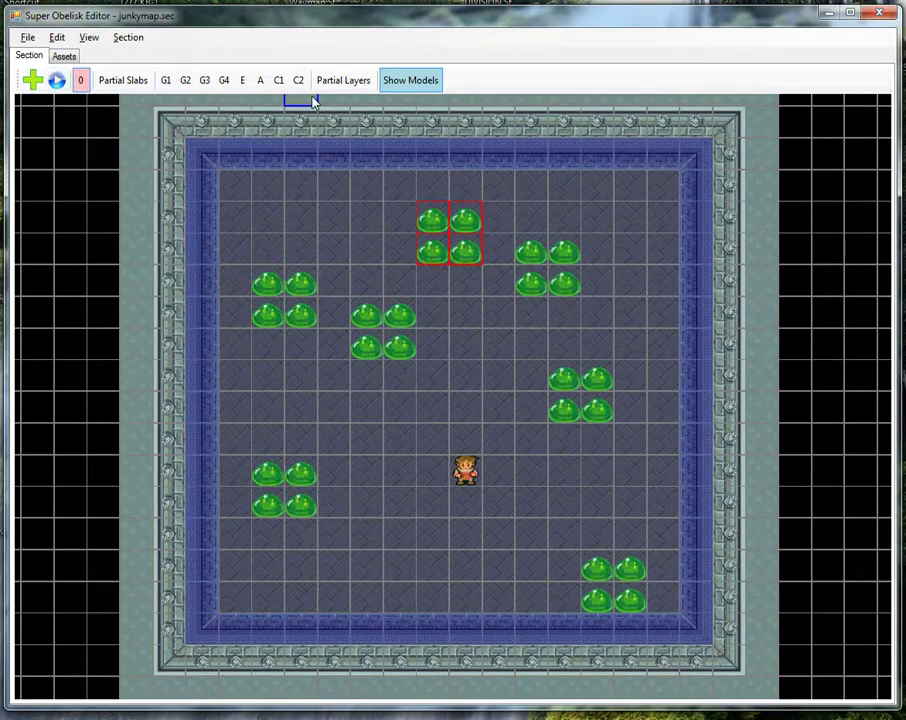
Test-run the section, fight the scattered blob groups with the player, and close the game.
key(F5)
key(Up)
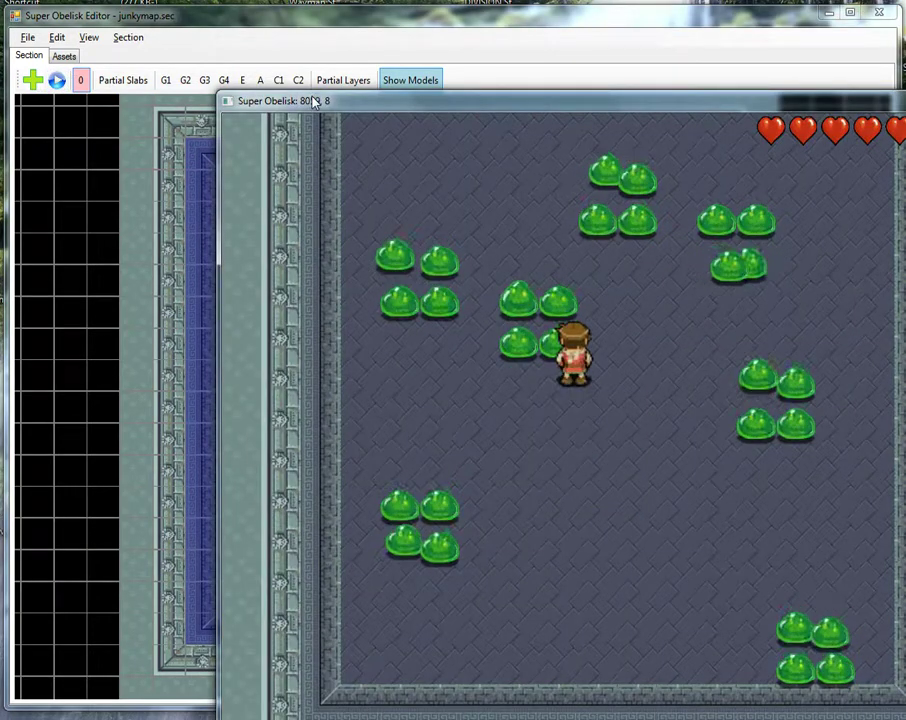
key(Down)
key(Right)
key(space)
key(space)
key(Left)
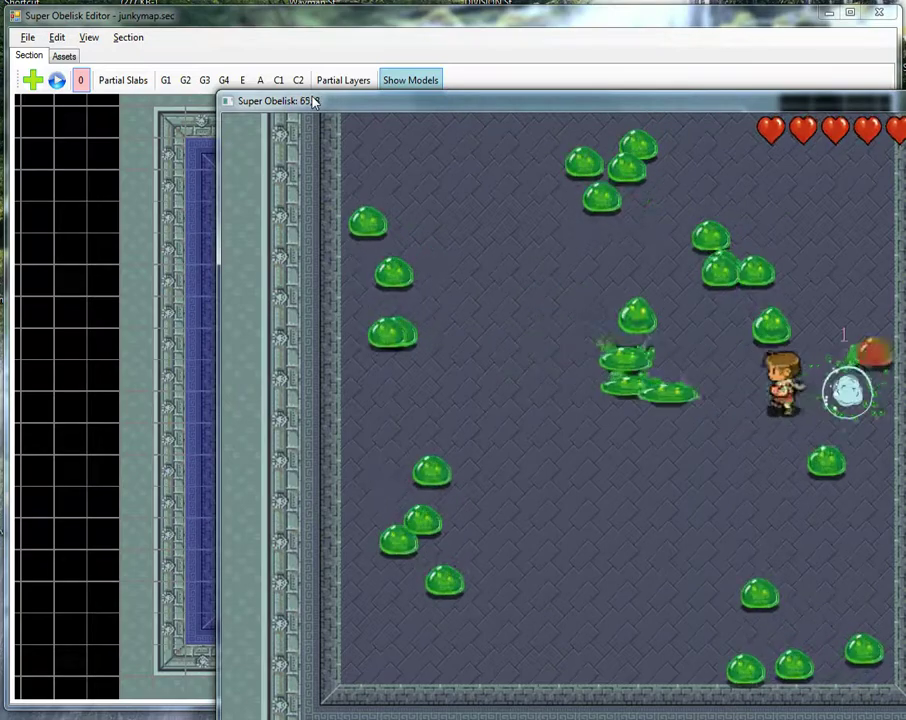
key(space)
key(Up)
key(Right)
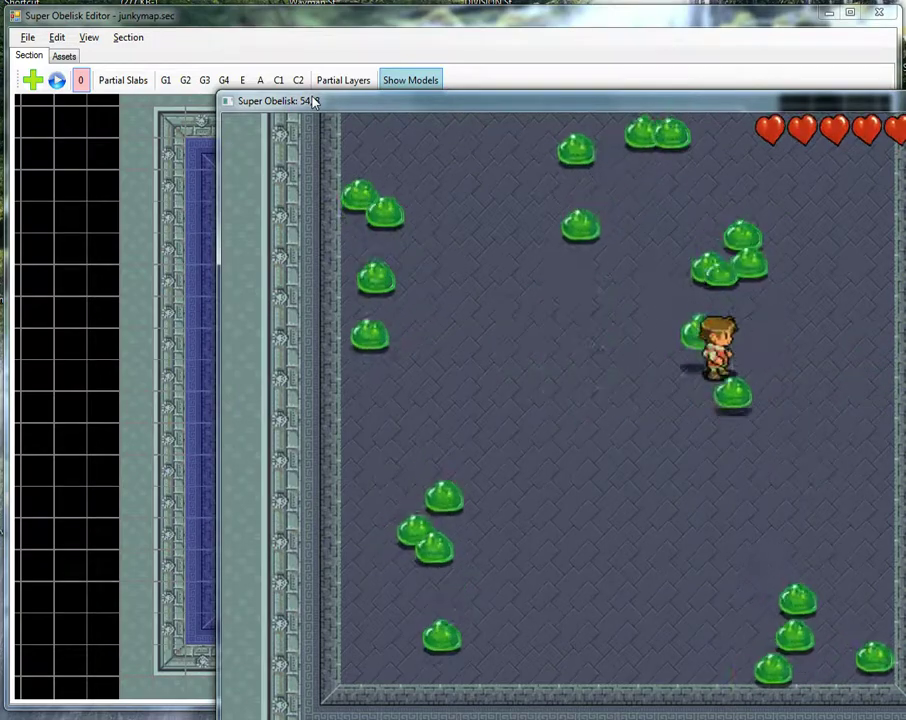
drag(313, 101, 126, 53)
key(space)
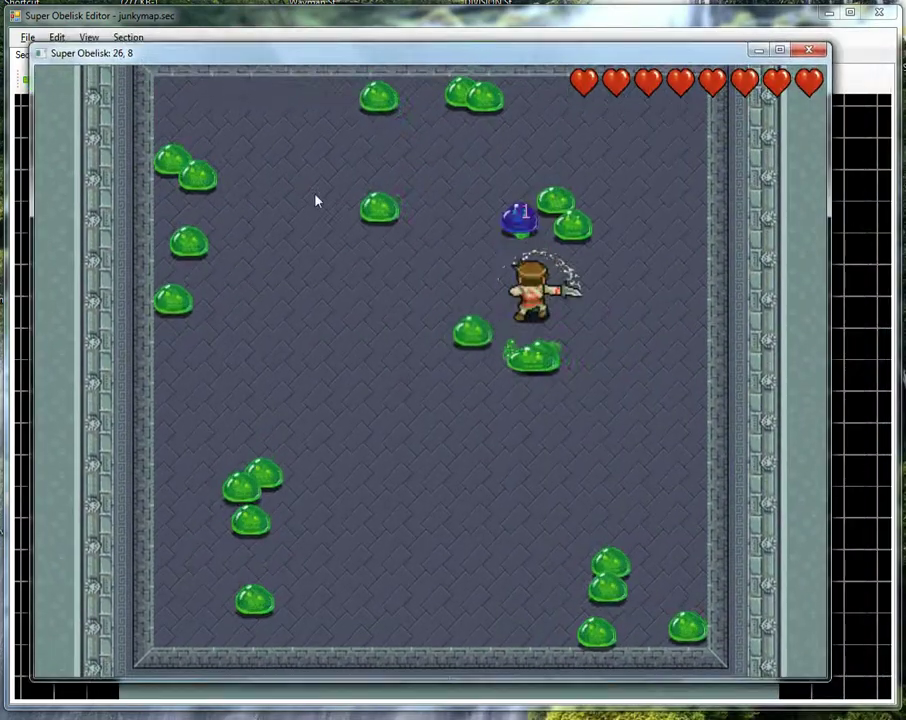
key(Right)
key(space)
key(Down)
key(space)
key(Escape)
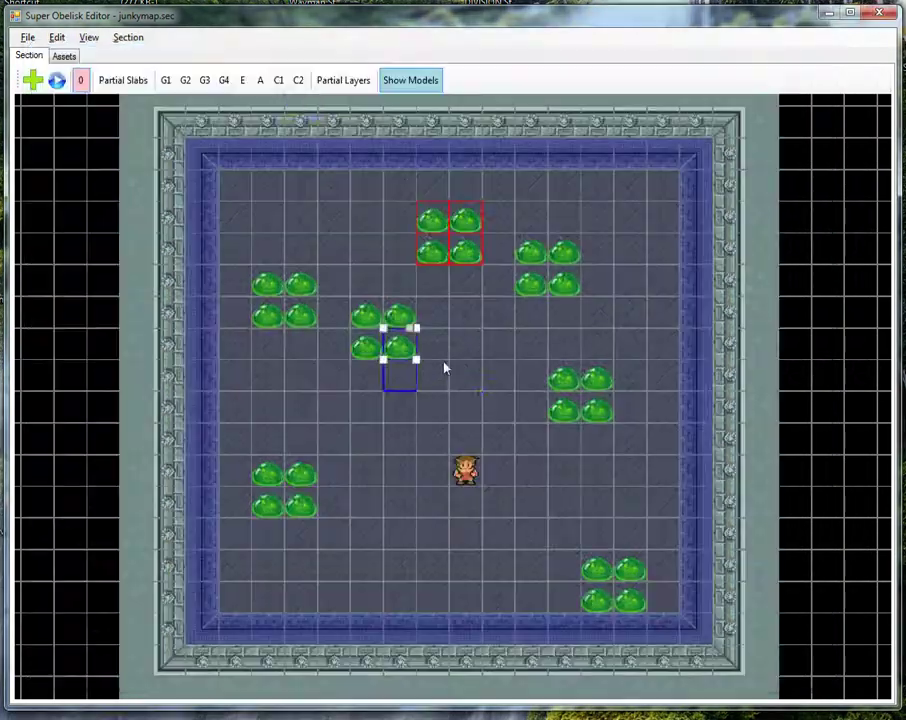
Delete all the blob groups from the floor, keeping only the player spawn.
click(333, 503)
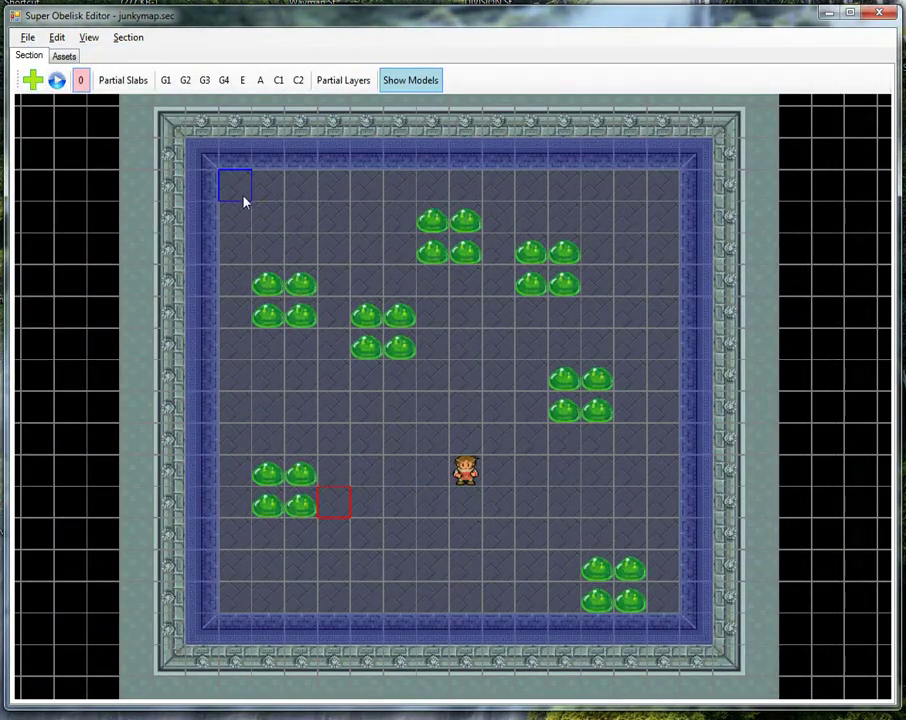
drag(244, 200, 630, 428)
key(Delete)
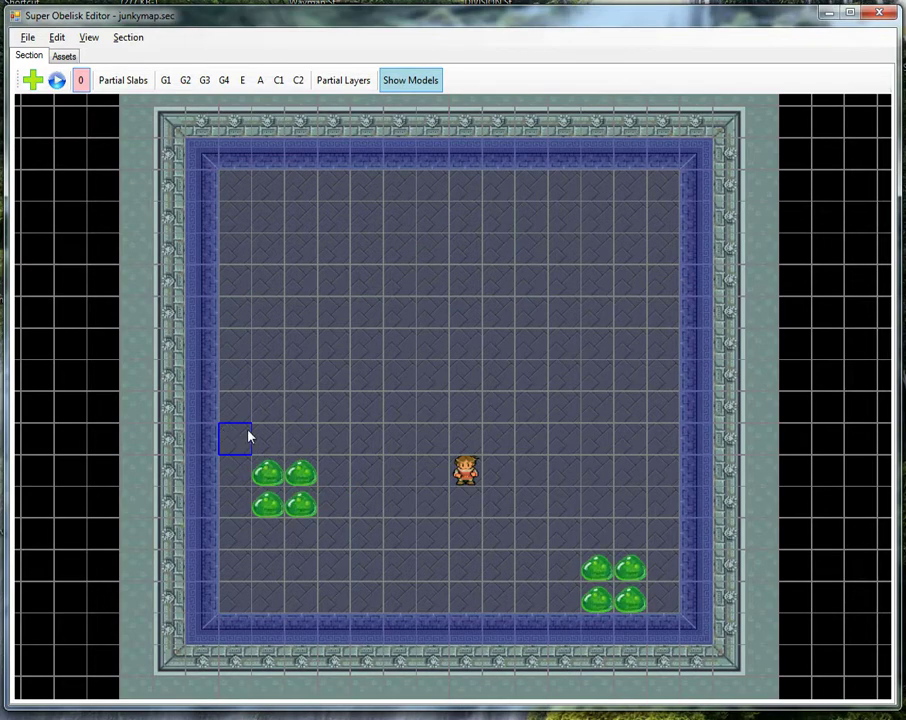
drag(249, 437, 318, 518)
key(Delete)
drag(580, 545, 636, 600)
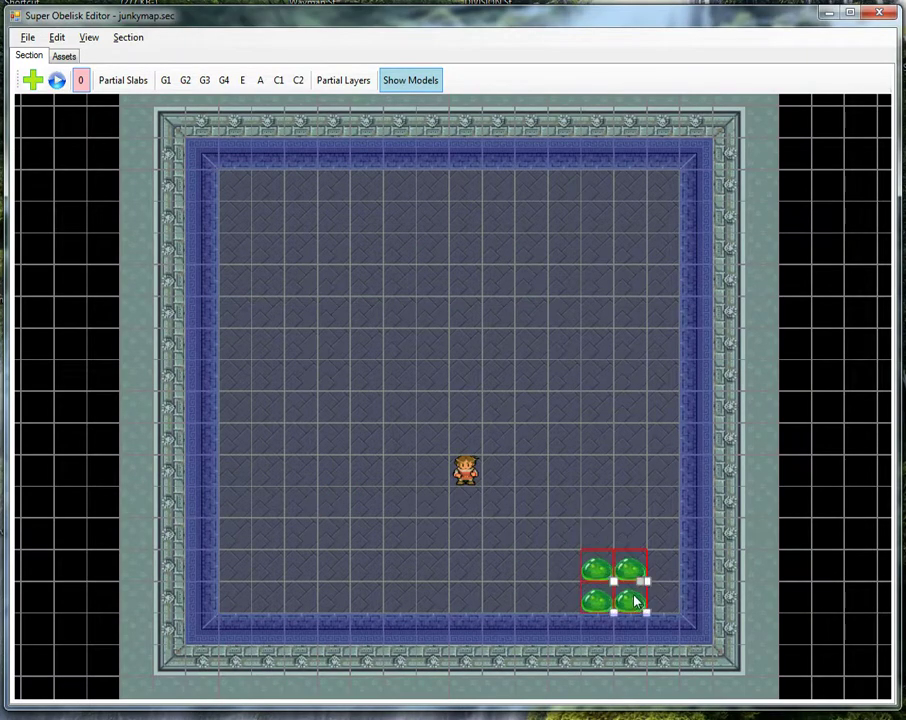
key(Delete)
click(465, 470)
click(498, 406)
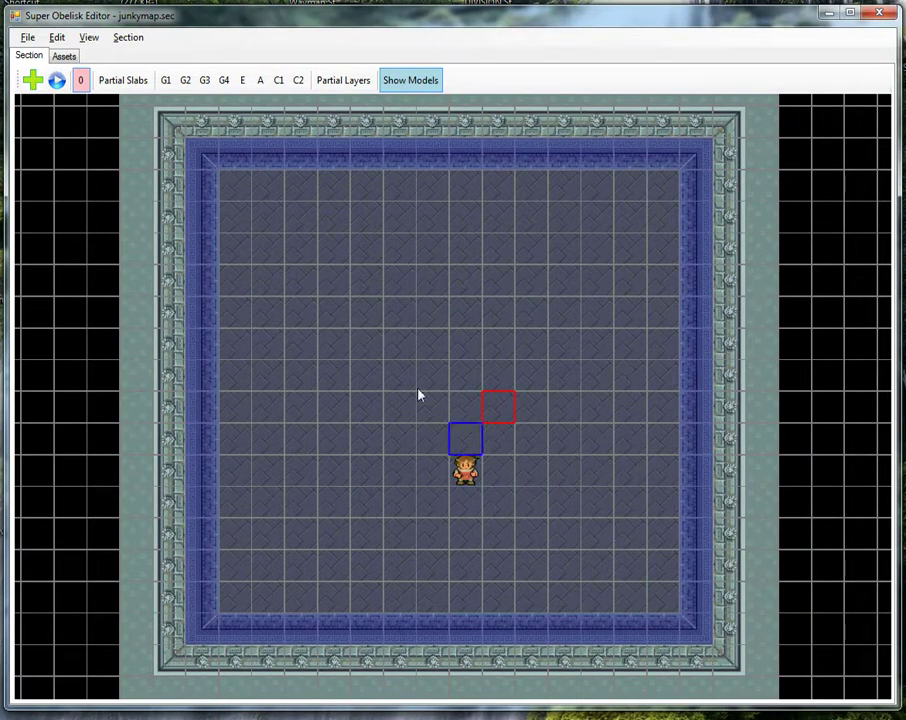
Add an entity on the upper middle of the floor and set its behavior to blob with Hidden enabled.
click(33, 80)
drag(453, 331, 420, 300)
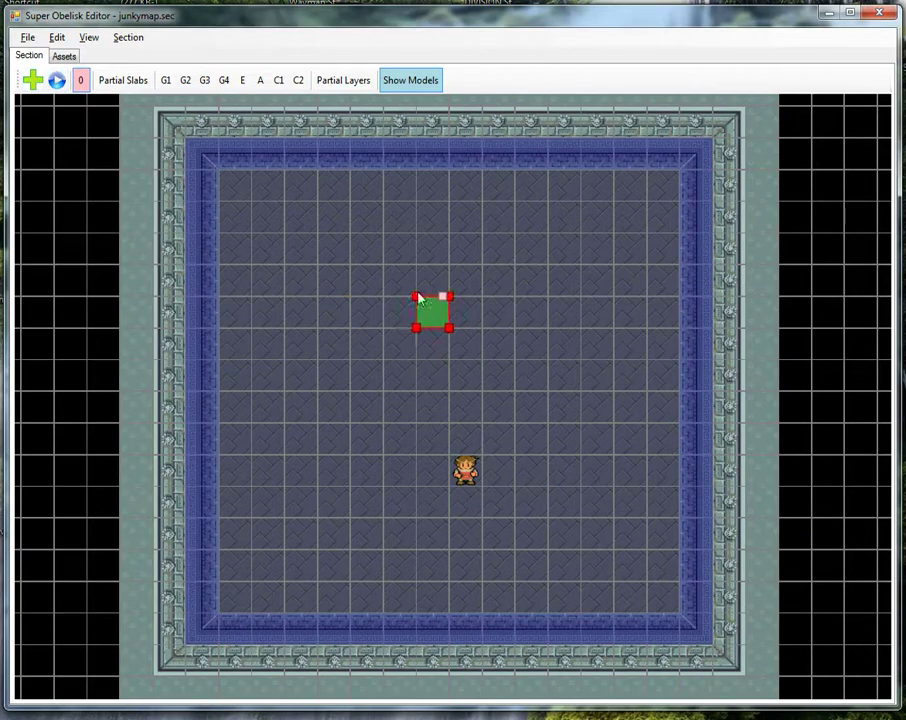
double_click(430, 312)
click(360, 208)
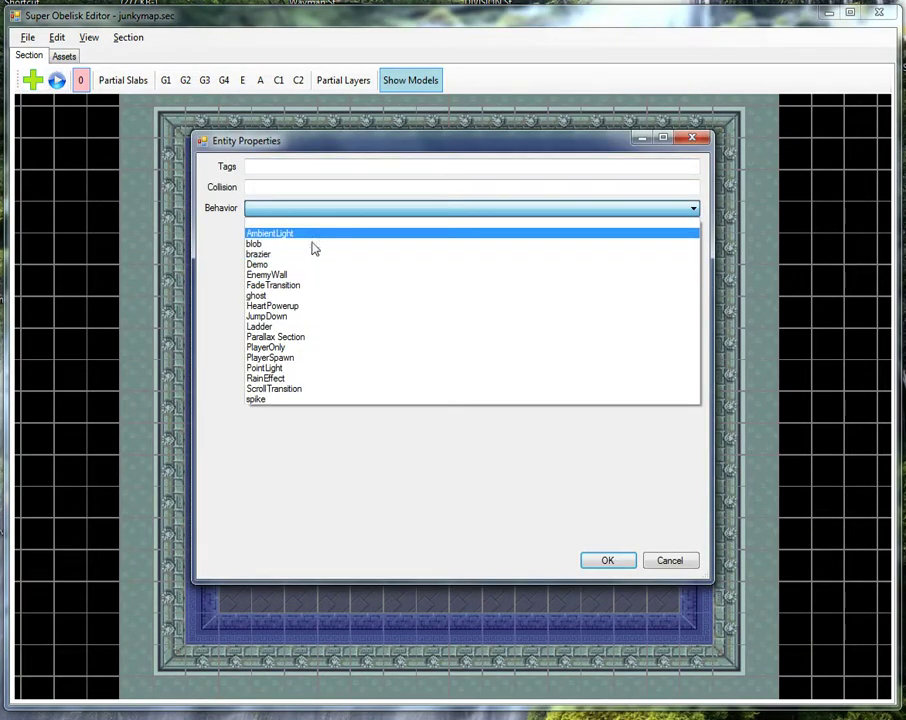
click(313, 245)
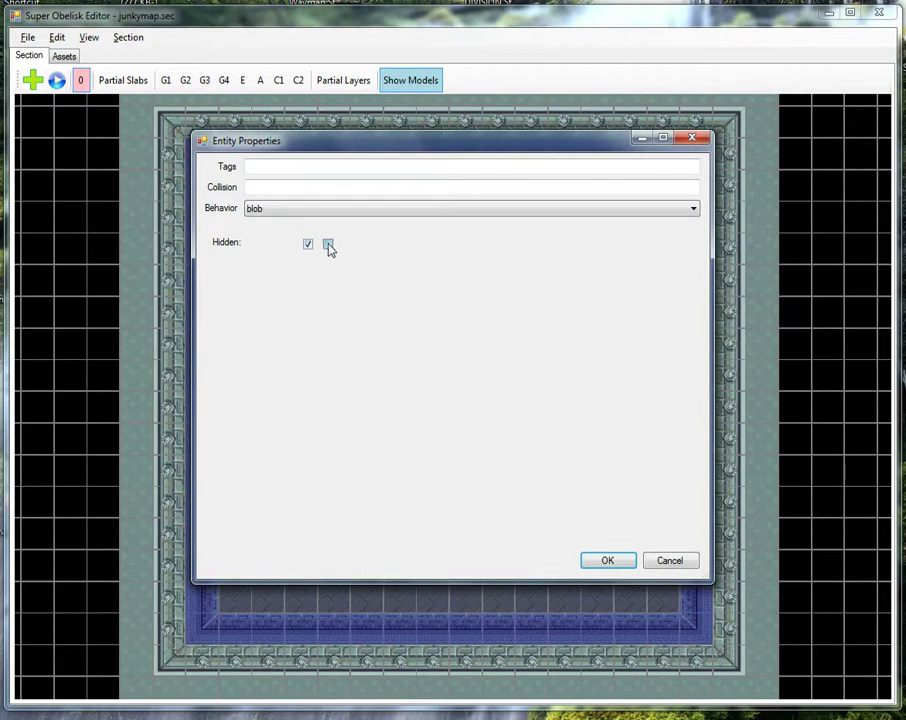
click(605, 558)
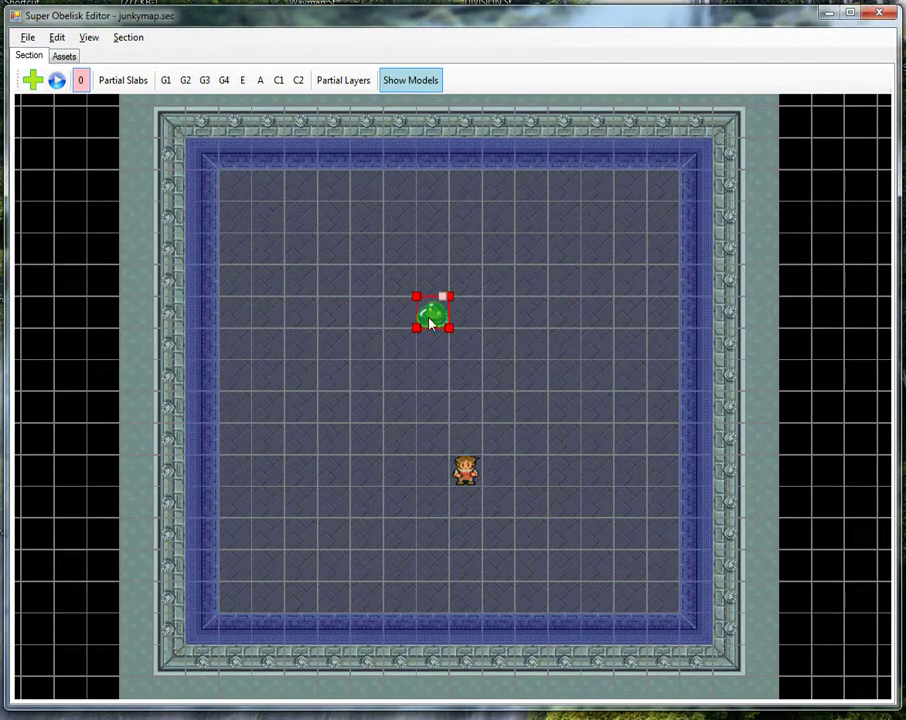
Move the hidden blob two tiles to the left and duplicate it five times to form a row of six.
drag(429, 318, 373, 322)
key(ctrl+v)
key(ctrl+v)
key(ctrl+v)
key(ctrl+v)
key(ctrl+v)
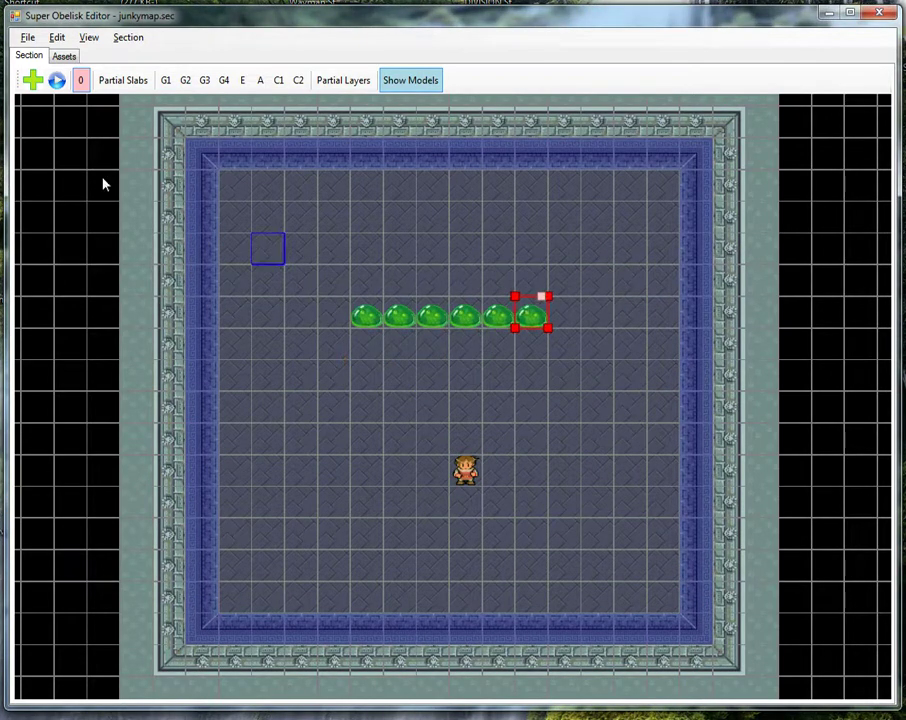
Test-run the section, walk the player up to trigger the hidden blobs, fight them, and close the game.
click(57, 82)
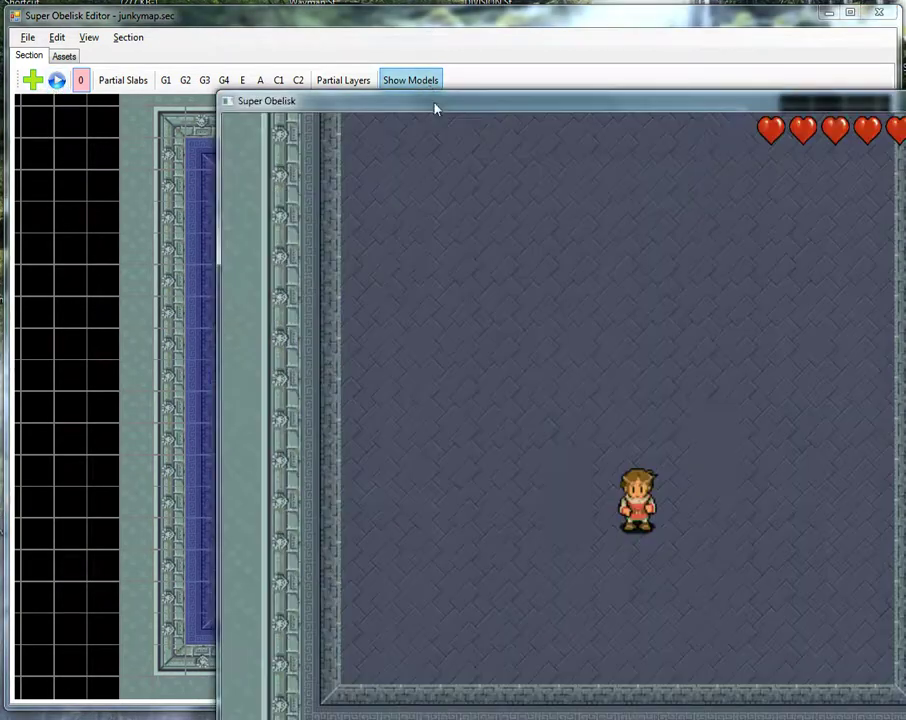
drag(435, 108, 284, 59)
key(Left)
key(Up)
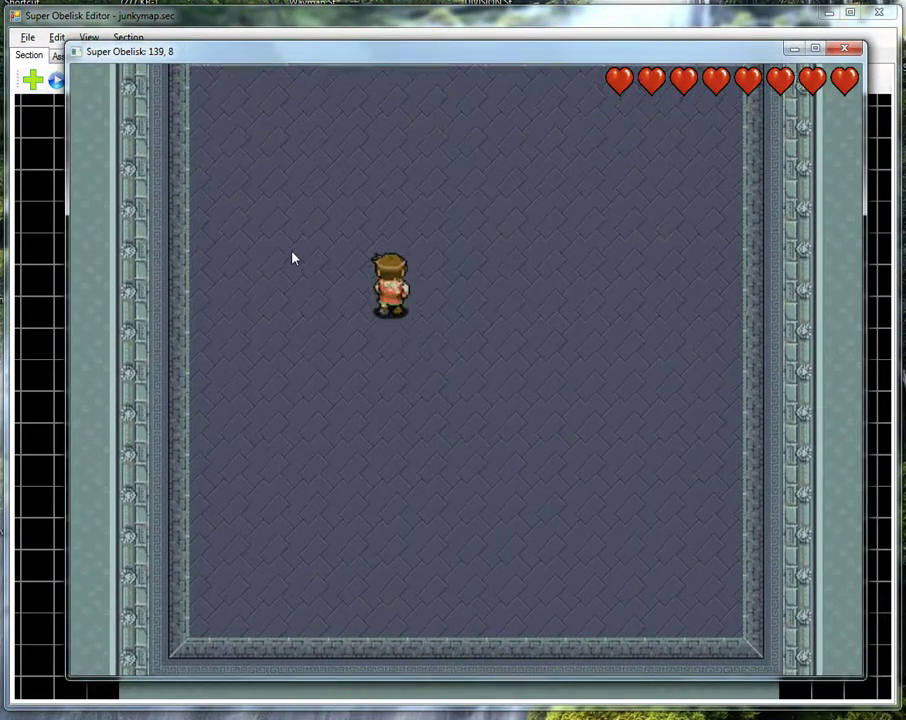
key(Right)
key(Down)
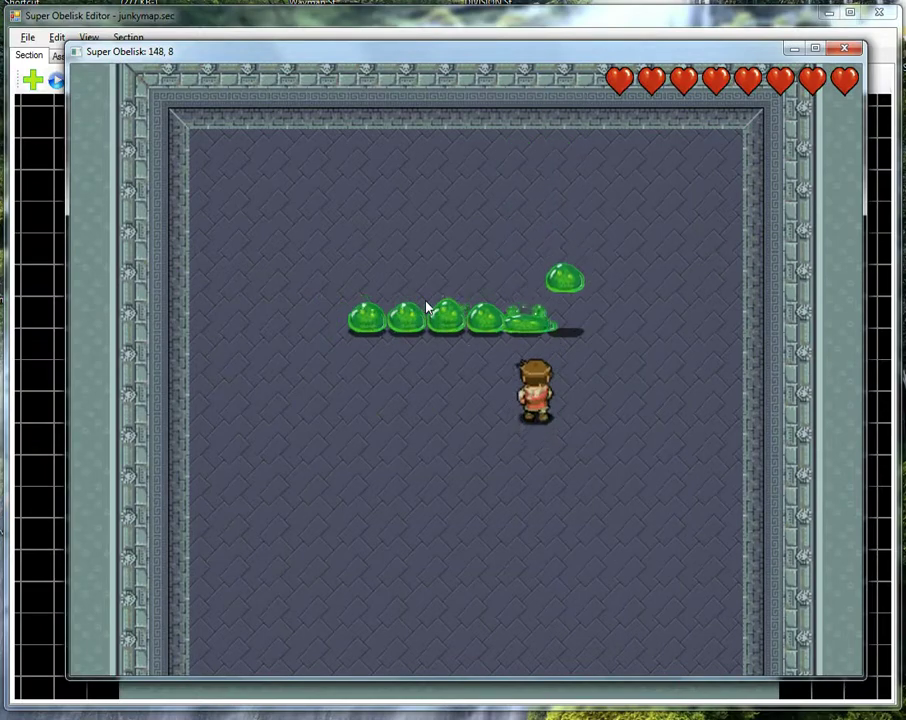
key(Up)
key(space)
key(Left)
key(space)
key(space)
key(Up)
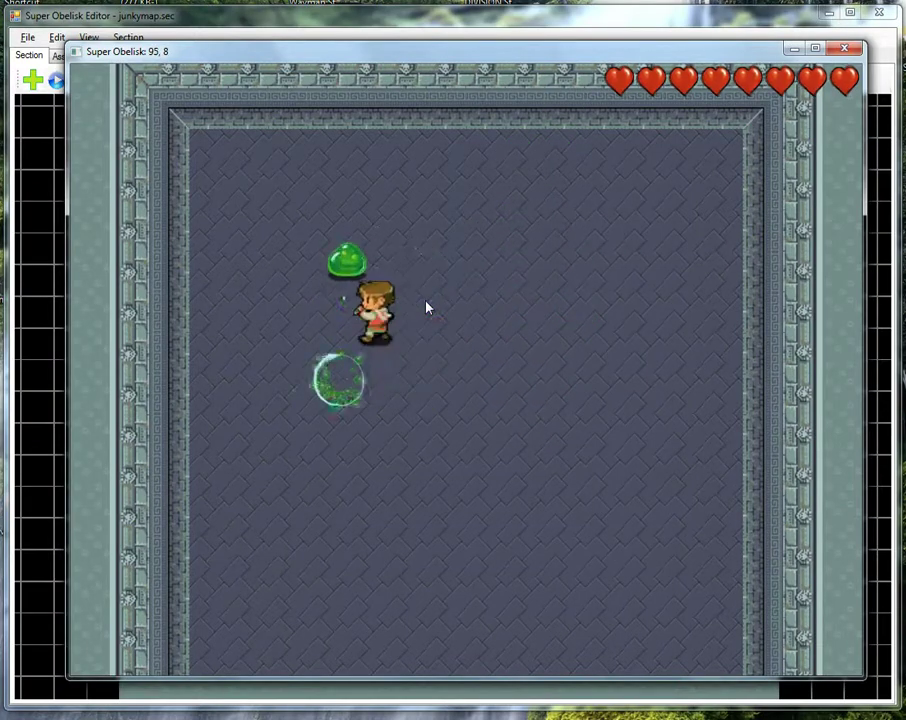
key(Up)
key(space)
key(Escape)
Delete five of the six blobs in the row, keeping only the leftmost one.
key(Delete)
click(505, 323)
key(Delete)
click(479, 320)
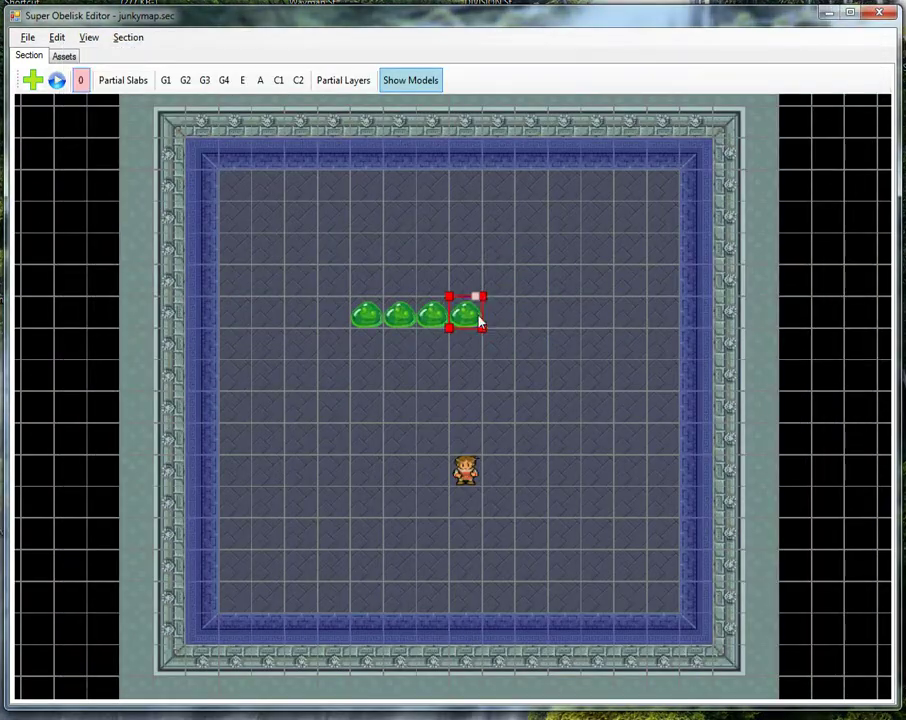
key(Delete)
click(411, 322)
key(Delete)
click(437, 315)
key(Delete)
Change the remaining blob entity's behavior to AmbientLight.
double_click(363, 311)
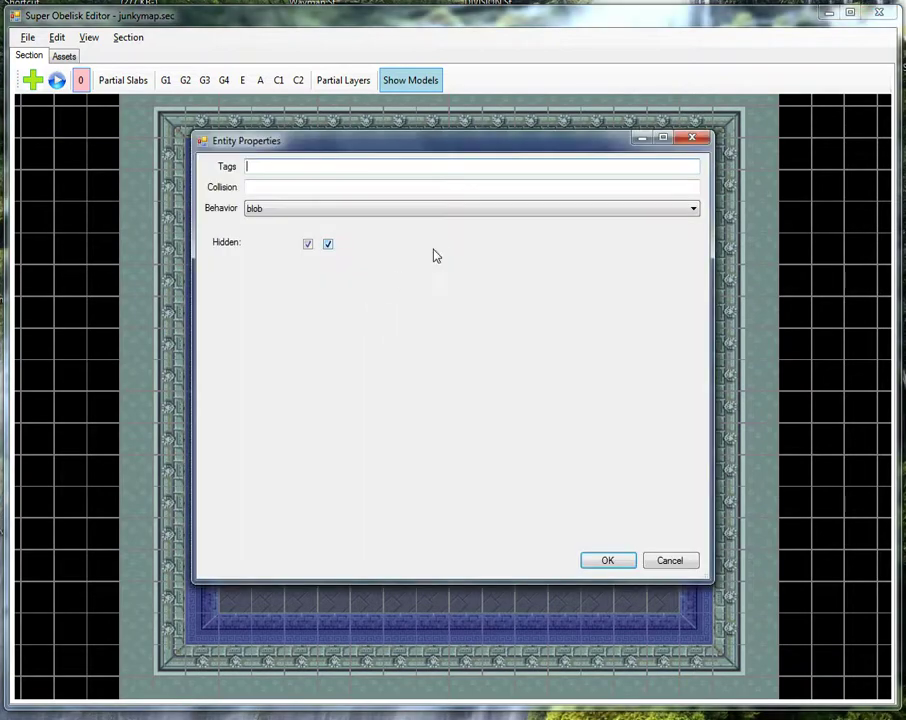
click(331, 210)
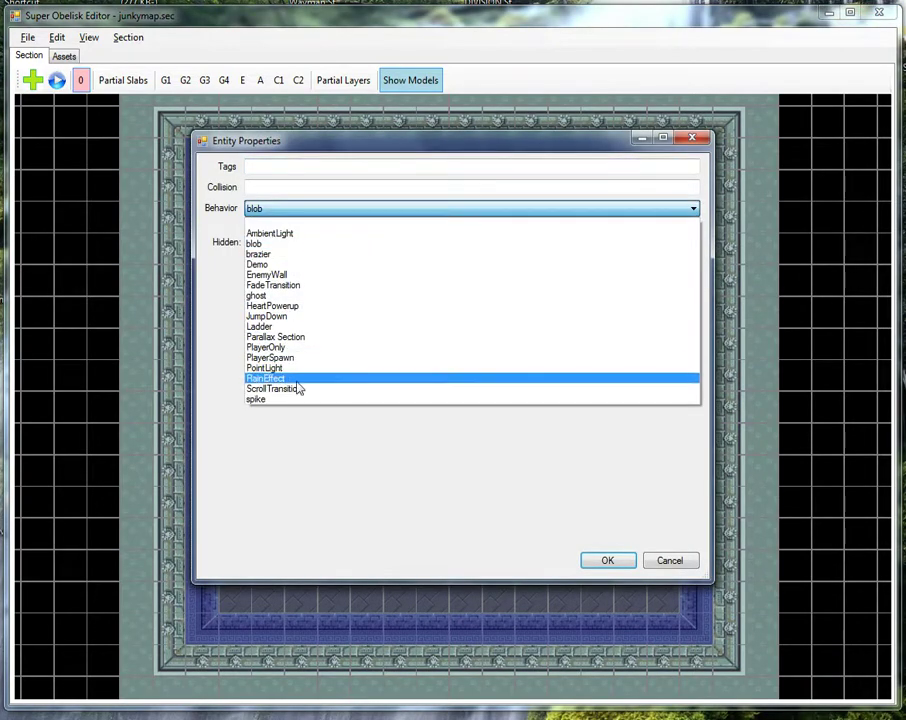
click(294, 235)
Set the ambient light's color to a custom light blue with red 128, green 128 and blue 255.
click(386, 246)
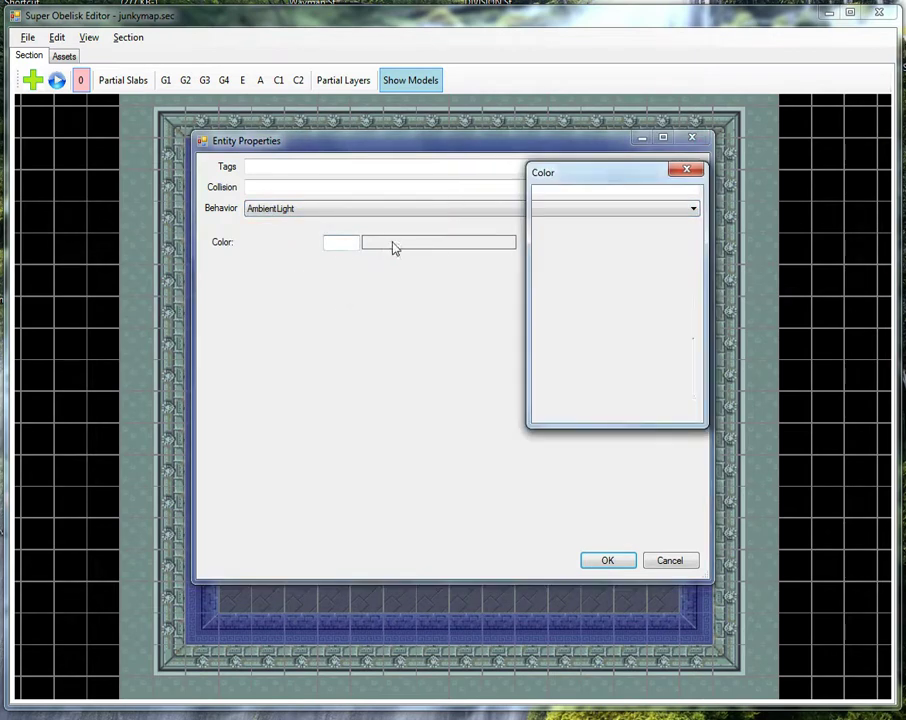
drag(565, 170, 419, 166)
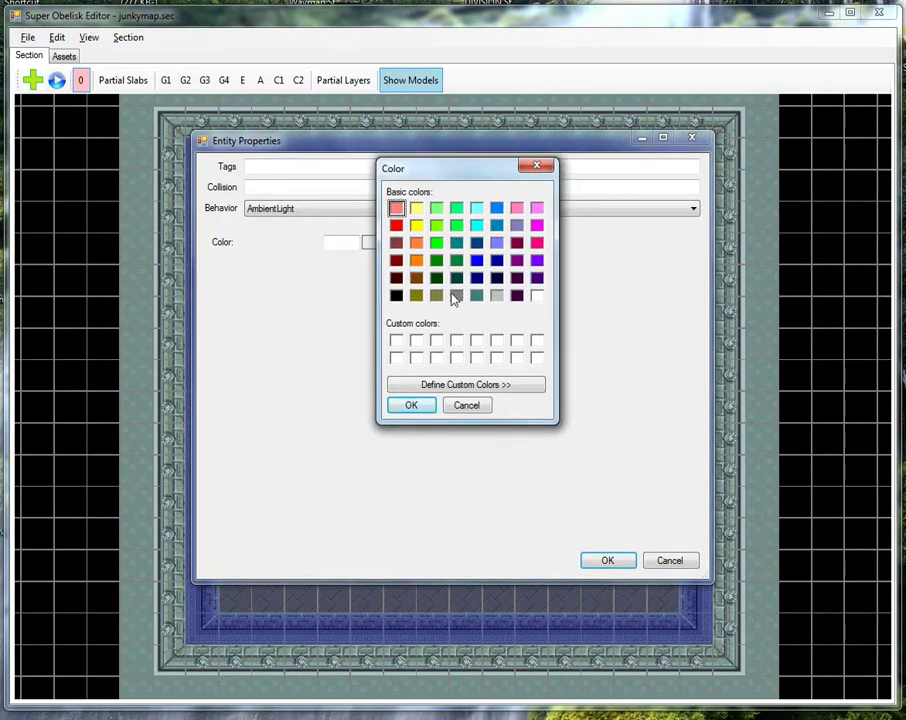
click(476, 261)
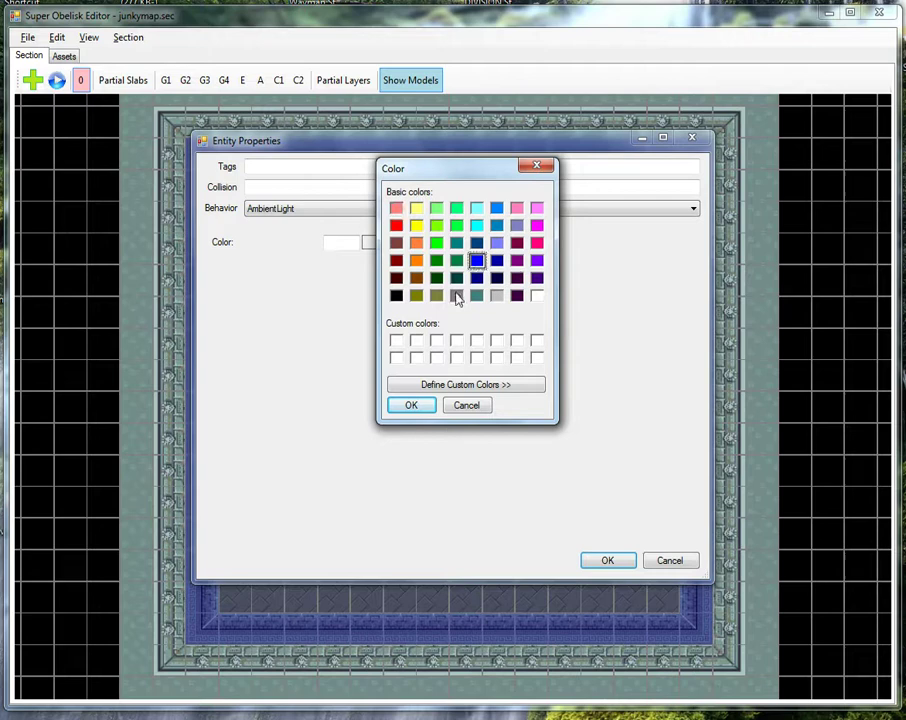
click(455, 384)
click(721, 256)
drag(722, 256, 722, 225)
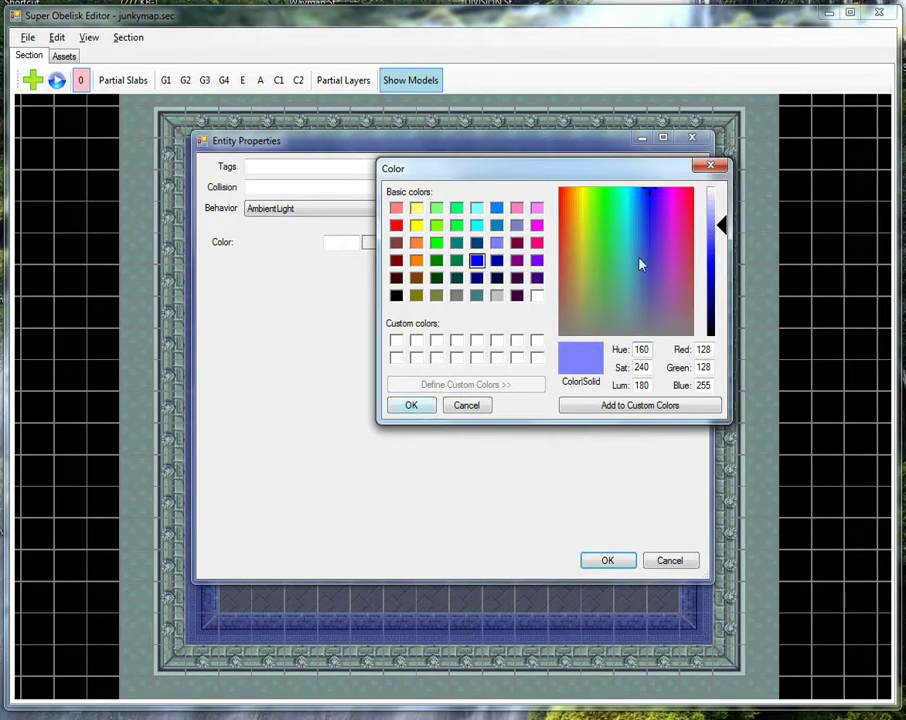
click(410, 405)
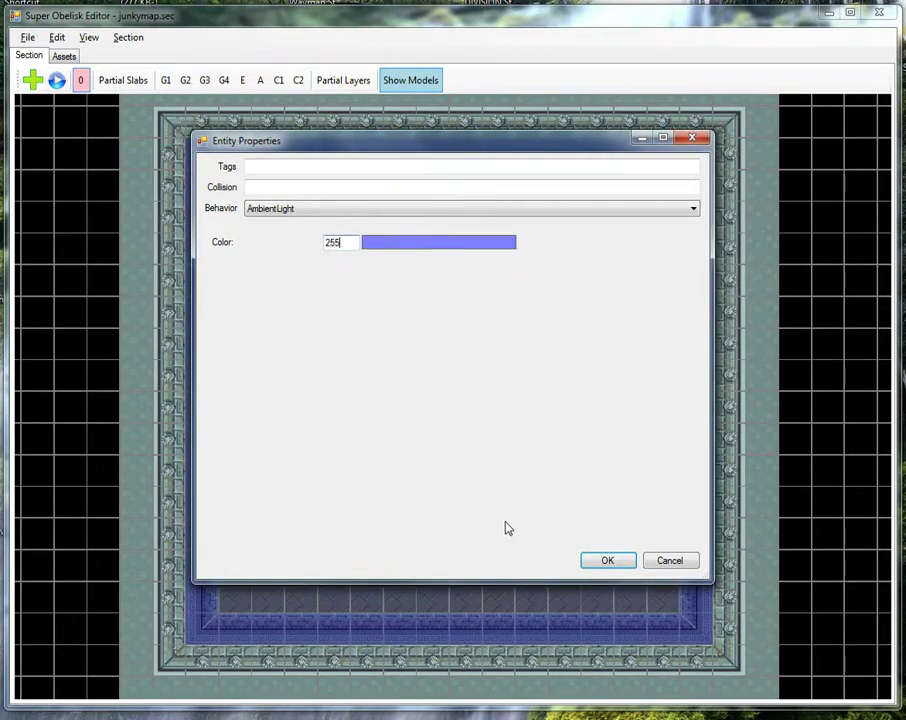
click(590, 560)
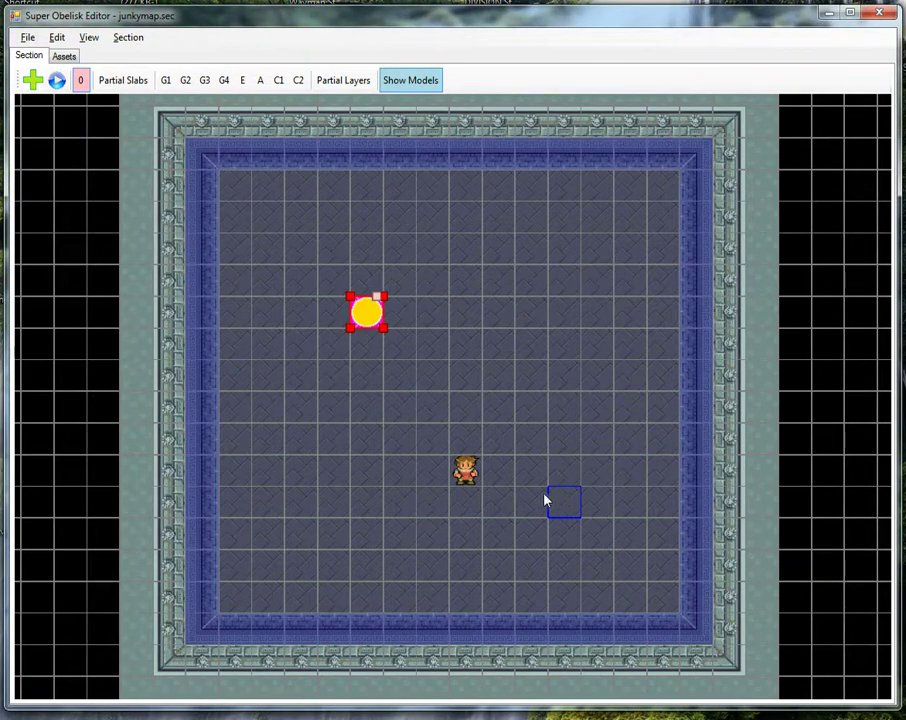
Test-run the section to check the blue ambient light while walking the player around, and close the game.
click(56, 80)
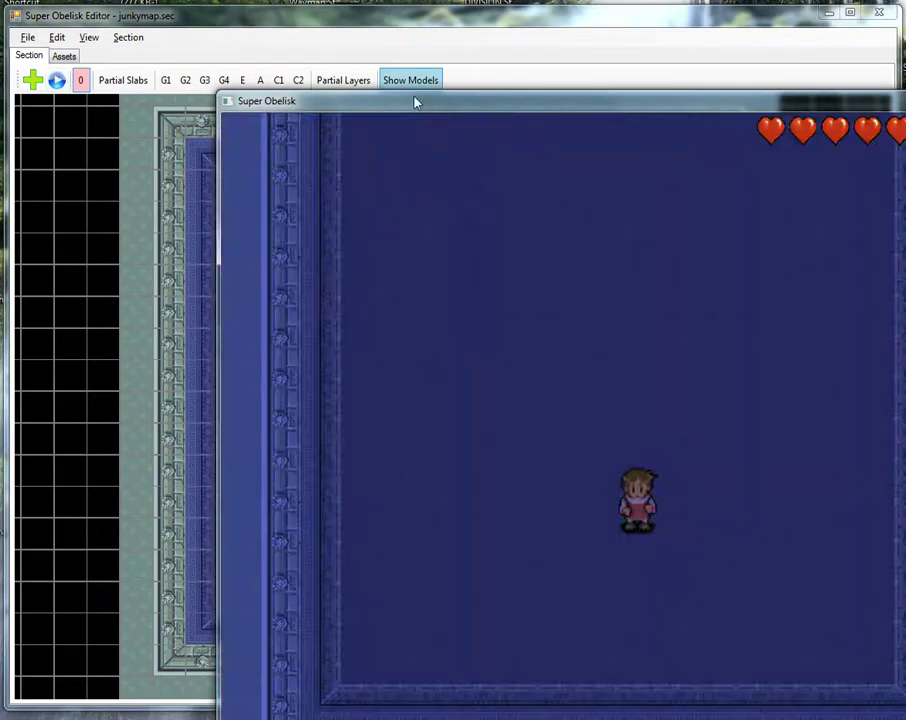
drag(417, 102, 248, 51)
key(Up)
key(Left)
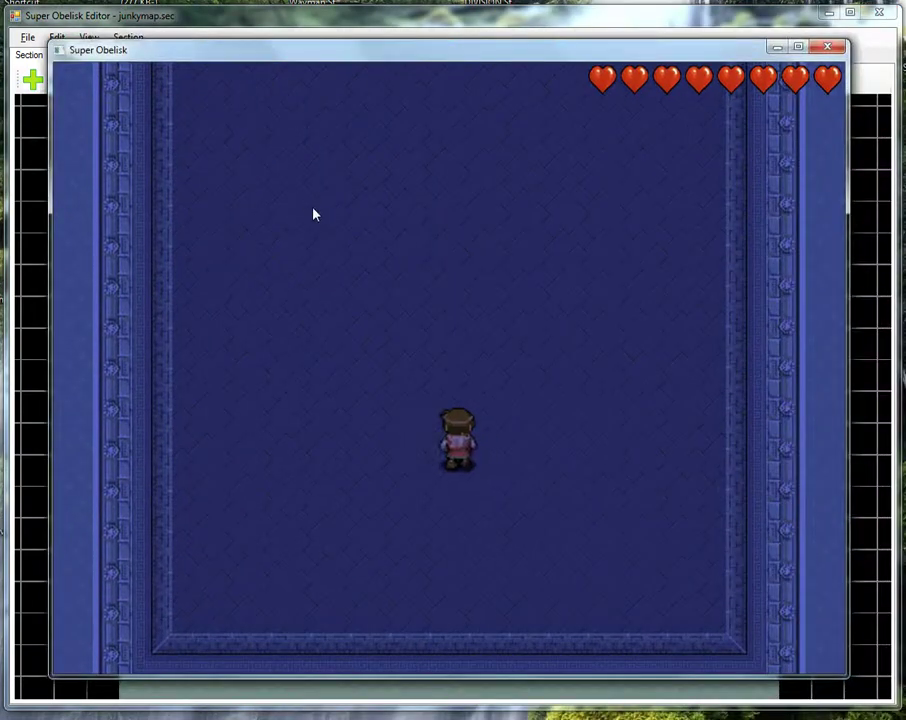
key(Right)
key(Down)
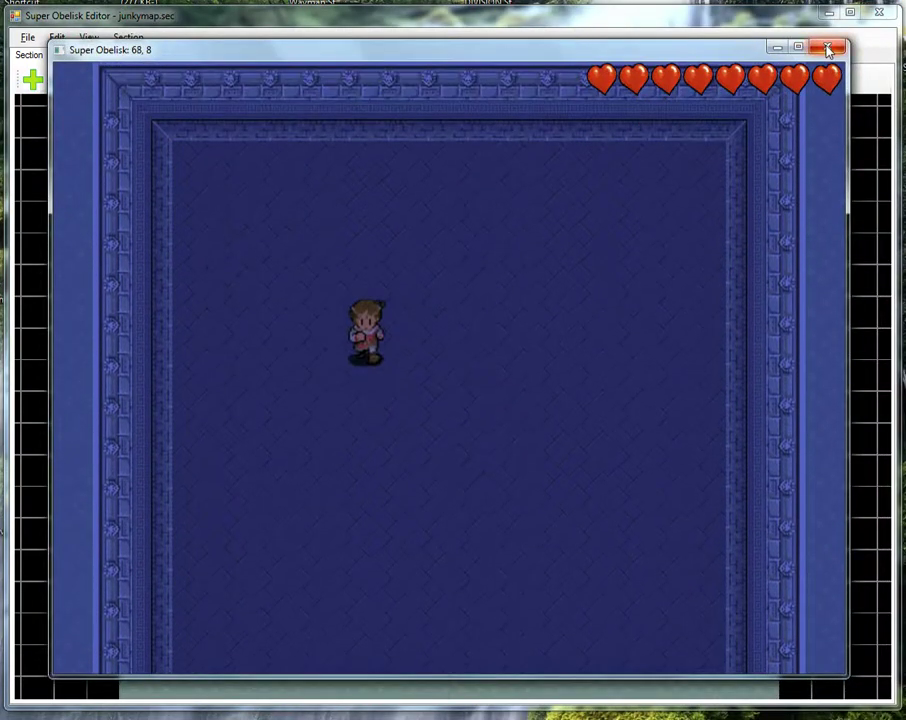
click(828, 48)
Duplicate the ambient light one tile to the right and change the copy's behavior to PointLight.
ctrl+drag(370, 317, 406, 318)
double_click(404, 317)
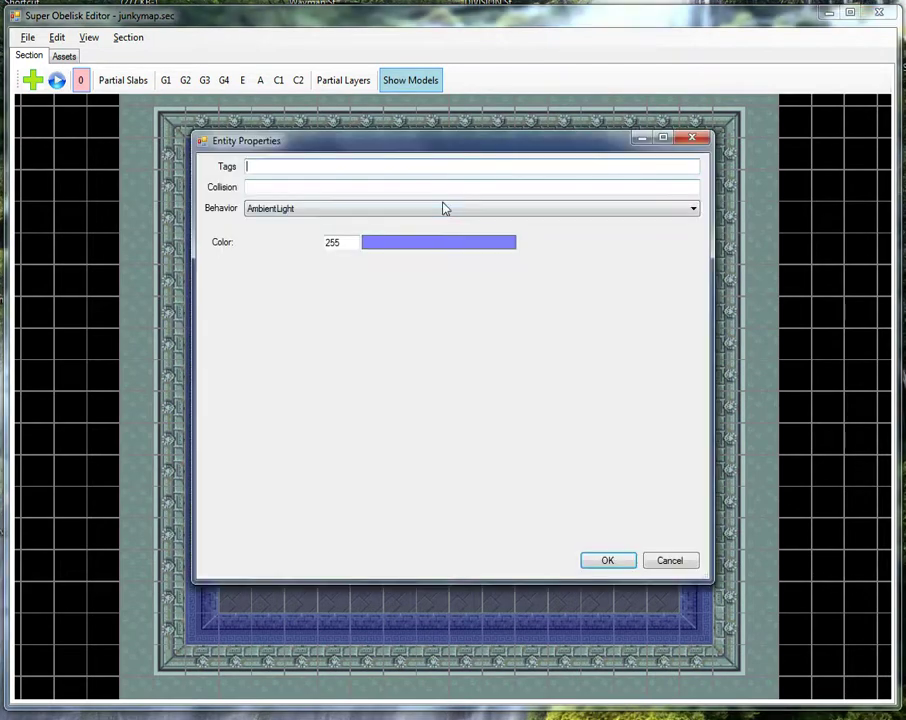
click(443, 208)
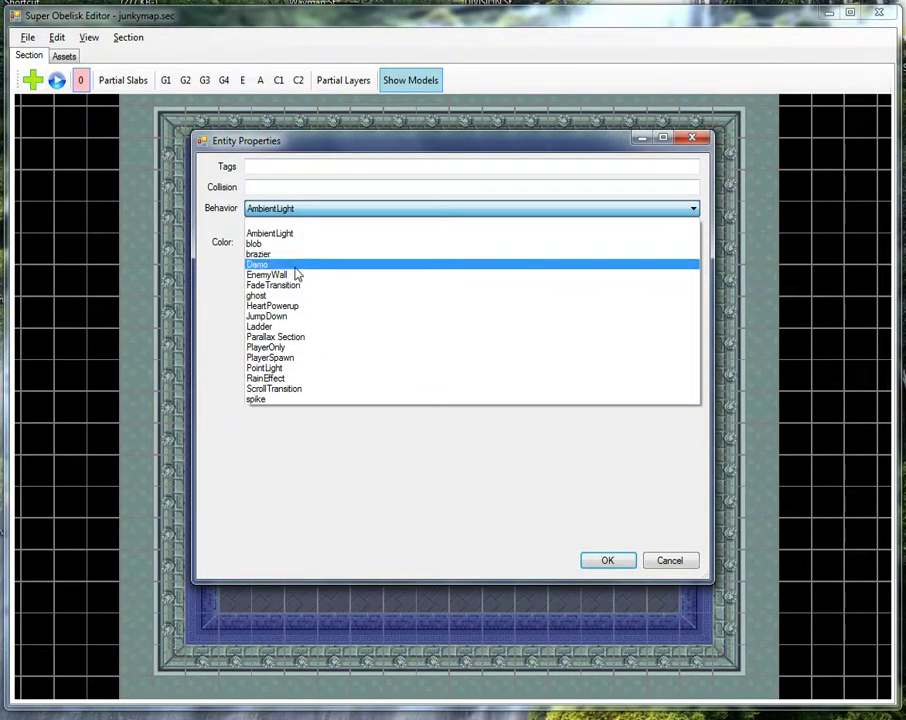
click(270, 367)
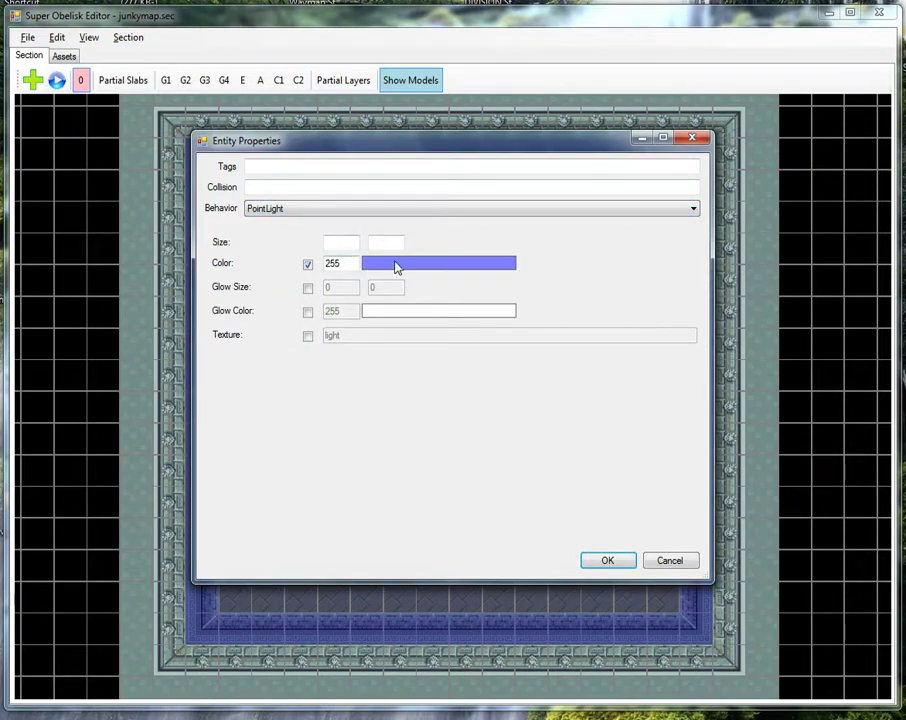
Give the point light a white color and a size of 400, and move it one tile right and two tiles down.
click(403, 269)
click(686, 299)
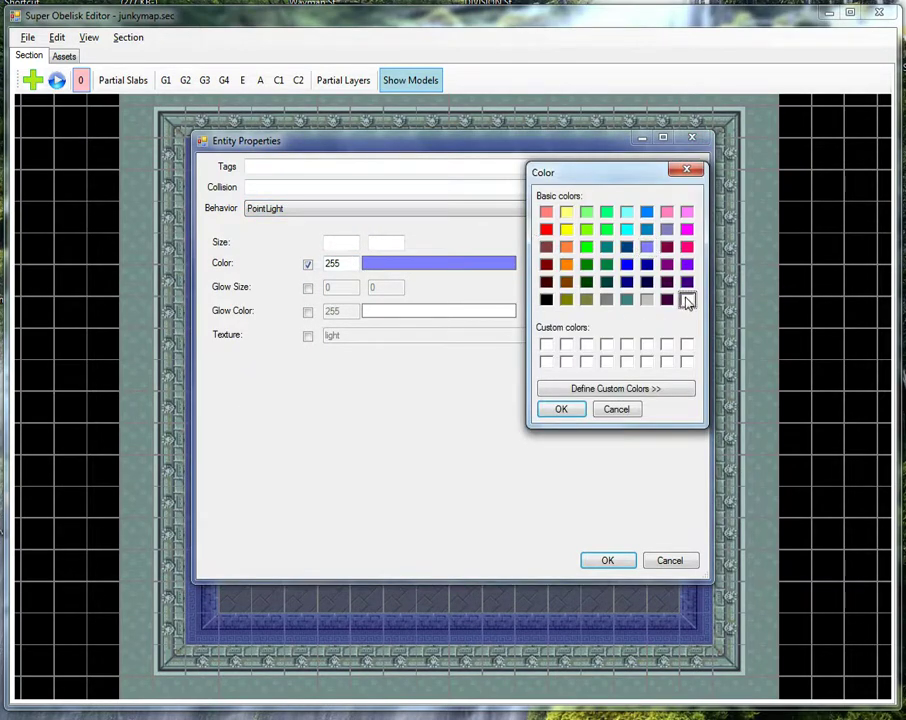
click(558, 410)
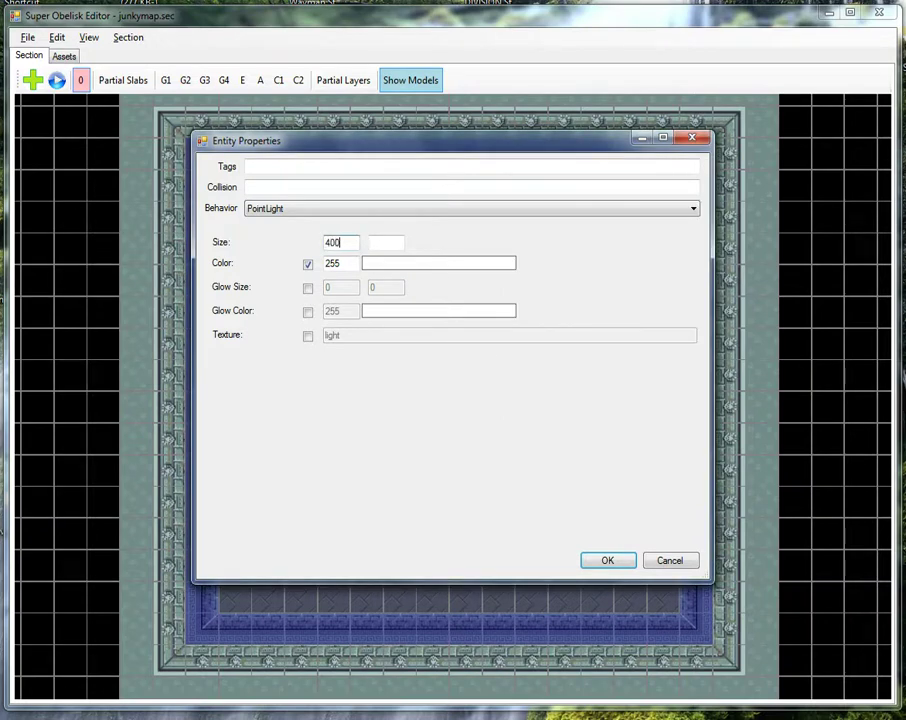
click(601, 561)
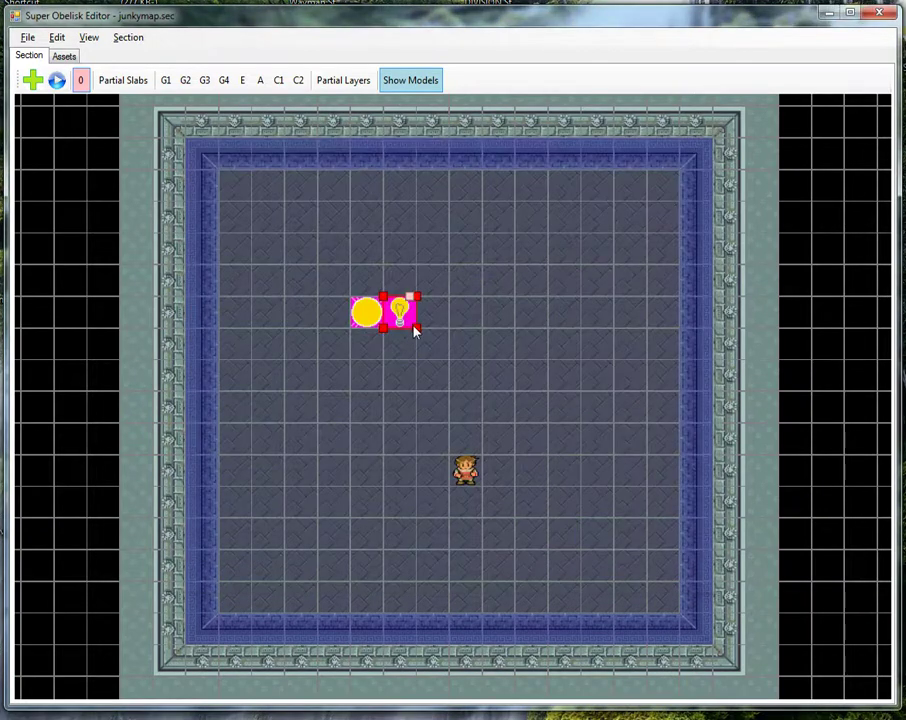
drag(414, 330, 444, 374)
Test-run the section, walk the player through the point light's lit area, and close the game.
click(57, 80)
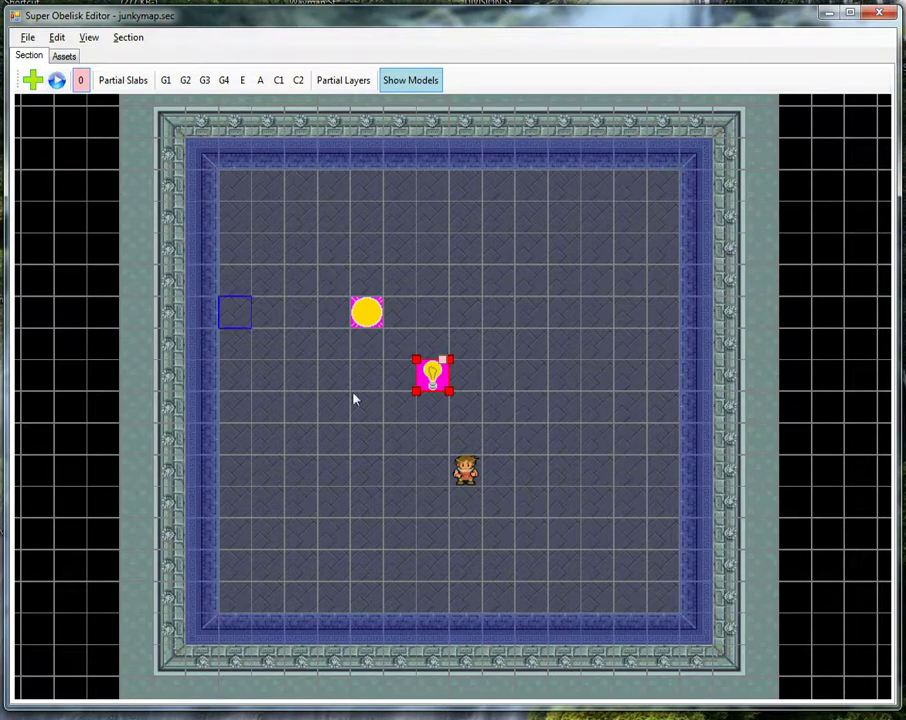
key(Up)
key(Left)
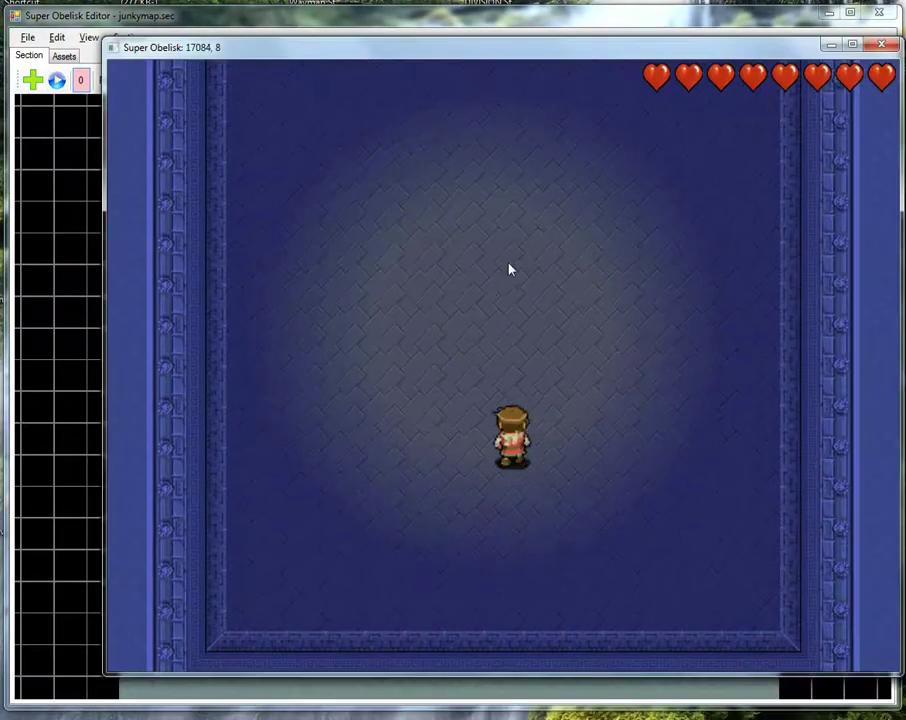
key(Right)
key(space)
key(Down)
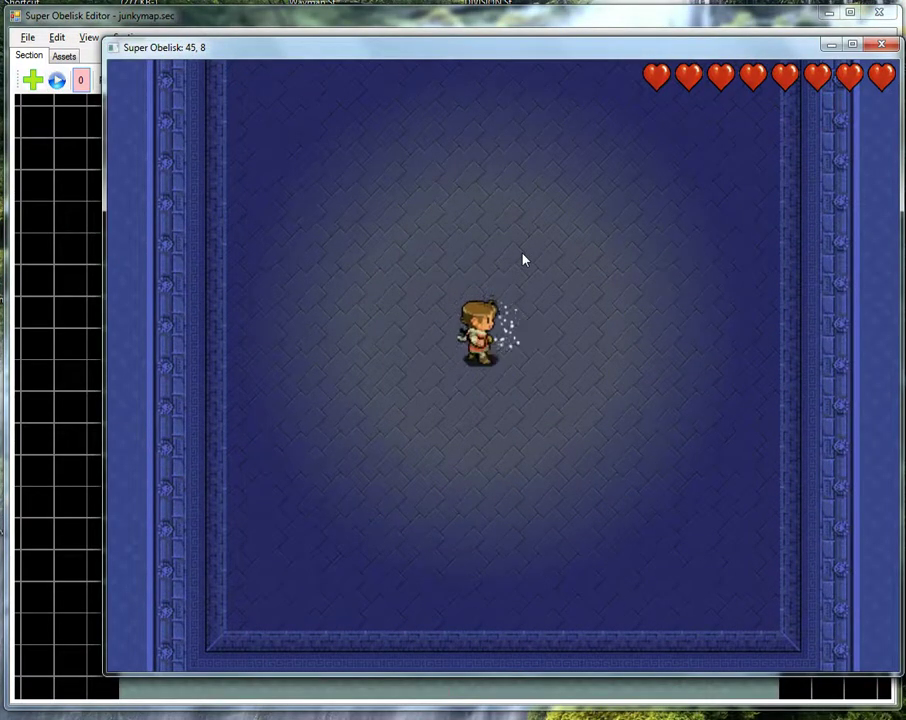
key(Right)
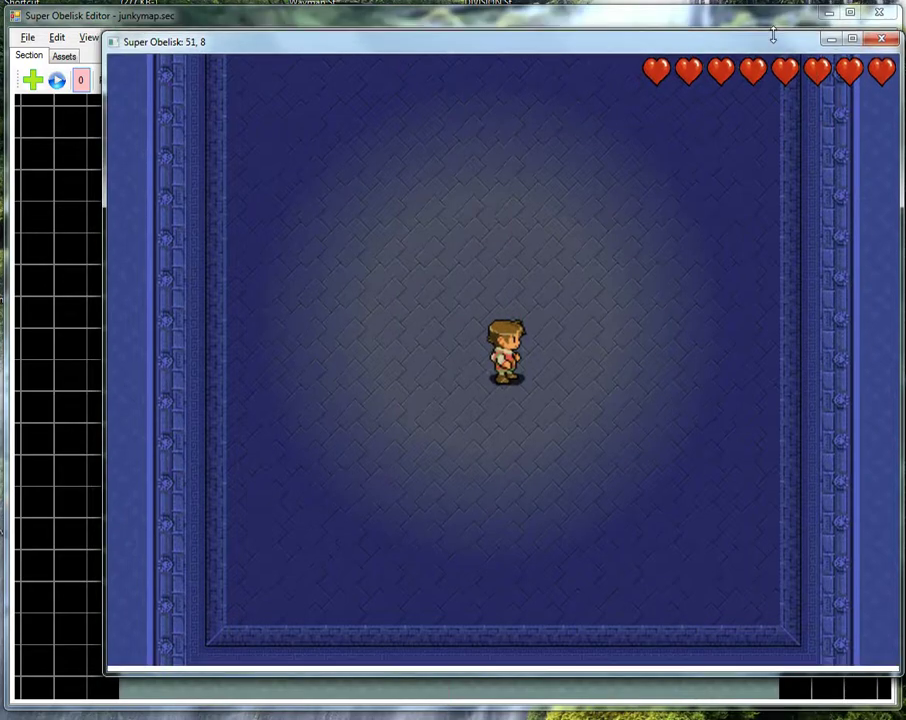
drag(758, 44, 722, 60)
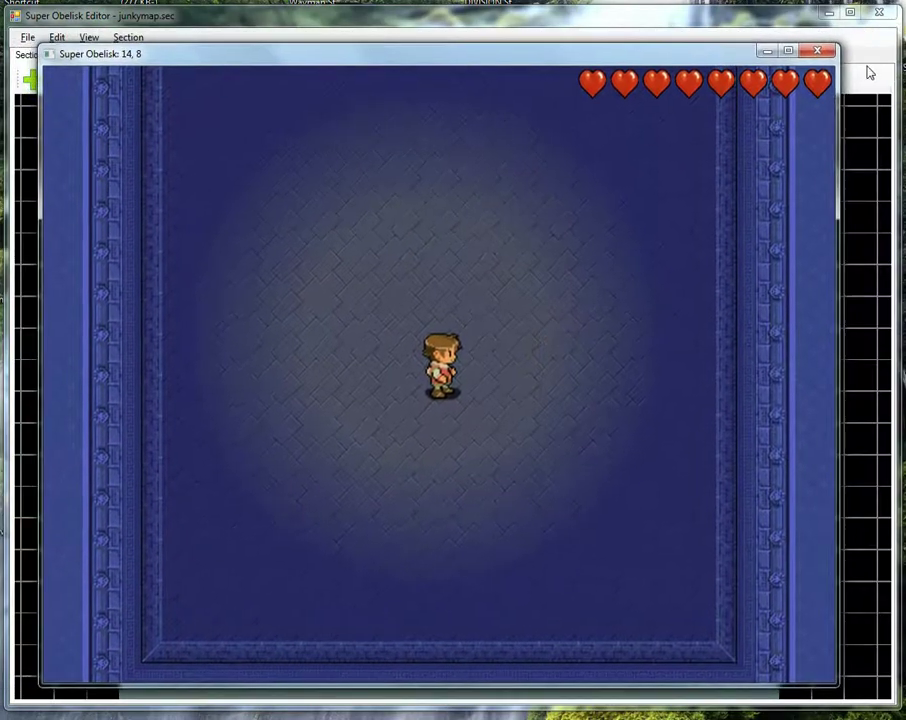
click(817, 50)
scroll(538, 449, down, 2)
scroll(538, 449, up, 1)
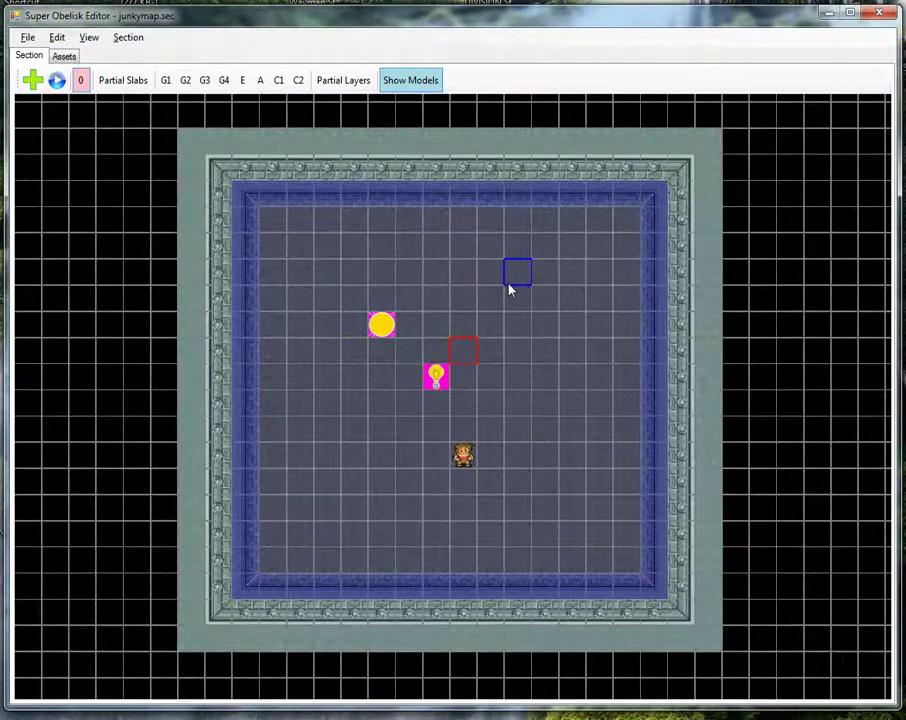